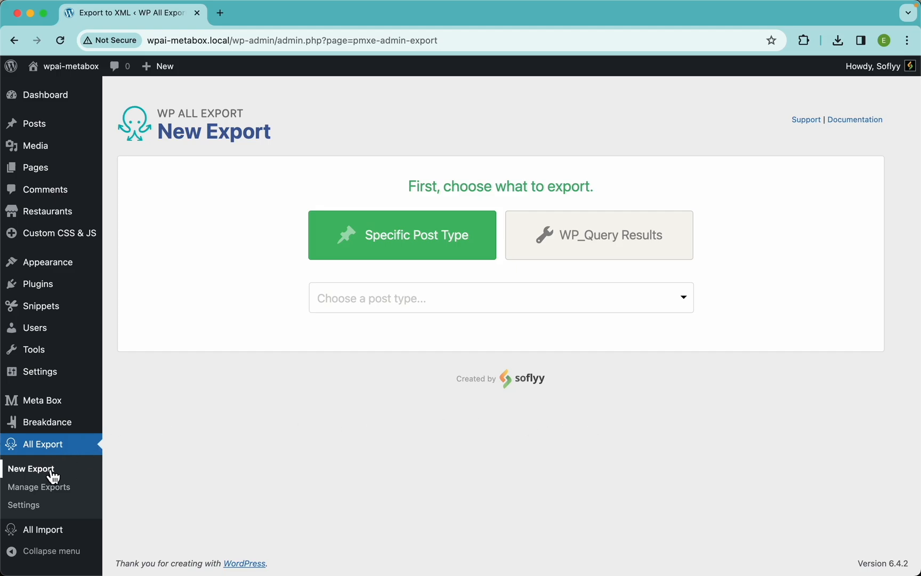
Step: Choose Restaurants as the post type to export and continue to customizing the export file
click(394, 307)
scroll(373, 421, down, 7)
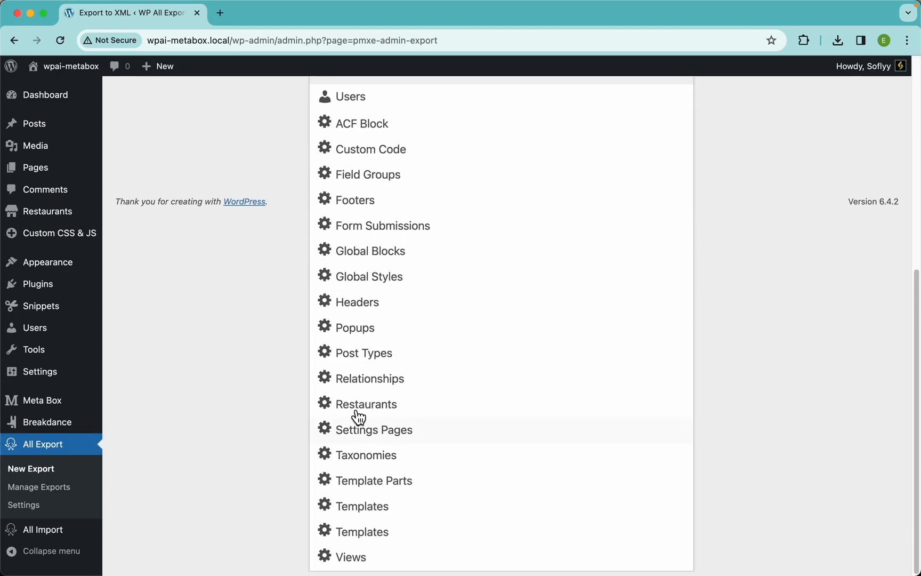
click(422, 413)
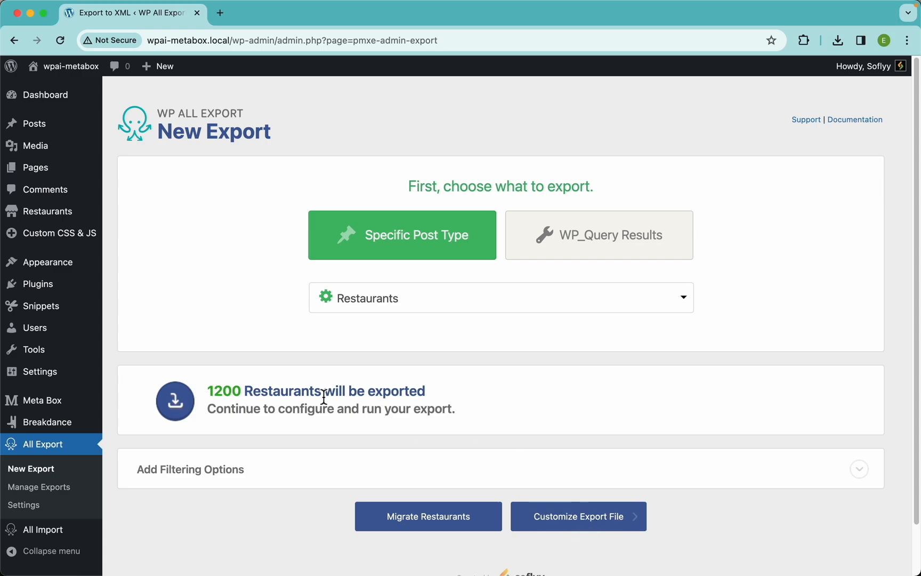
click(589, 528)
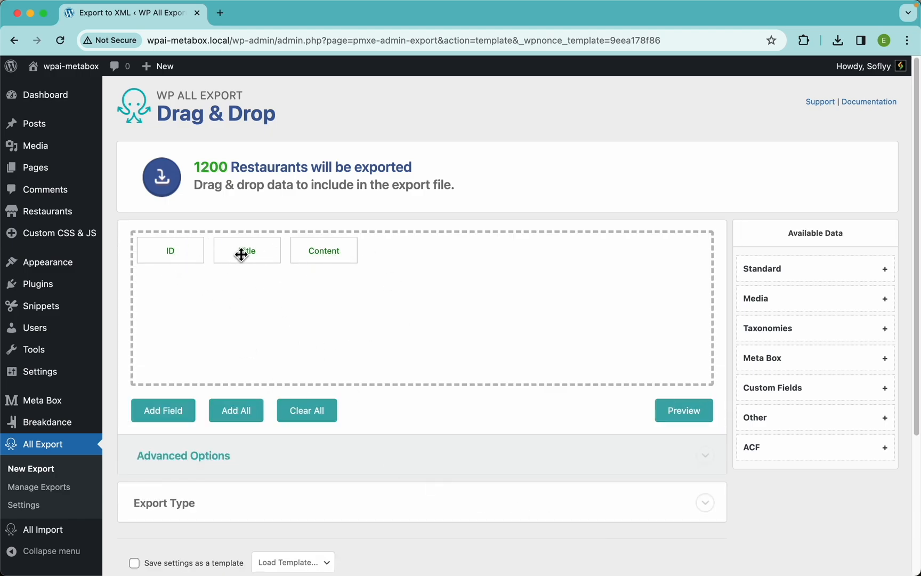
Step: Remove the ID column from the export fields and preview the first 10 restaurants
click(685, 415)
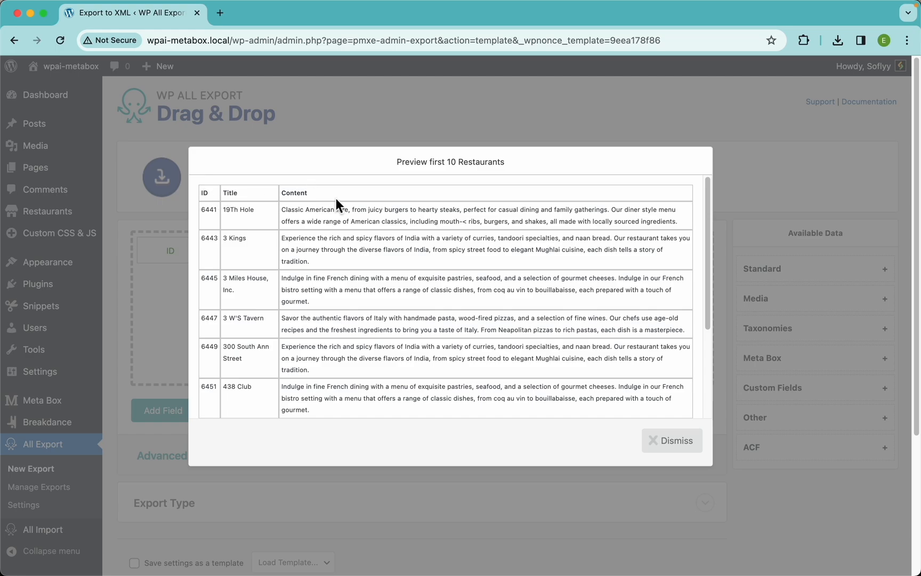
click(670, 442)
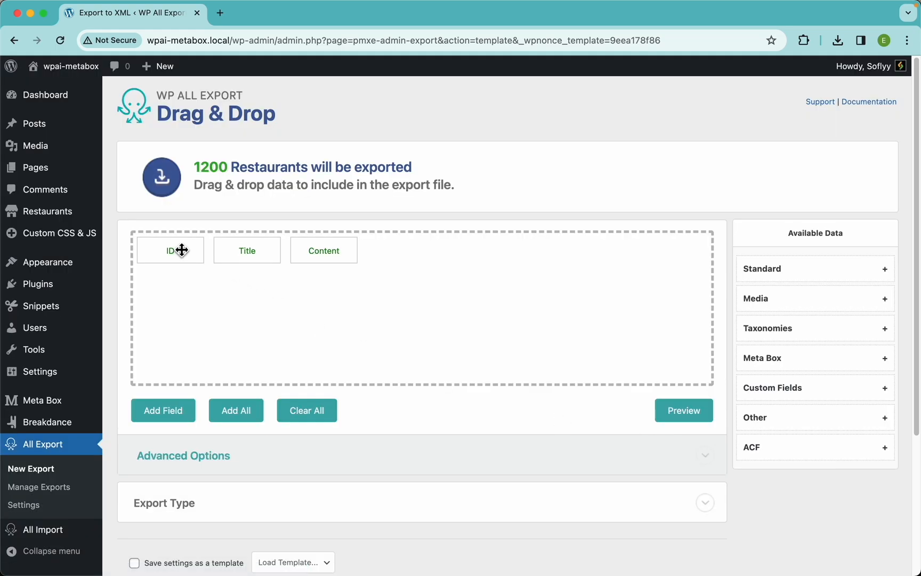
drag(182, 250, 166, 193)
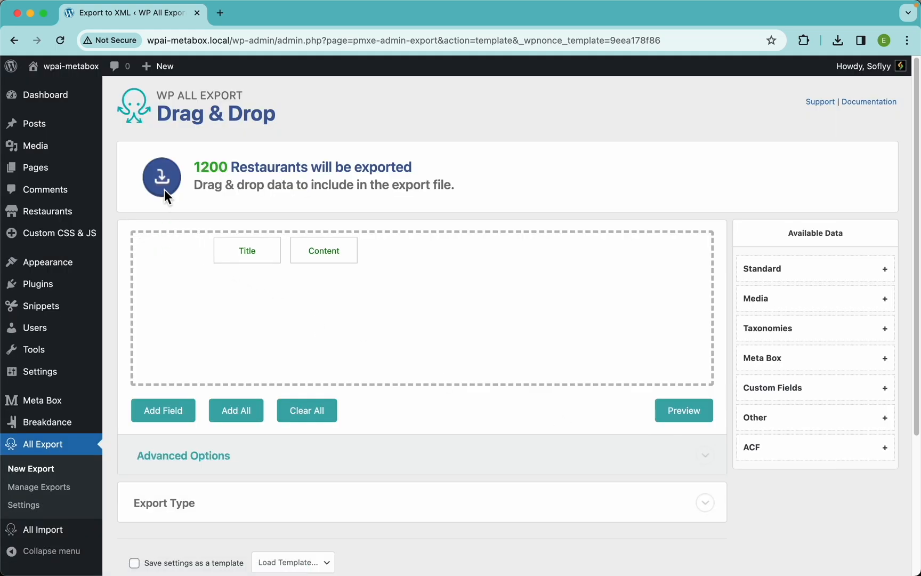
click(686, 413)
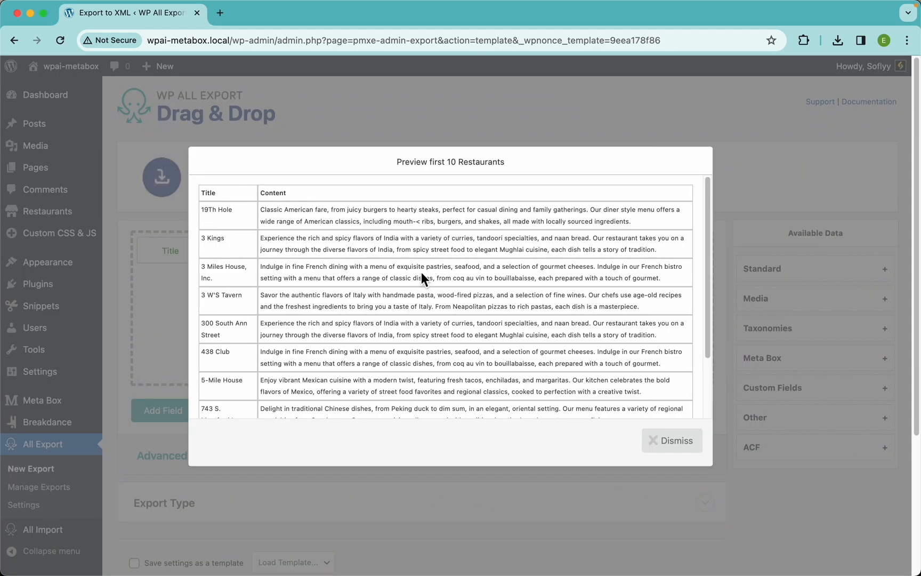
click(675, 442)
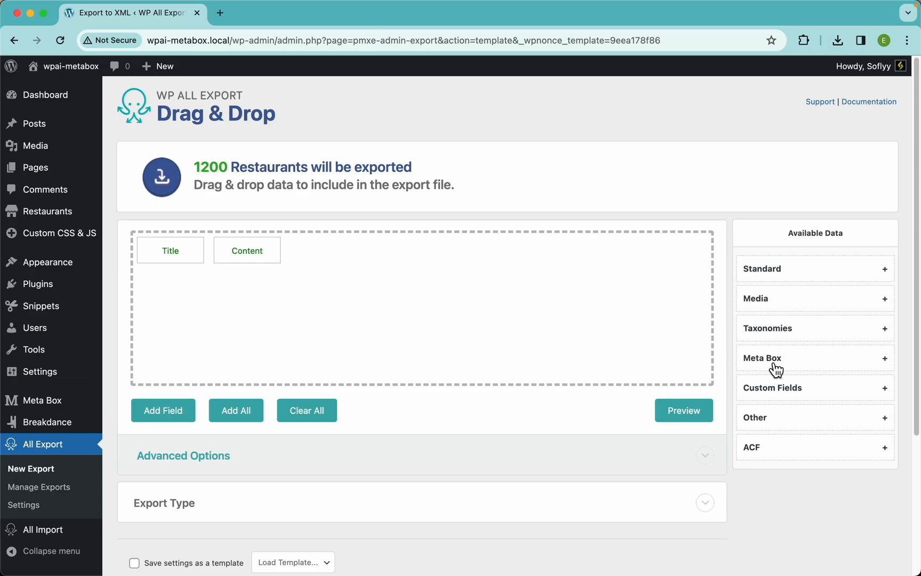
Step: Add the Meta Box Map Address field to the export columns and preview it
click(813, 368)
scroll(819, 348, down, 5)
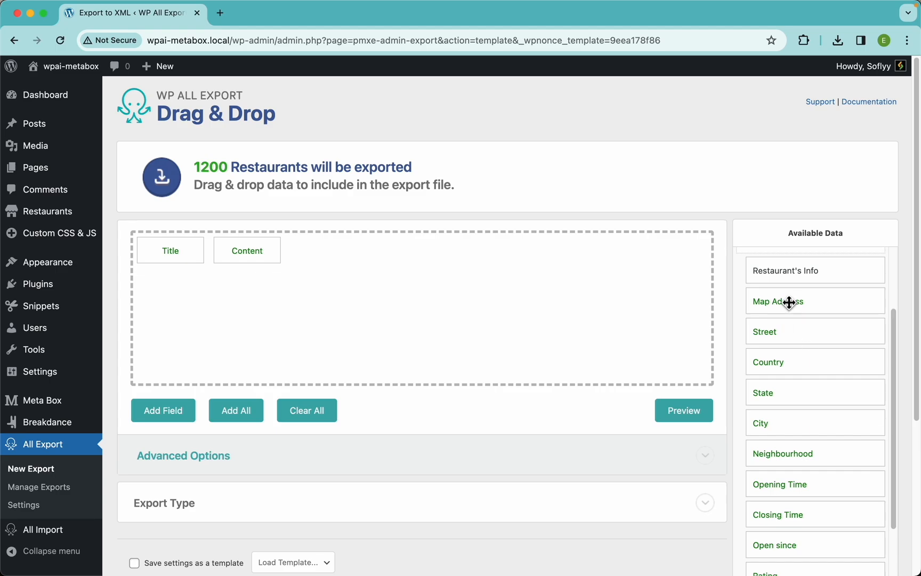
drag(789, 302, 577, 293)
click(688, 412)
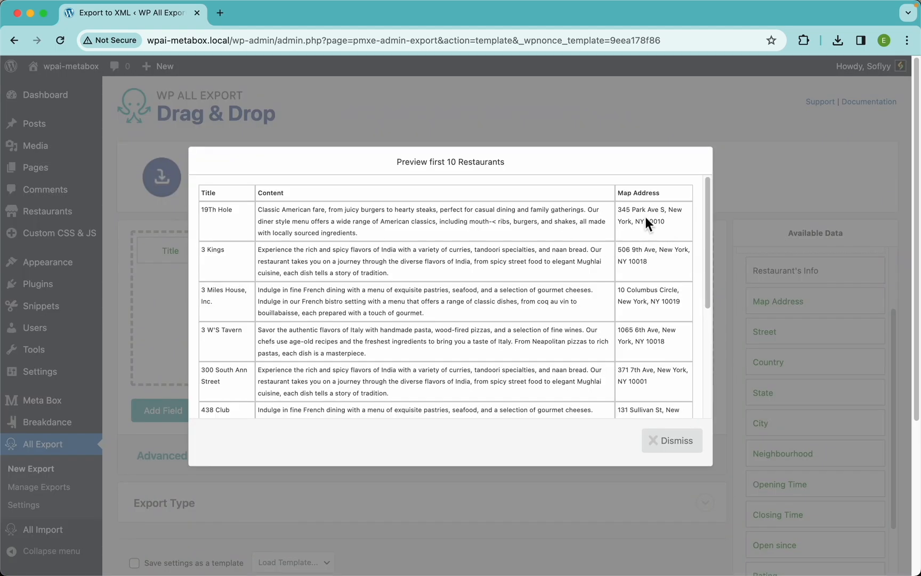
click(677, 440)
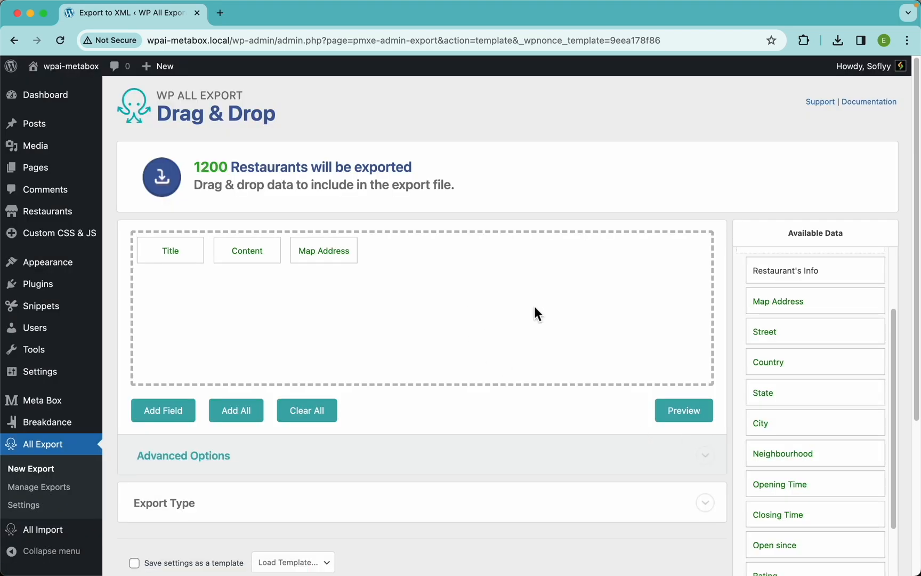
Step: Open the site in a new tab and view a restaurant's page to check its address
right_click(82, 71)
click(89, 78)
click(267, 17)
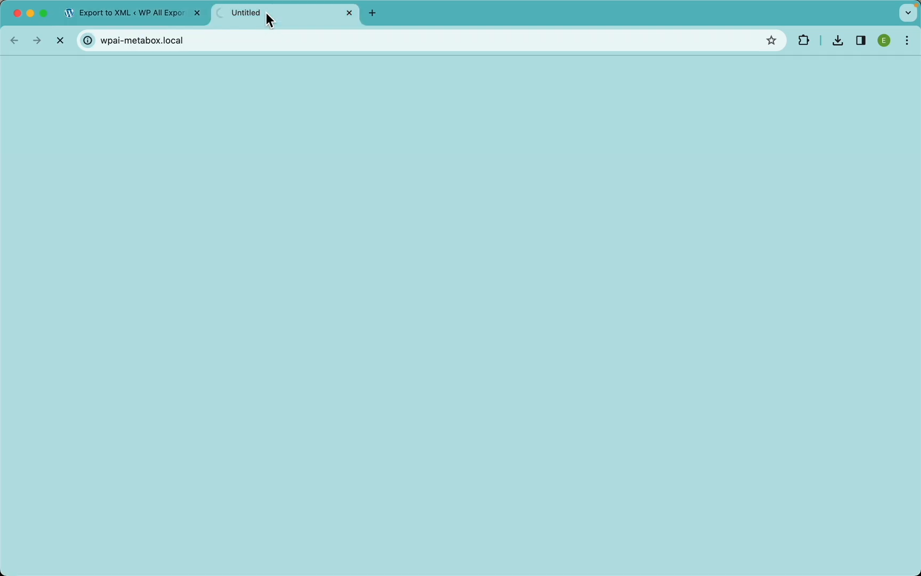
scroll(212, 391, down, 5)
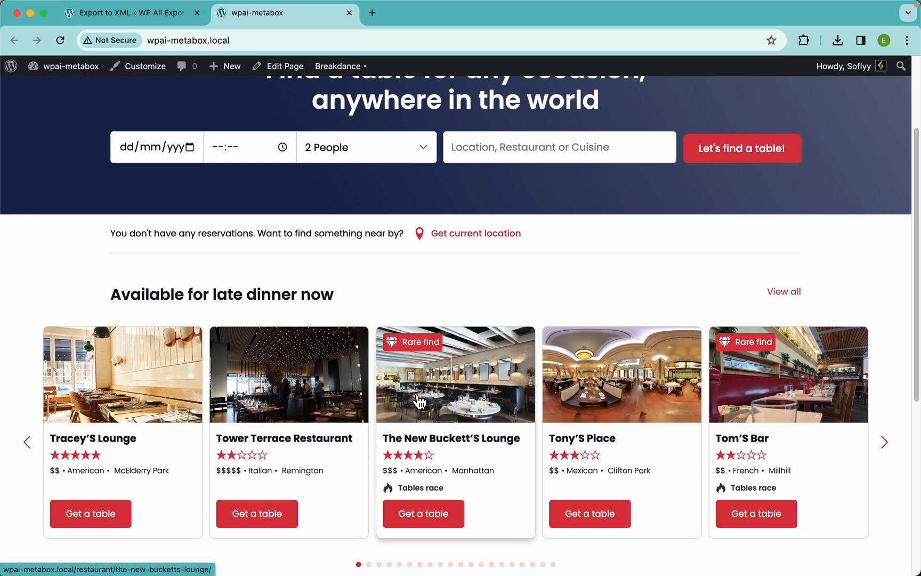
click(488, 395)
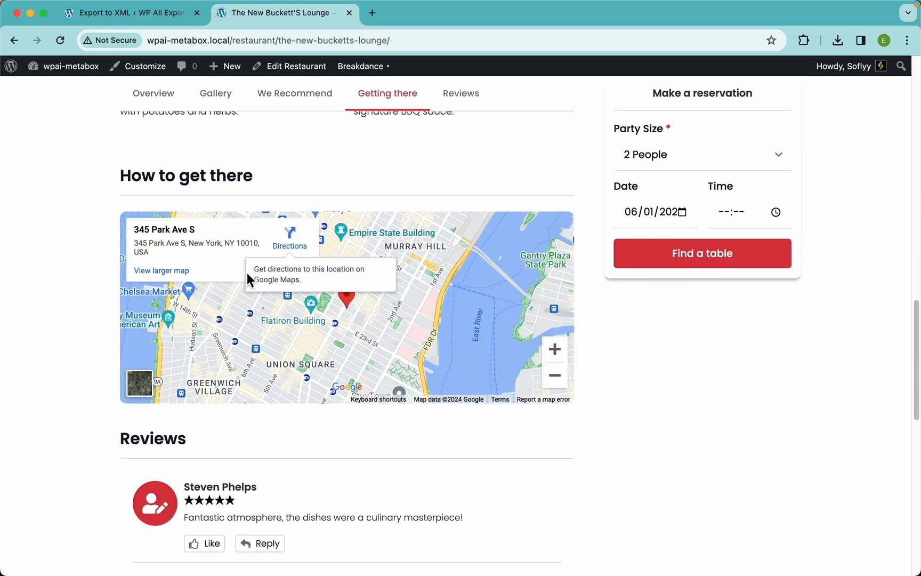
click(128, 13)
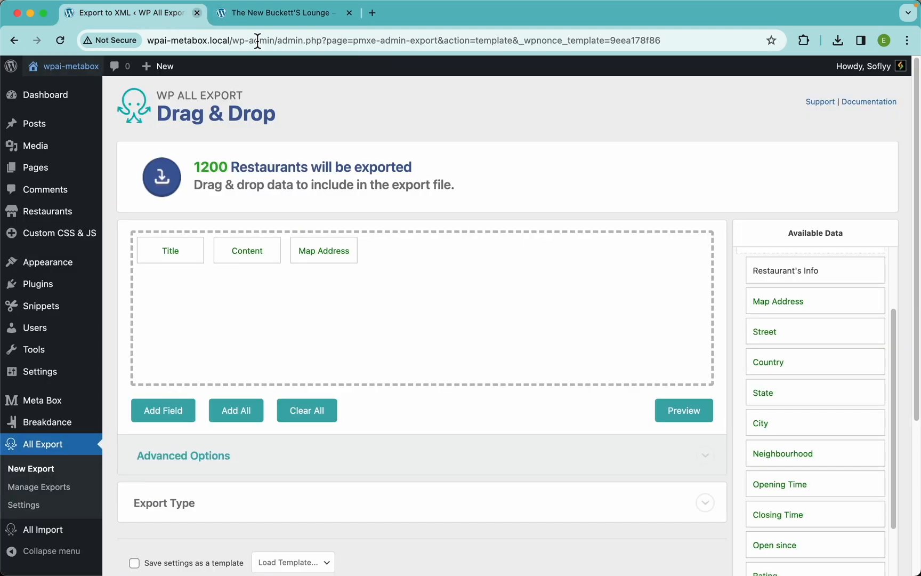
Step: Remove the Map Address column and add a custom export field named Address
drag(336, 261, 312, 202)
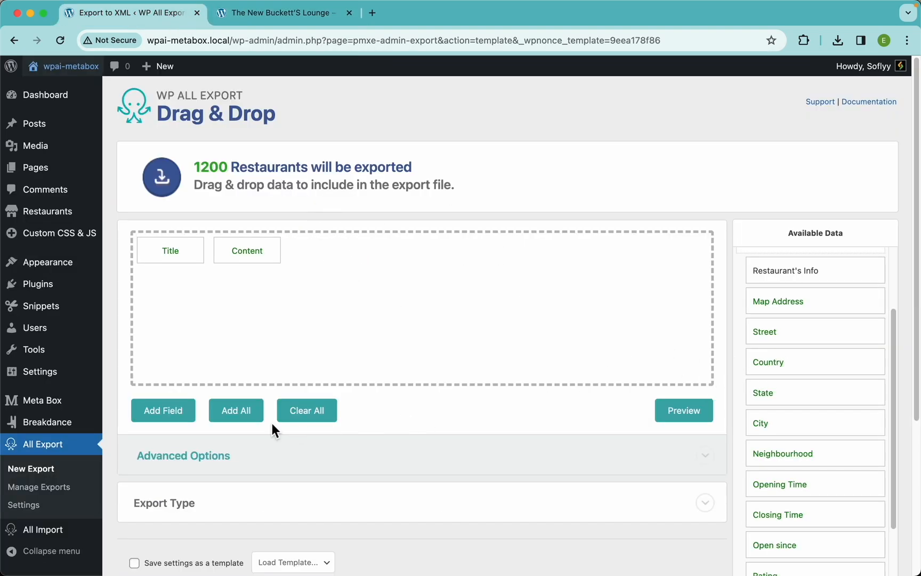
click(164, 410)
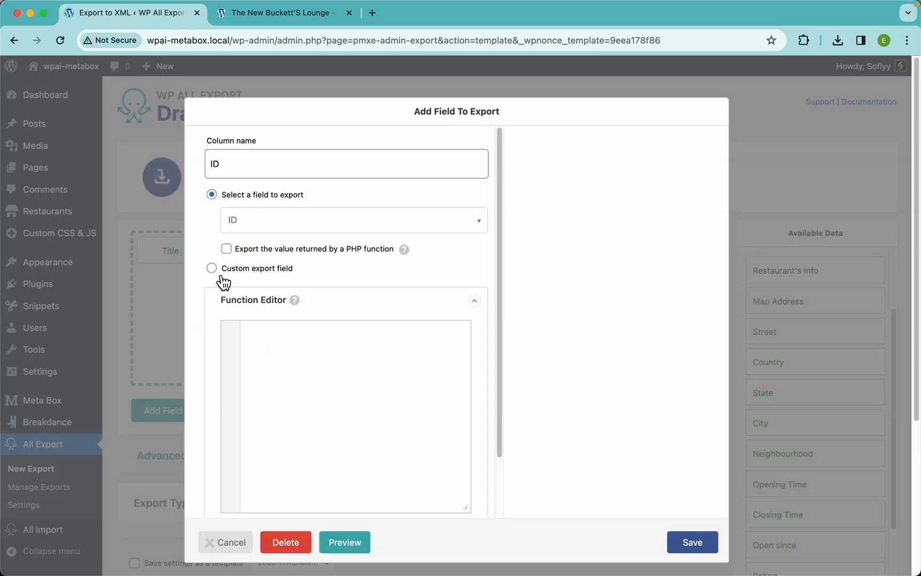
click(258, 271)
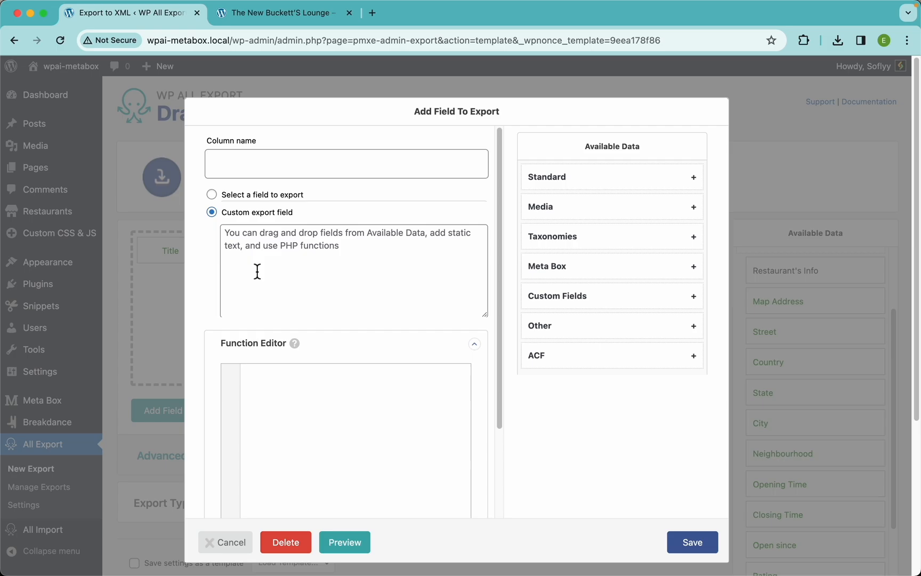
click(294, 166)
text(Address)
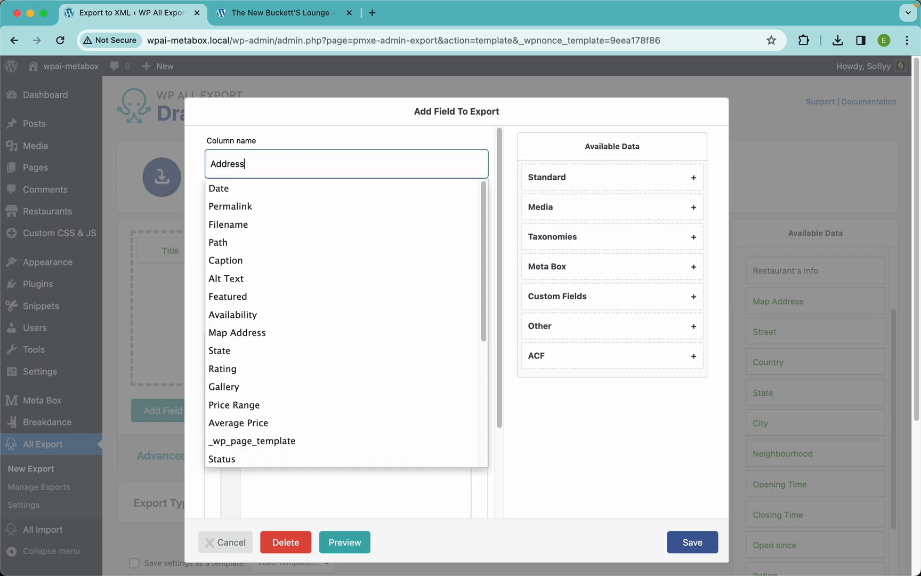
click(588, 454)
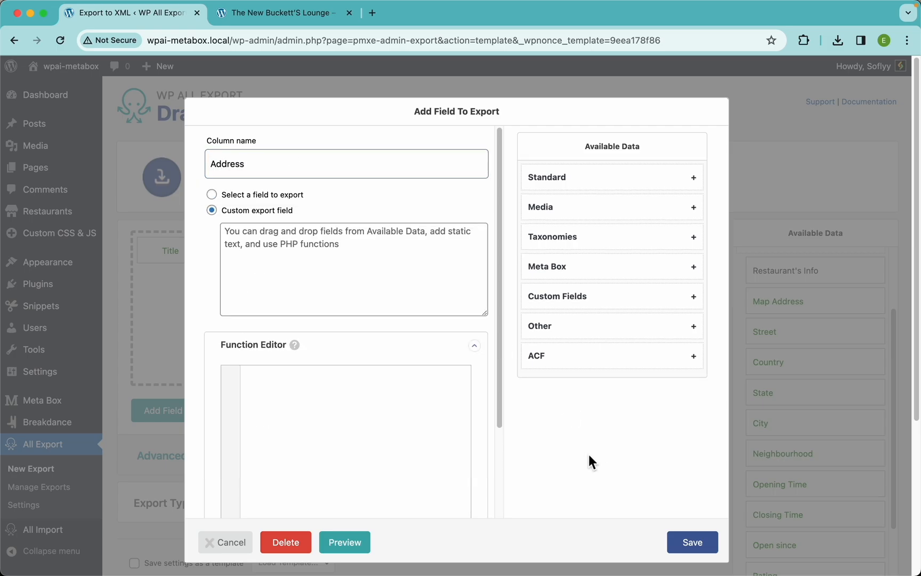
Step: Build the Address value from the Meta Box Street, Neighbourhood and City fields separated by commas, and save the field
click(376, 290)
click(584, 271)
scroll(605, 356, down, 3)
drag(569, 260, 434, 253)
click(435, 252)
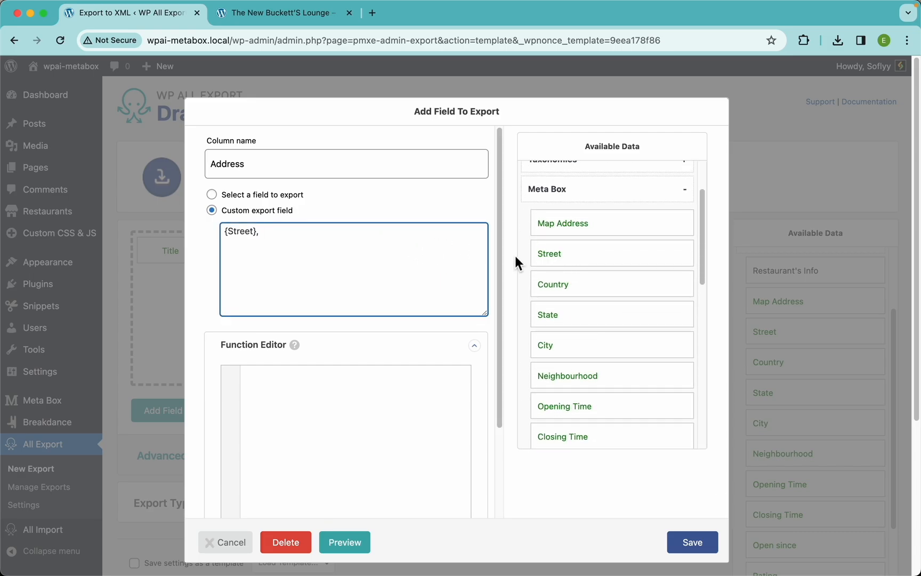
text(,)
drag(568, 375, 394, 260)
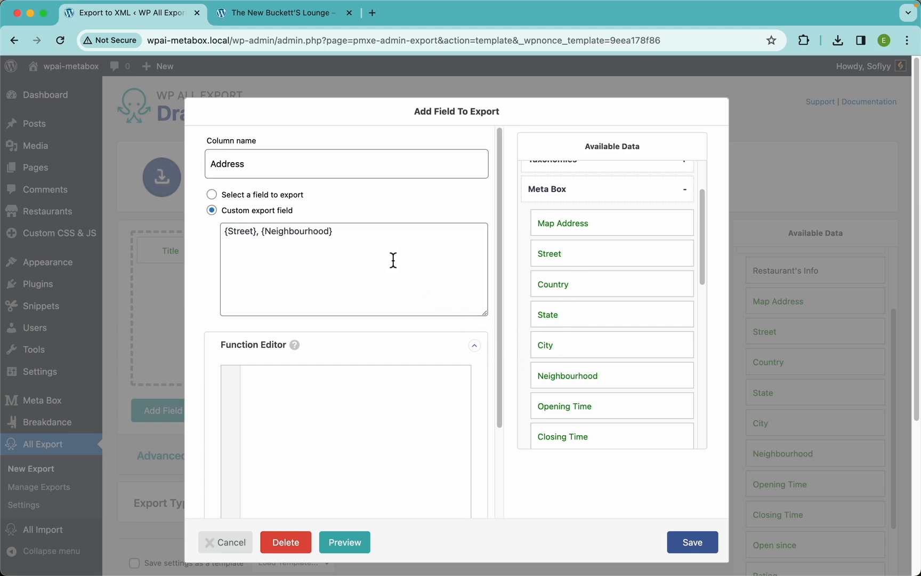
click(418, 239)
text(,)
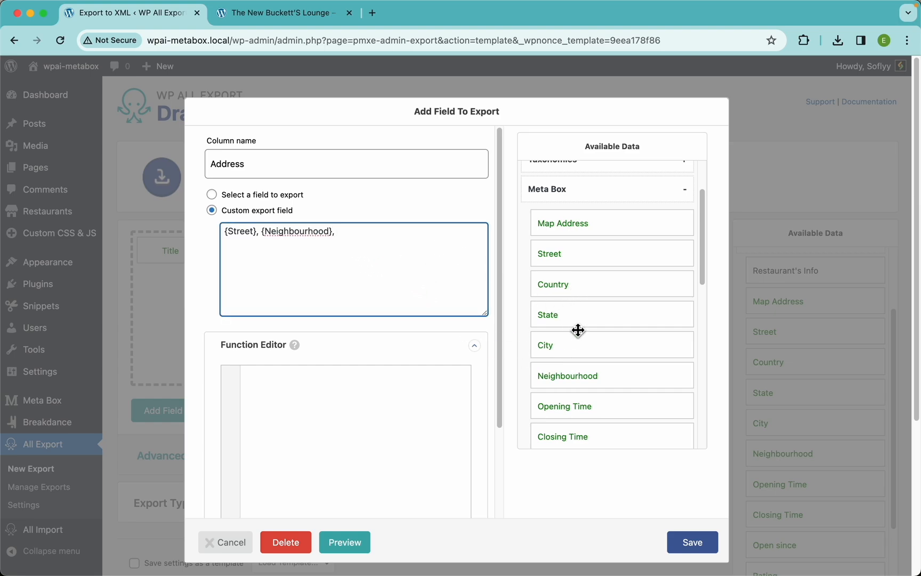
drag(572, 352, 400, 248)
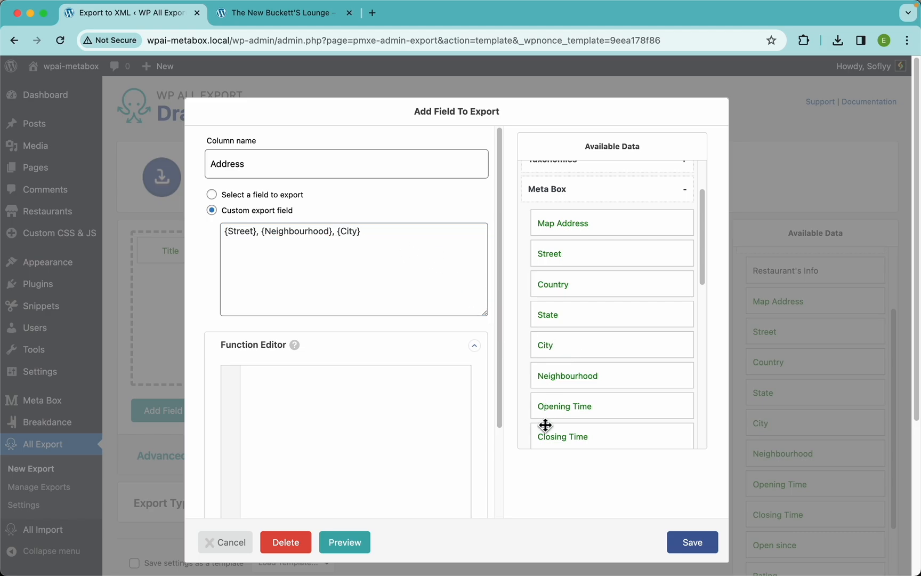
click(695, 546)
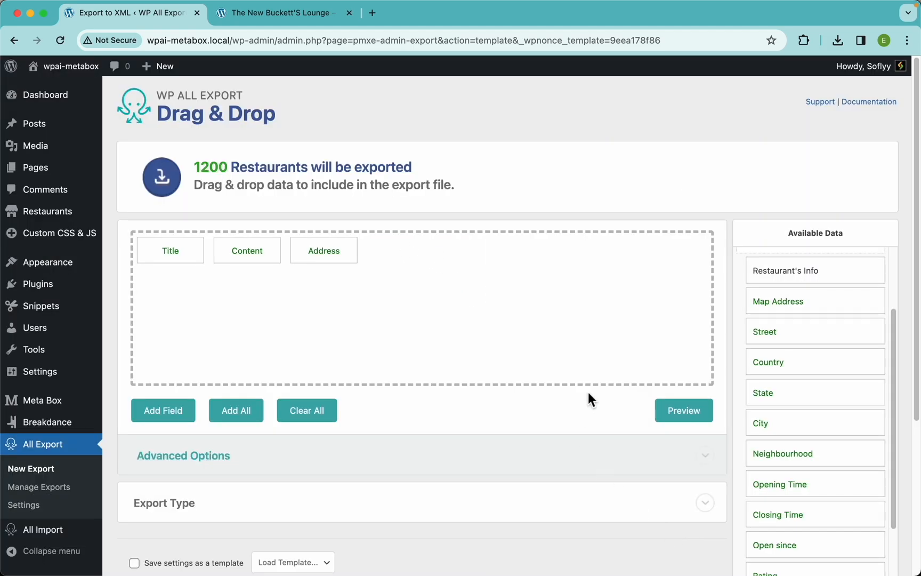
Step: Preview the export, then append the Country field to the Address field's custom value and save it
click(689, 415)
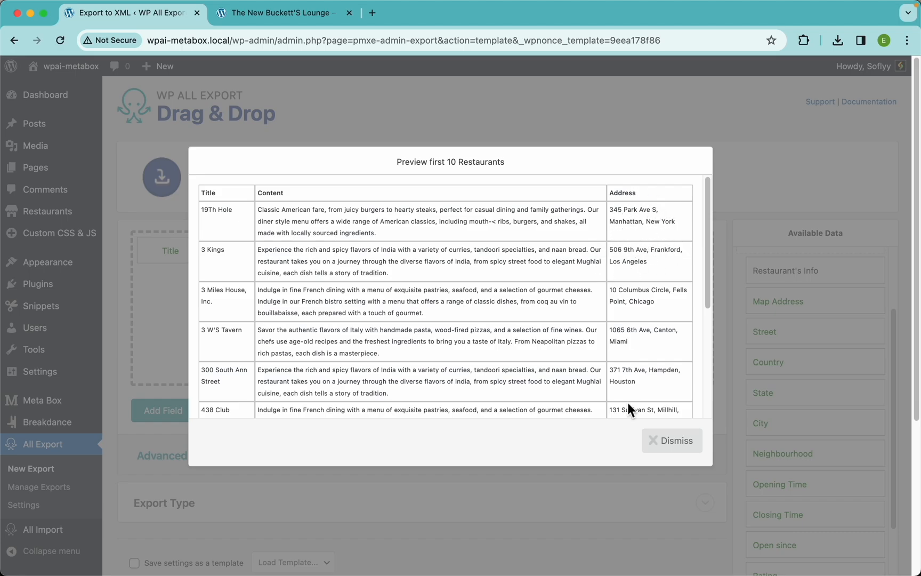
click(675, 453)
click(330, 258)
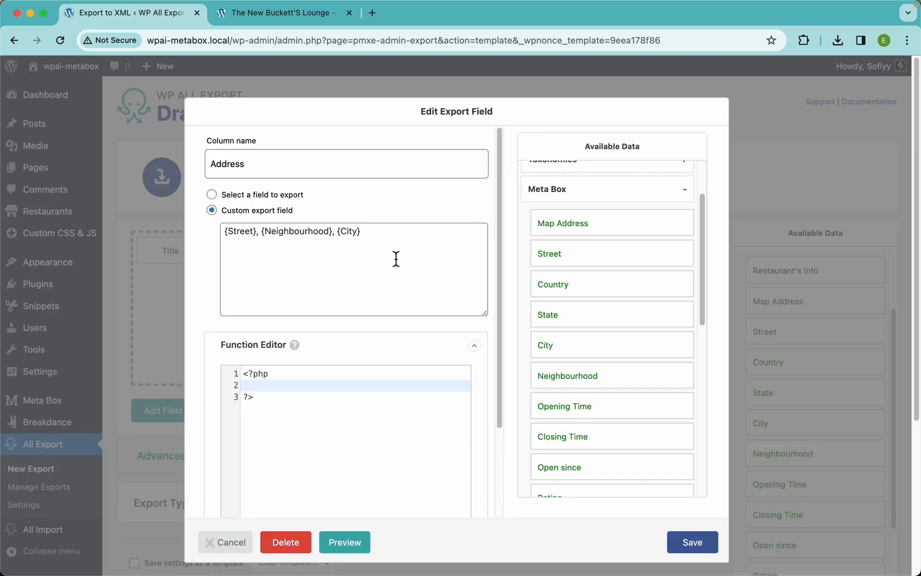
click(388, 249)
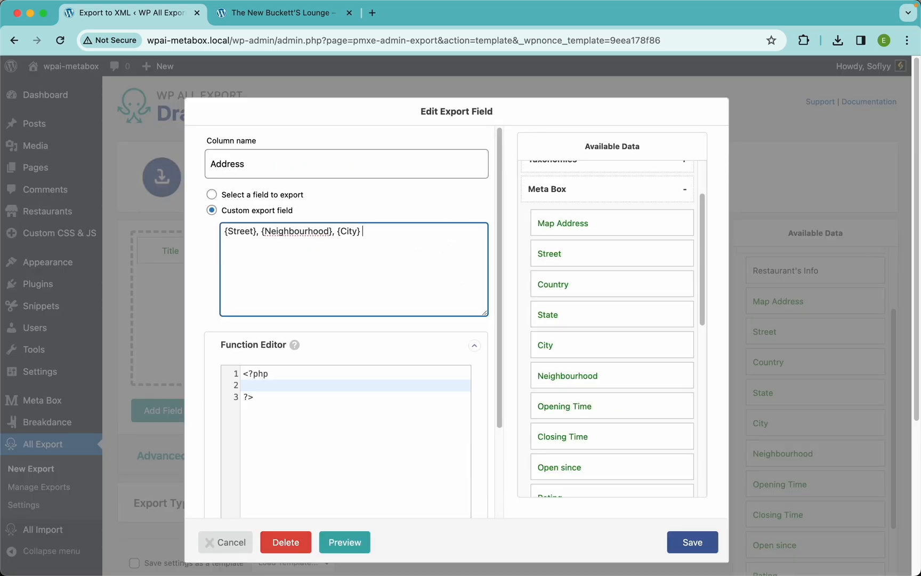
drag(559, 282, 496, 283)
click(694, 549)
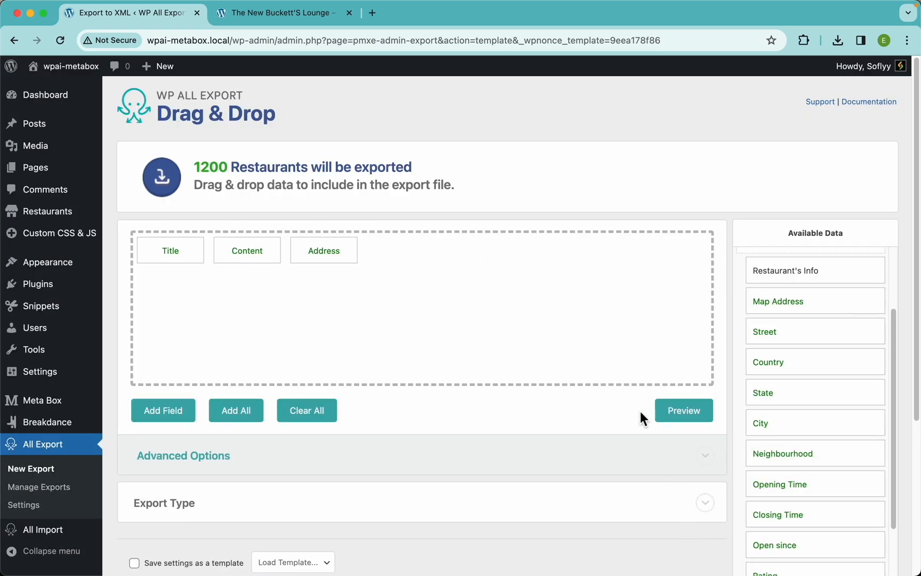
Step: Preview the first 10 restaurants with the updated Address column
click(677, 411)
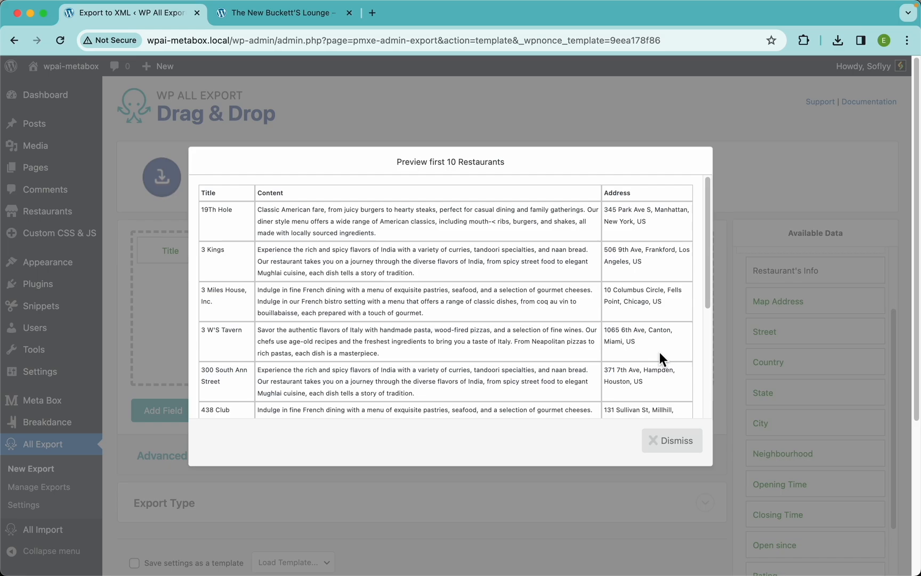
scroll(659, 352, down, 5)
scroll(660, 352, up, 5)
click(678, 441)
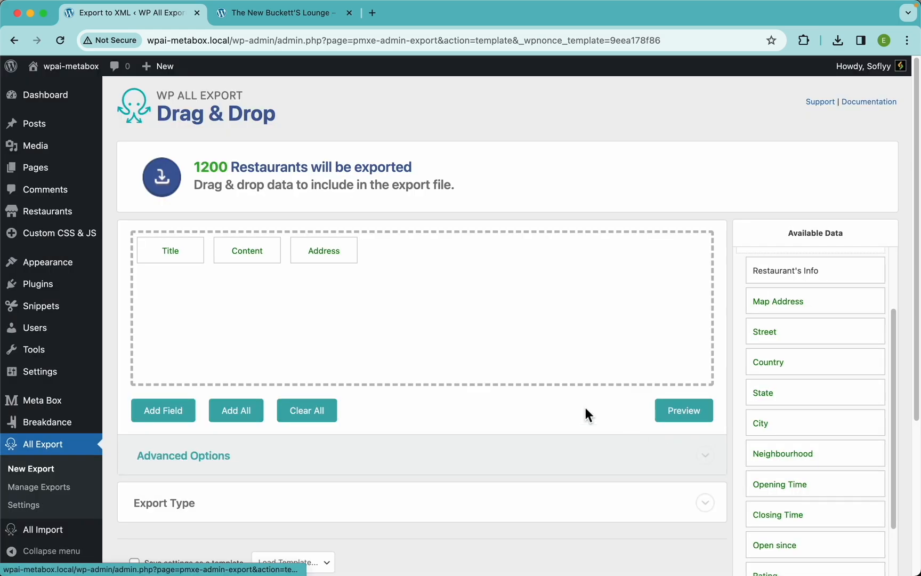
Step: Add the Opening Time and Closing Time fields to the export columns and preview them
scroll(804, 427, down, 3)
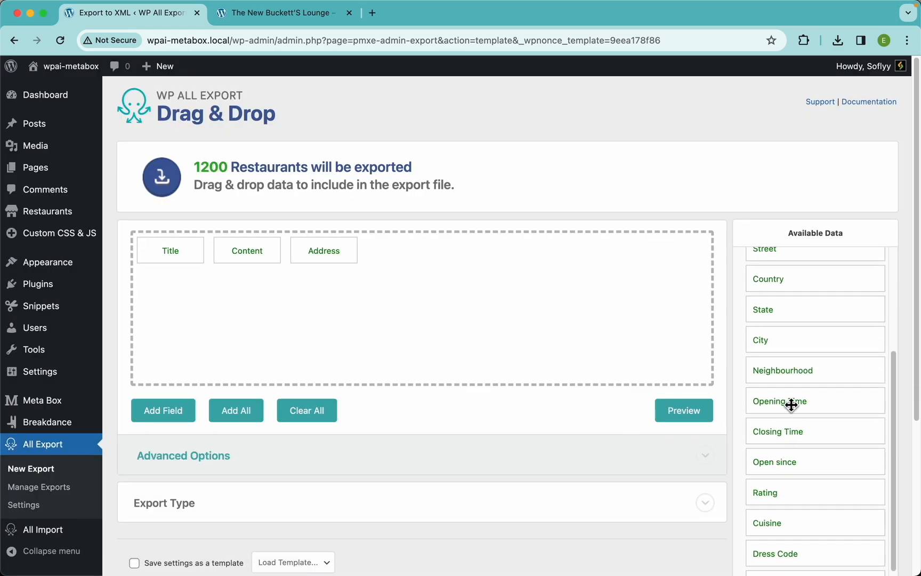
drag(791, 405, 581, 319)
drag(788, 436, 551, 292)
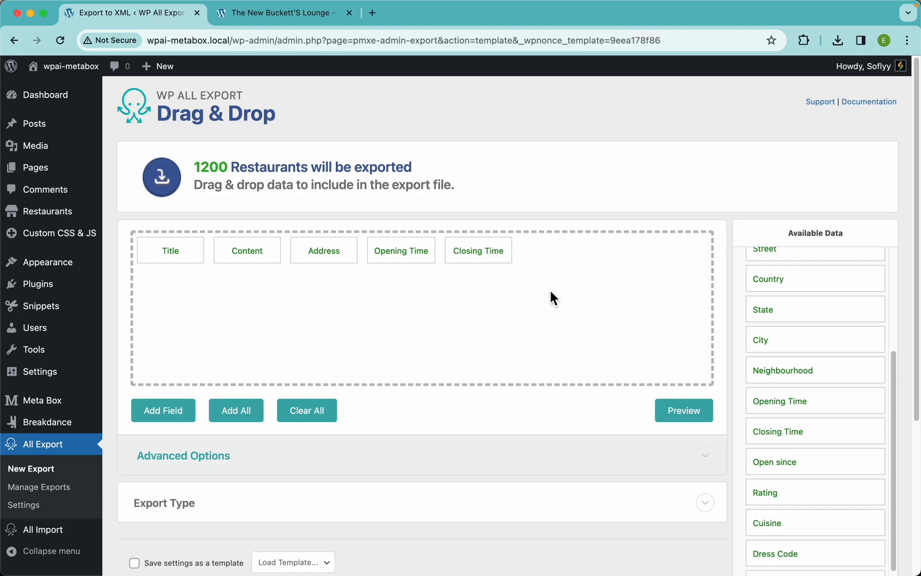
click(694, 412)
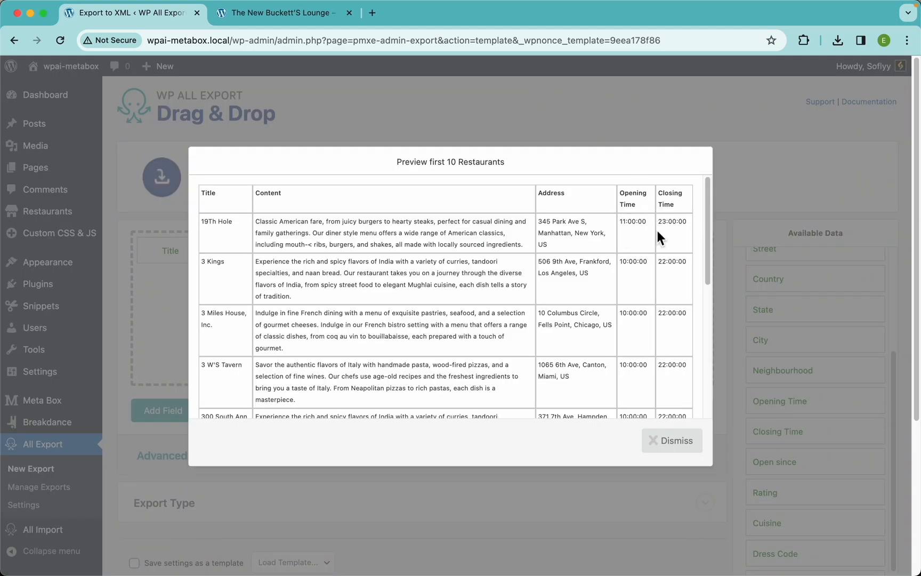
click(674, 440)
Step: Open the Opening Time column's settings, paste the convert_time_format function into the Function Editor, and save the functions
click(401, 254)
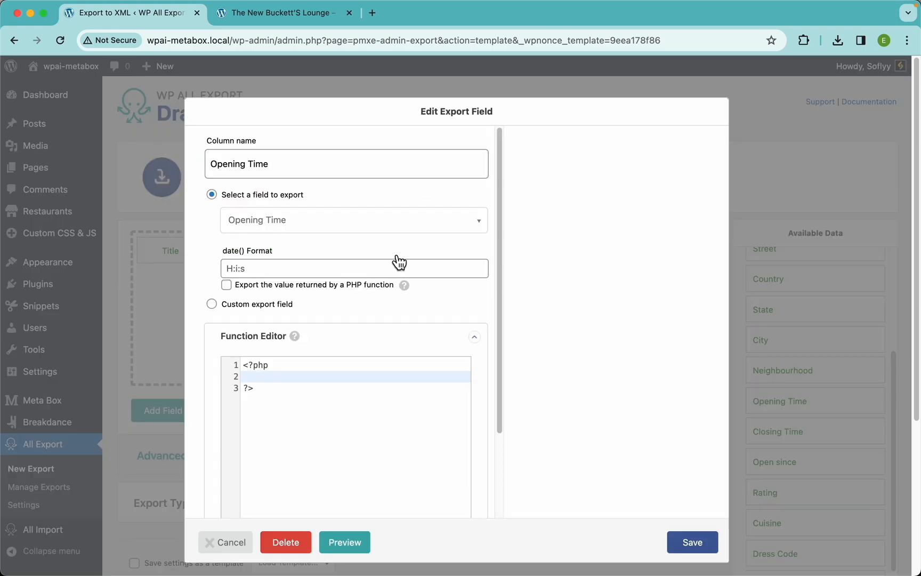
click(275, 369)
key(Return)
key(Return)
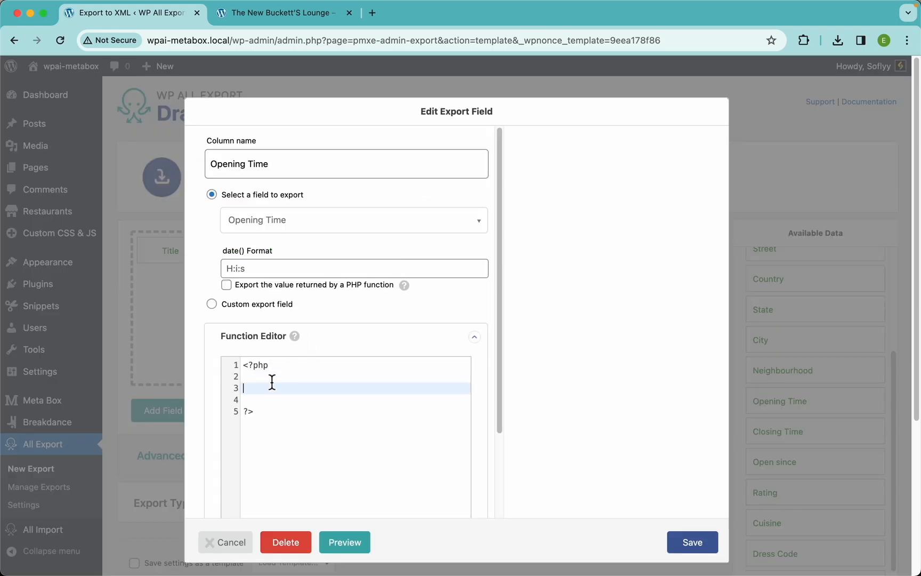
text(function convert_time_format($timeString) {     try {         $time = new DateTime($timeString);         return $time->format('g A');     } catch (Exception $e) {          return 'Invalid time format';     } })
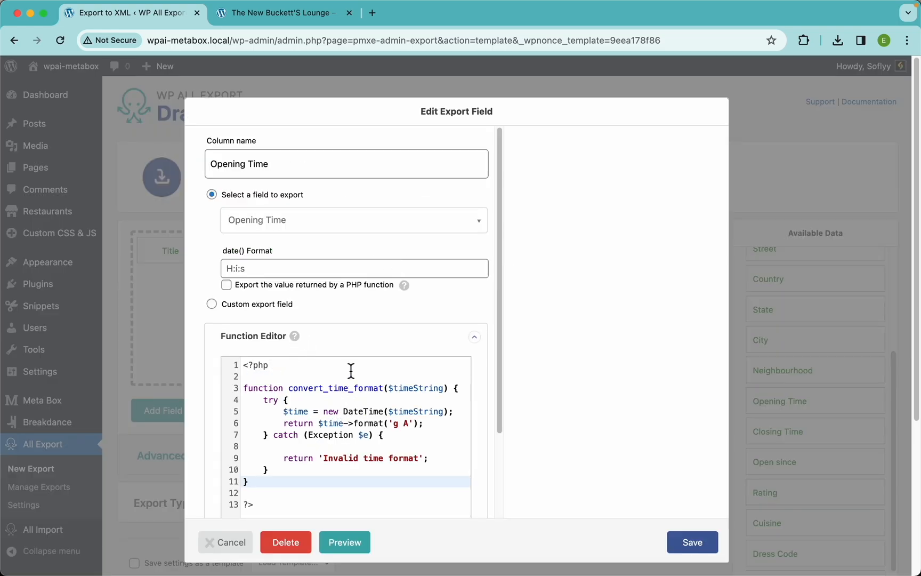
scroll(324, 364, down, 3)
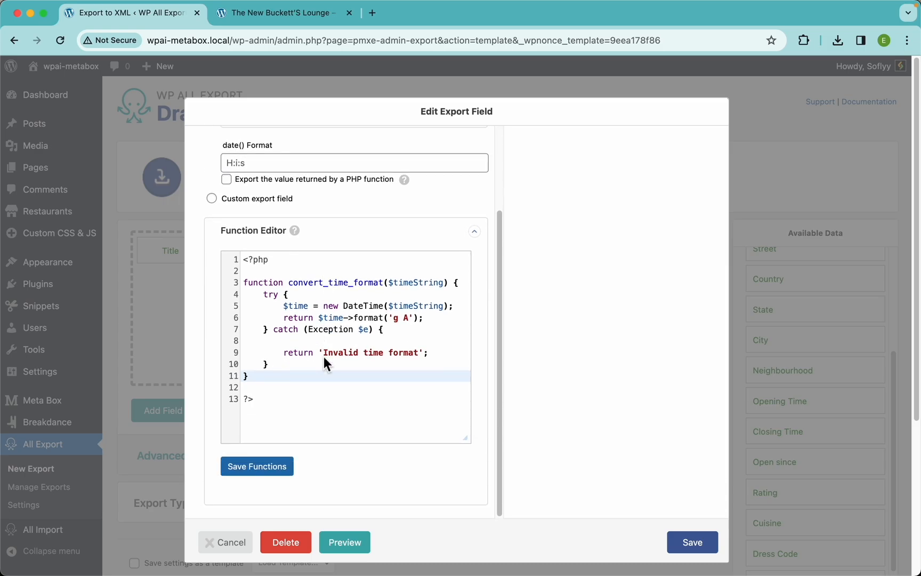
click(265, 474)
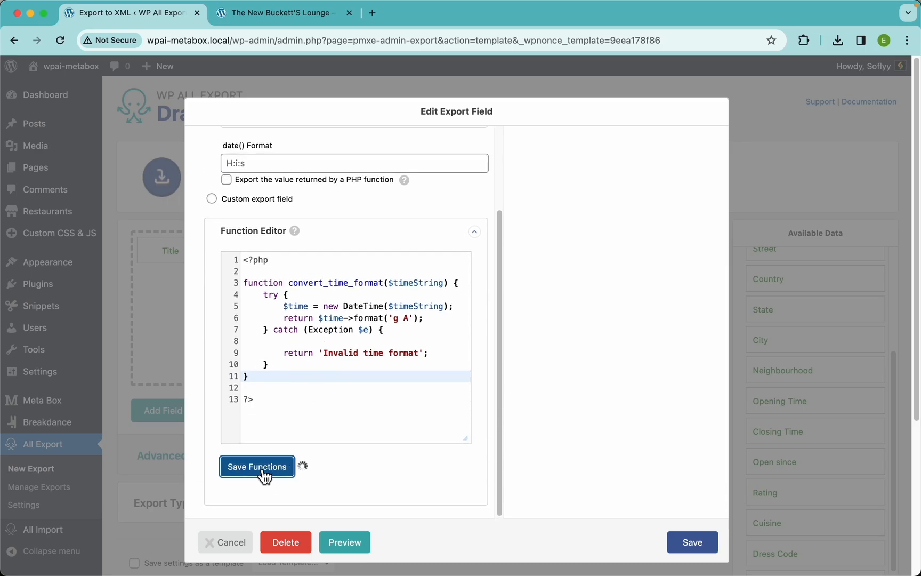
Step: Make the Opening Time column export the value returned by convert_time_format, save it, and preview the export
double_click(324, 285)
key(super+c)
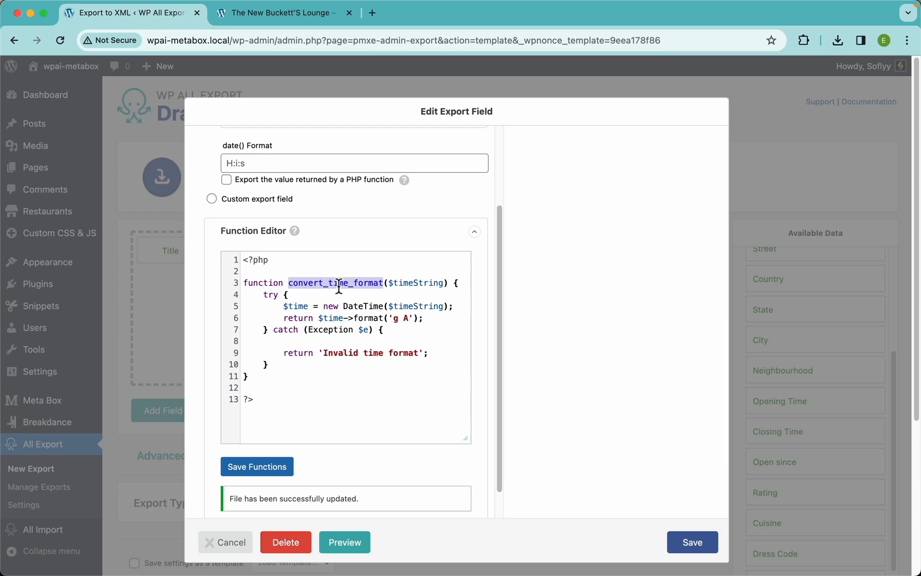
scroll(357, 224, up, 3)
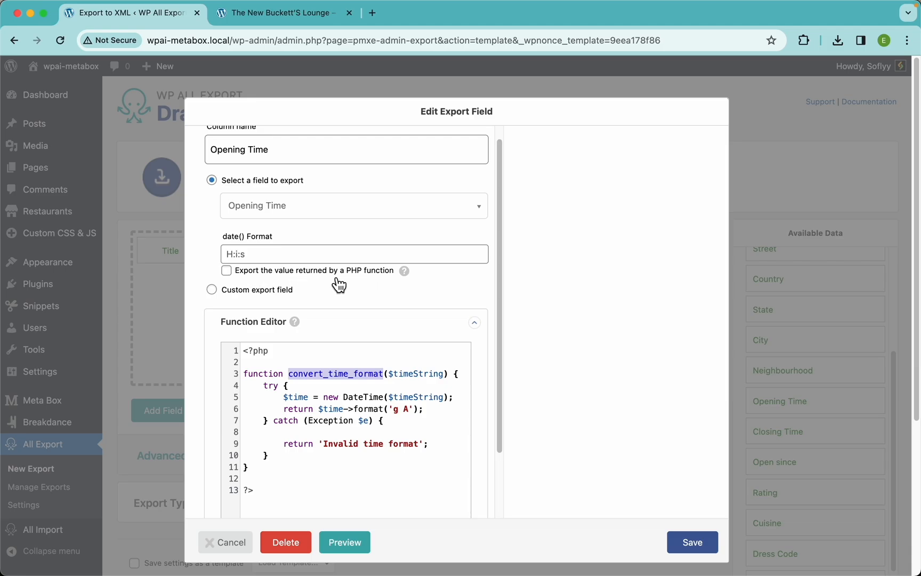
click(373, 271)
click(319, 294)
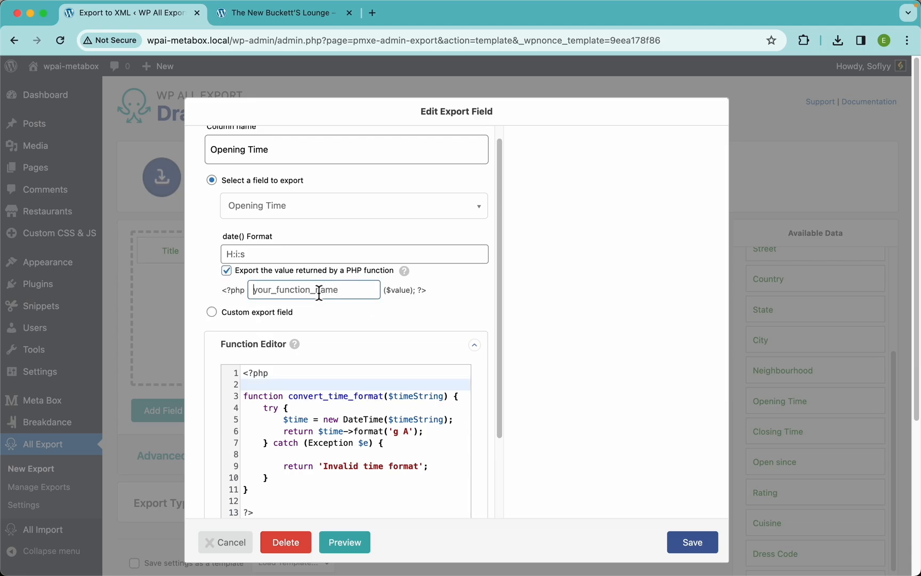
key(super+v)
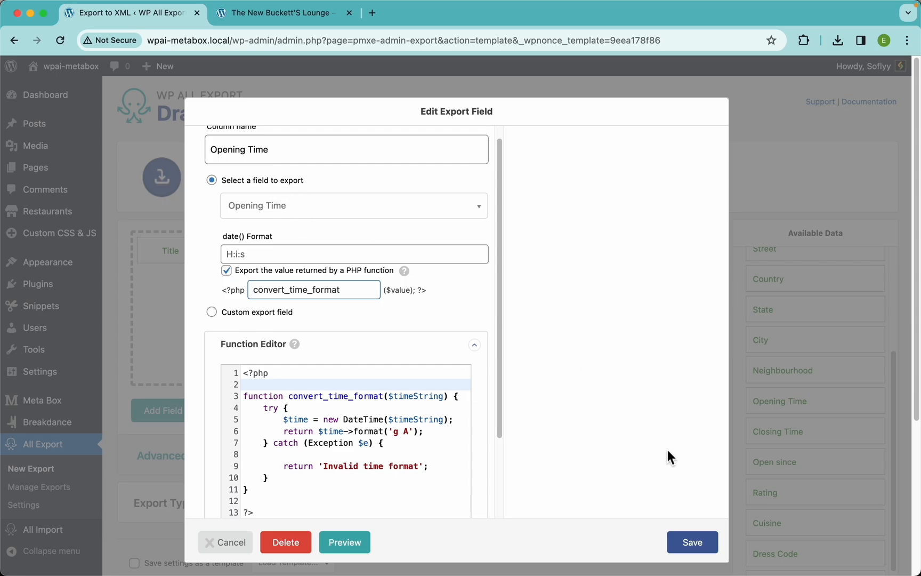
click(694, 542)
click(688, 412)
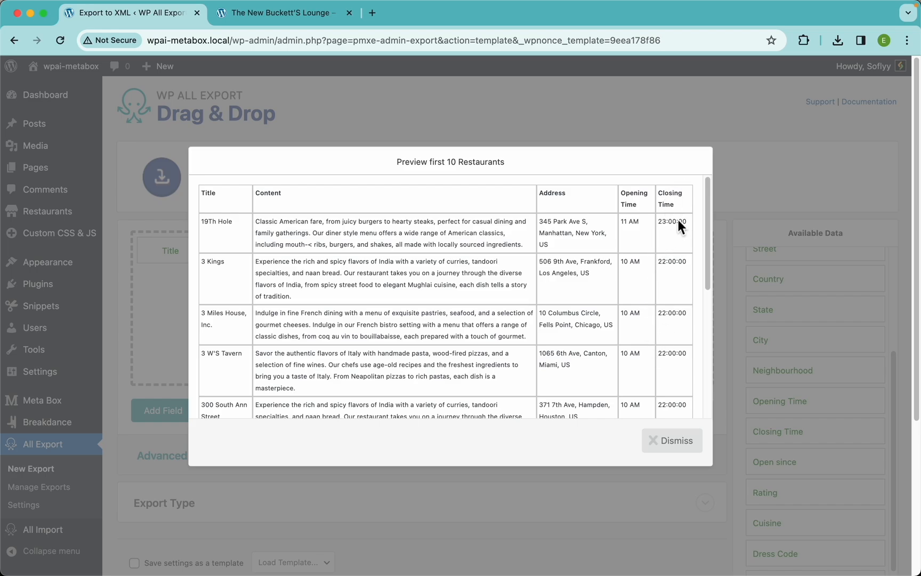
click(668, 443)
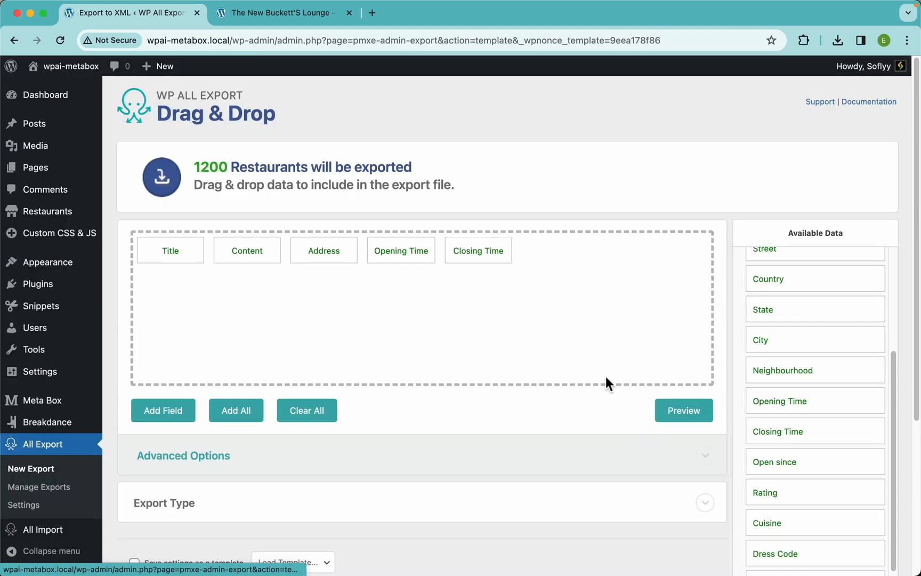
Step: Make the Closing Time column export the value returned by convert_time_format, save it, and preview the export
click(487, 250)
click(290, 272)
click(301, 289)
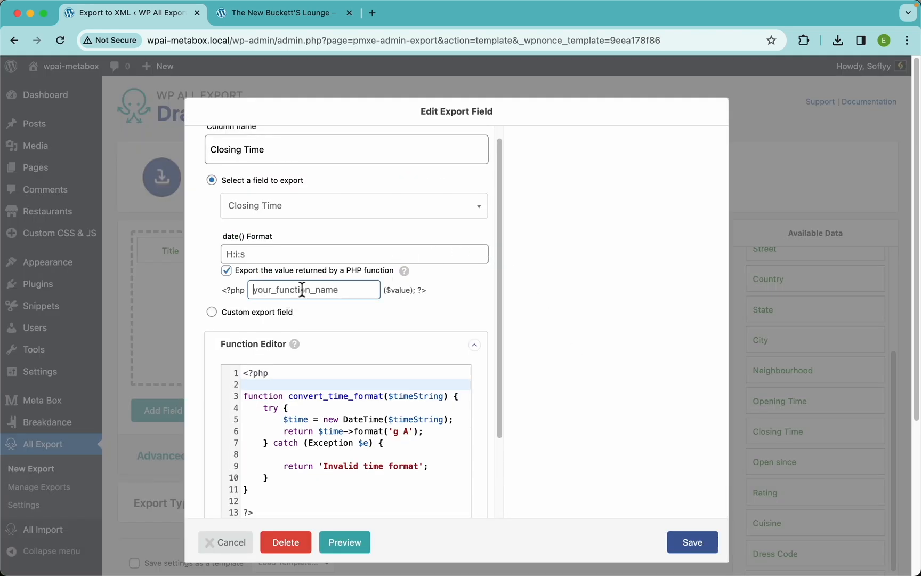
key(super+v)
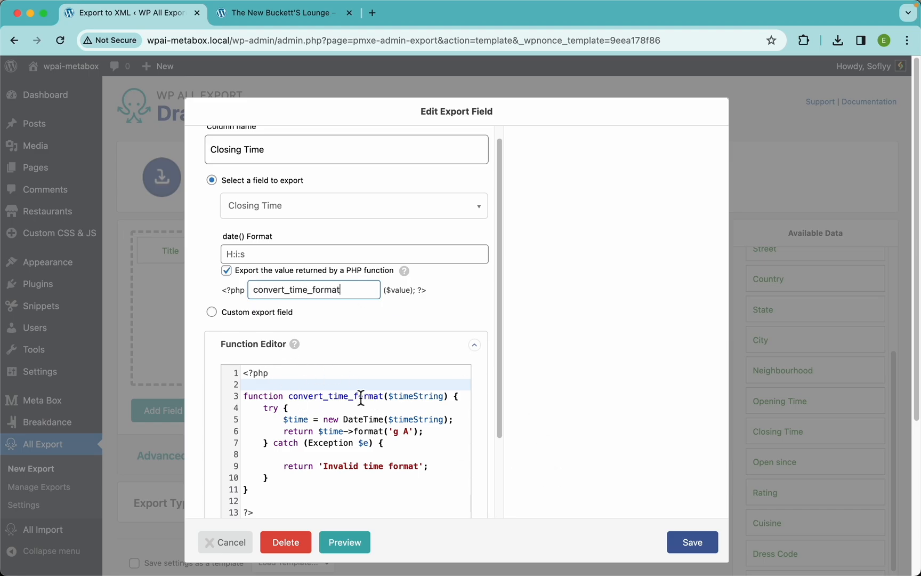
click(696, 542)
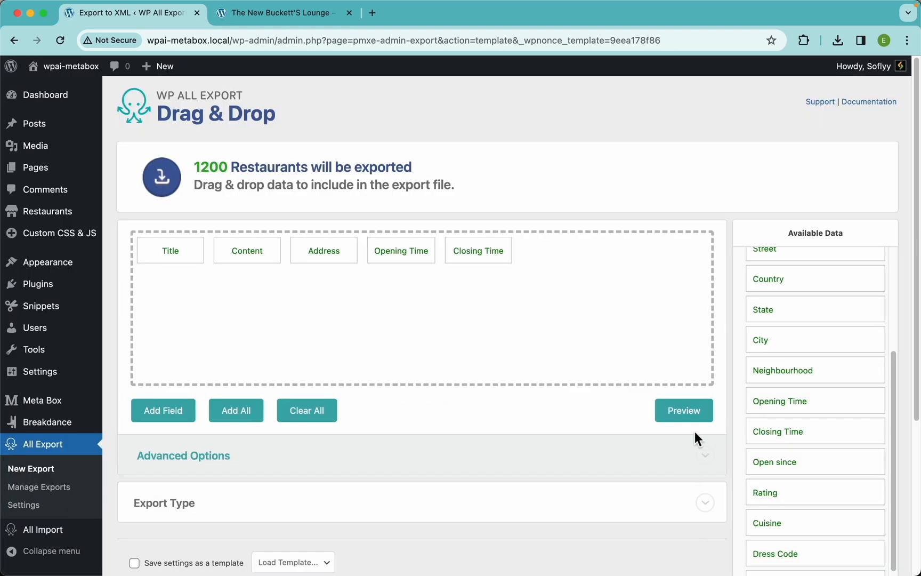
click(694, 415)
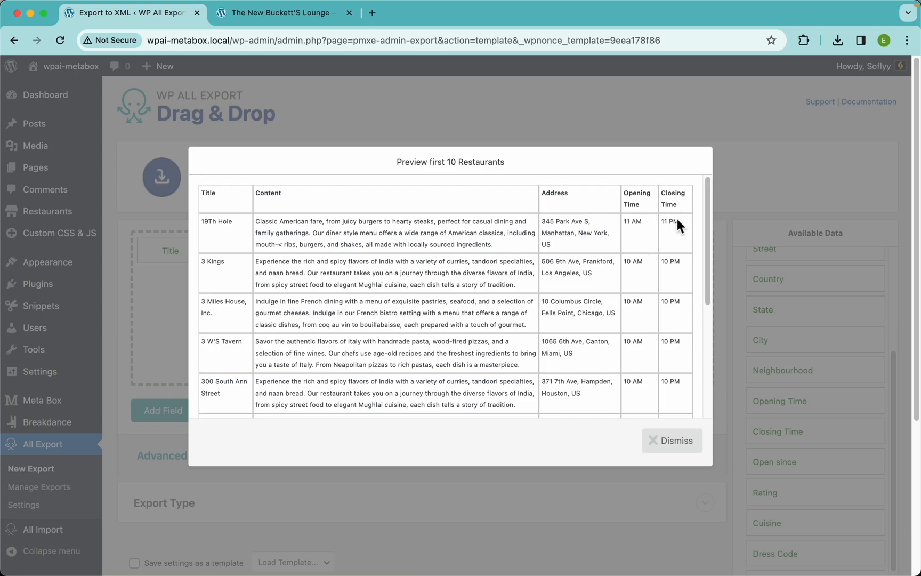
click(669, 454)
Step: Add the Open since field to the export columns and preview the export
scroll(818, 442, down, 2)
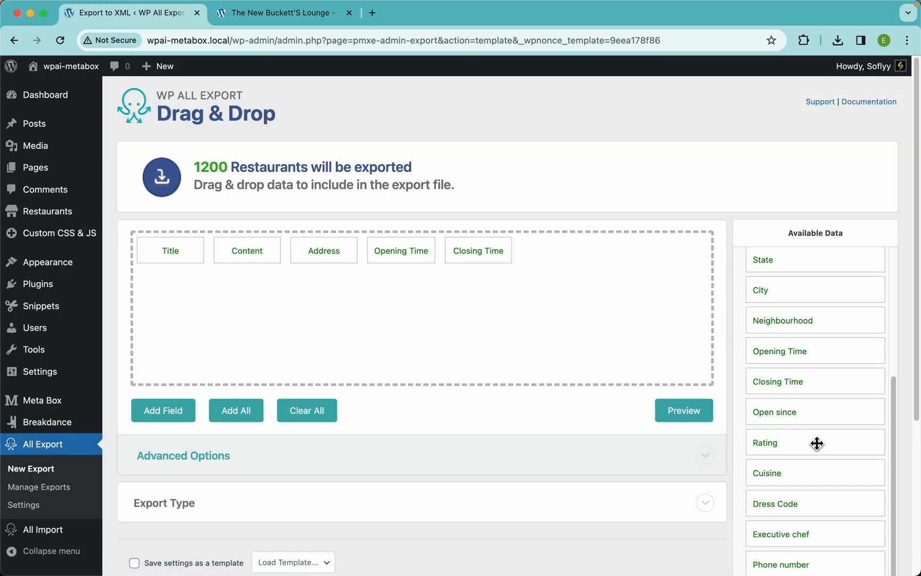
drag(792, 415, 645, 311)
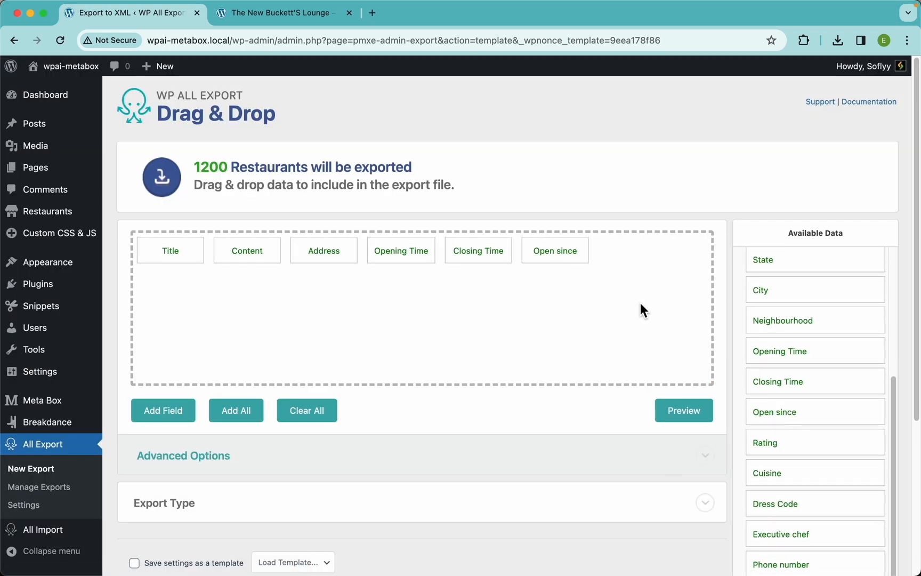
click(688, 418)
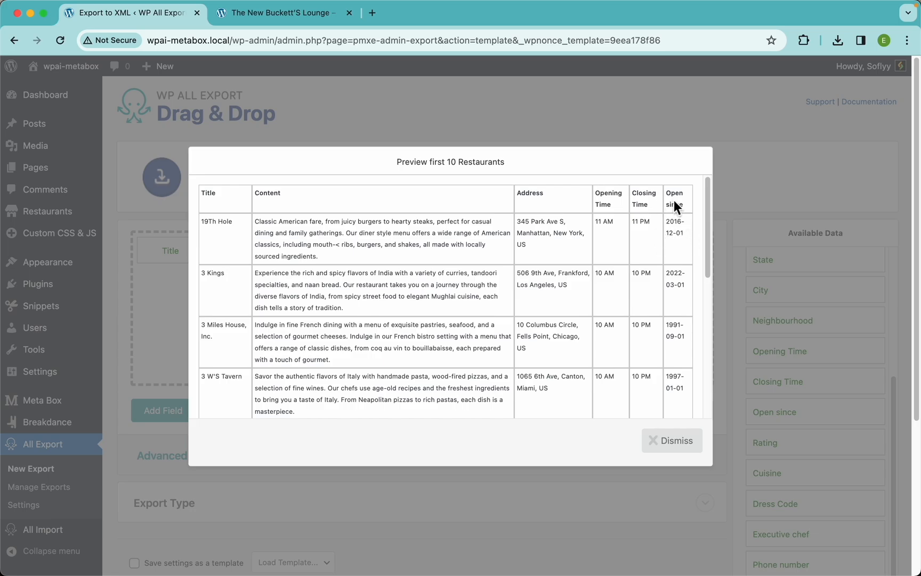
click(664, 453)
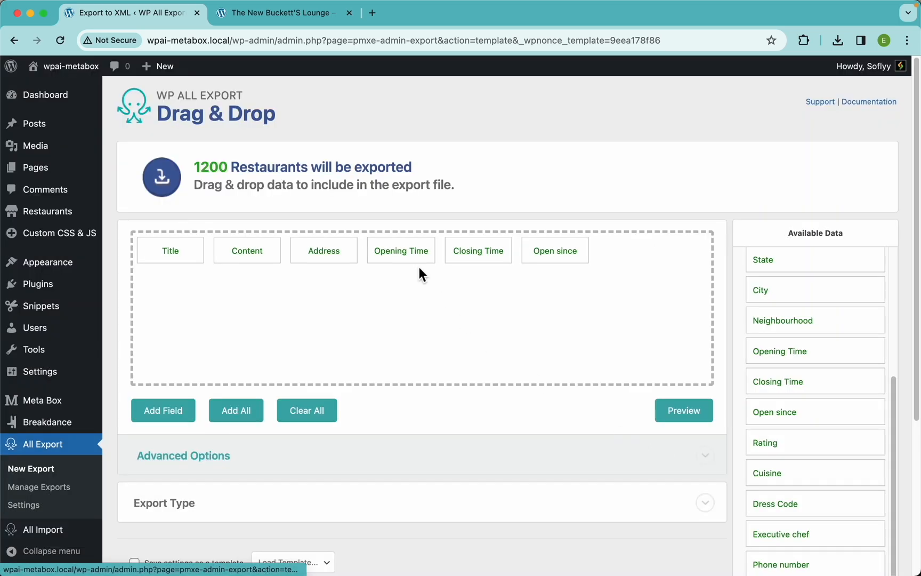
Step: Inspect the Open since and Closing Time column settings without changing them
click(553, 252)
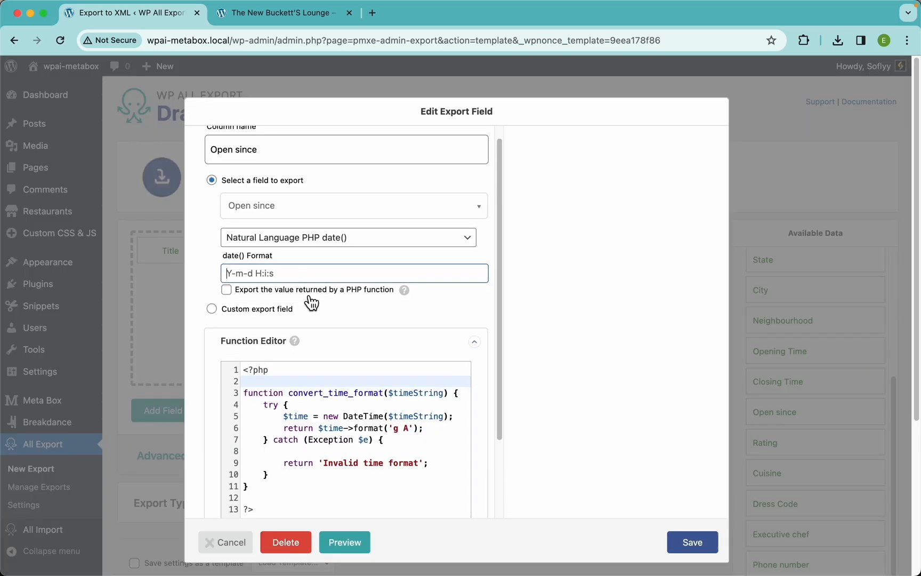
click(693, 542)
click(493, 255)
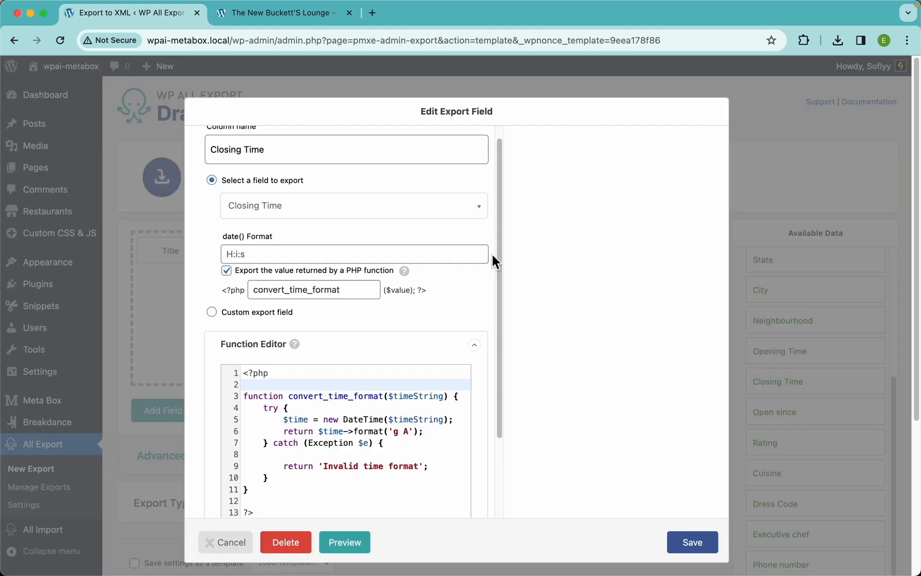
scroll(374, 319, down, 2)
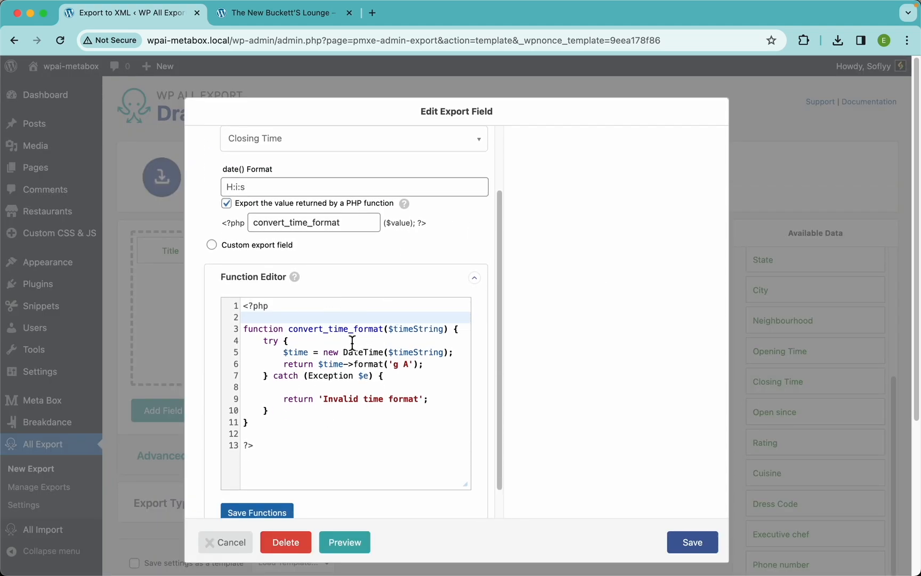
scroll(341, 288, up, 3)
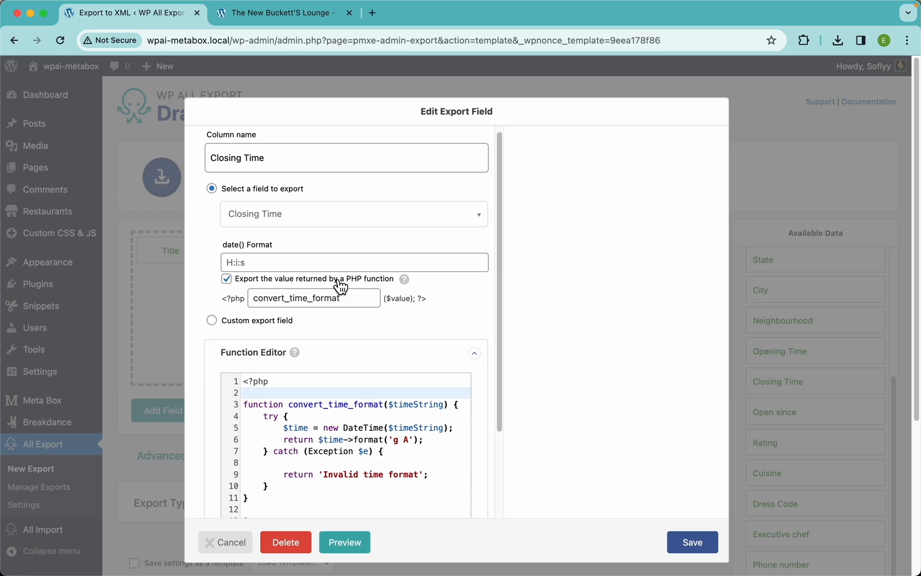
click(273, 261)
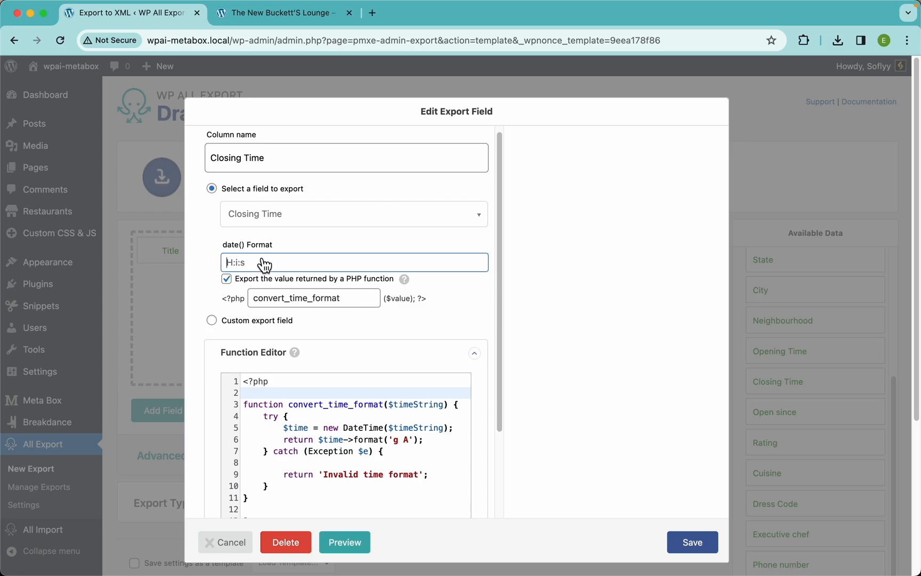
click(694, 541)
Step: Set the Open since column's date() format to D, F j Y, save it, and preview the export
click(557, 256)
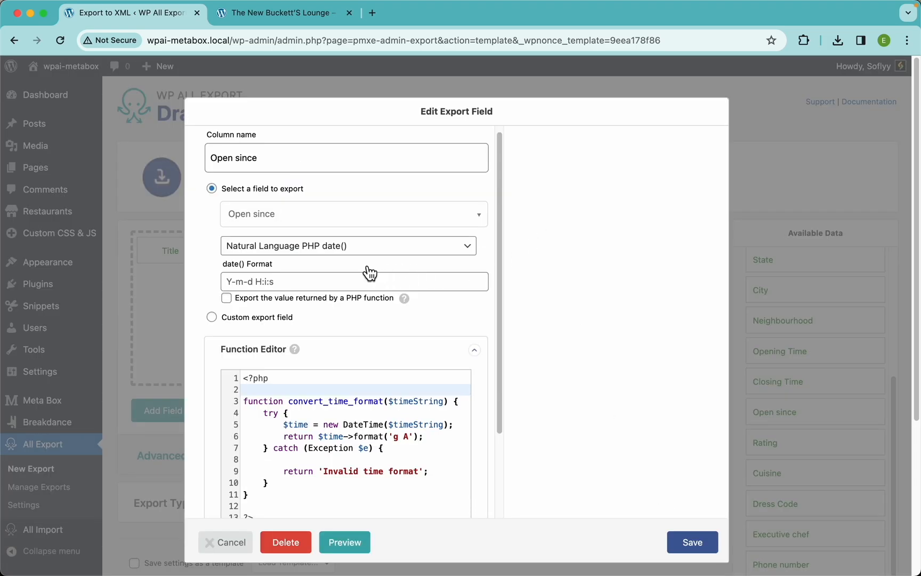
click(250, 284)
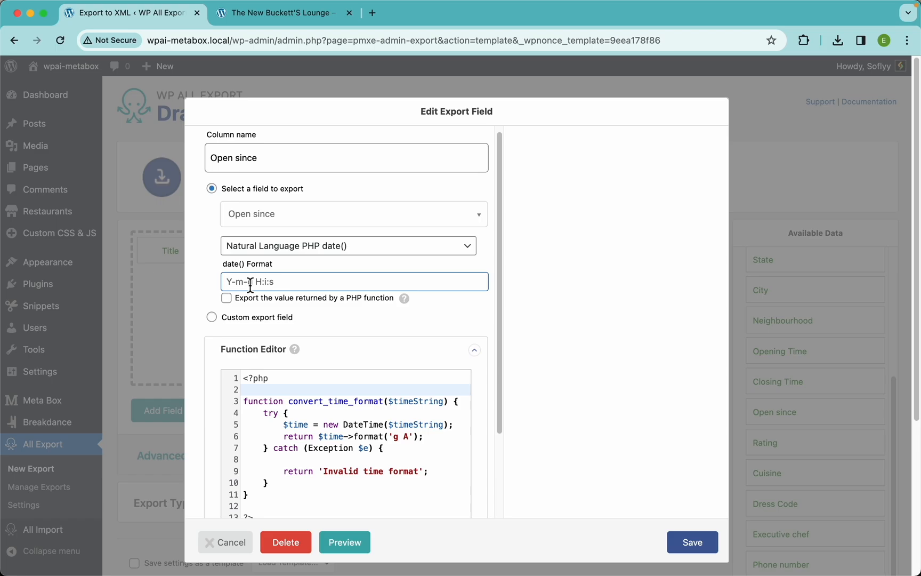
text(D, F j Y)
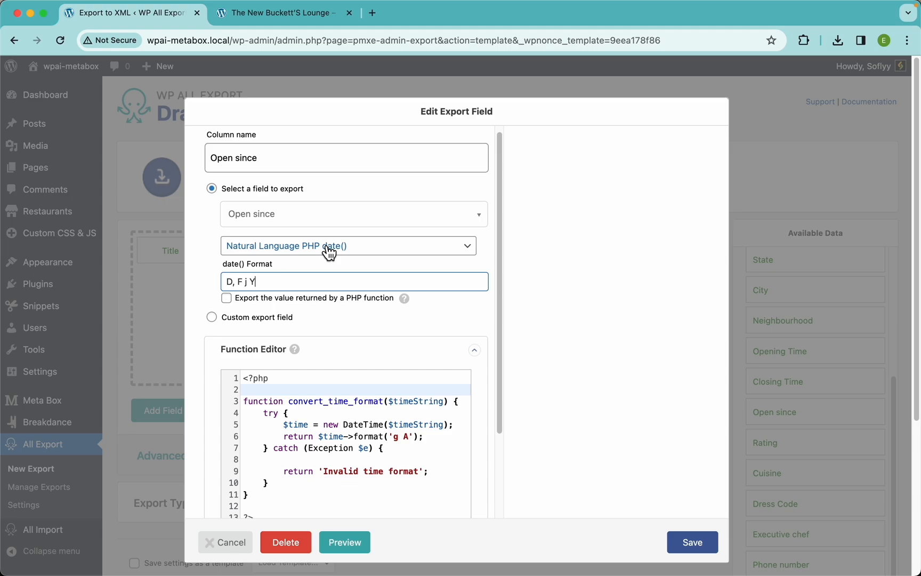
click(703, 543)
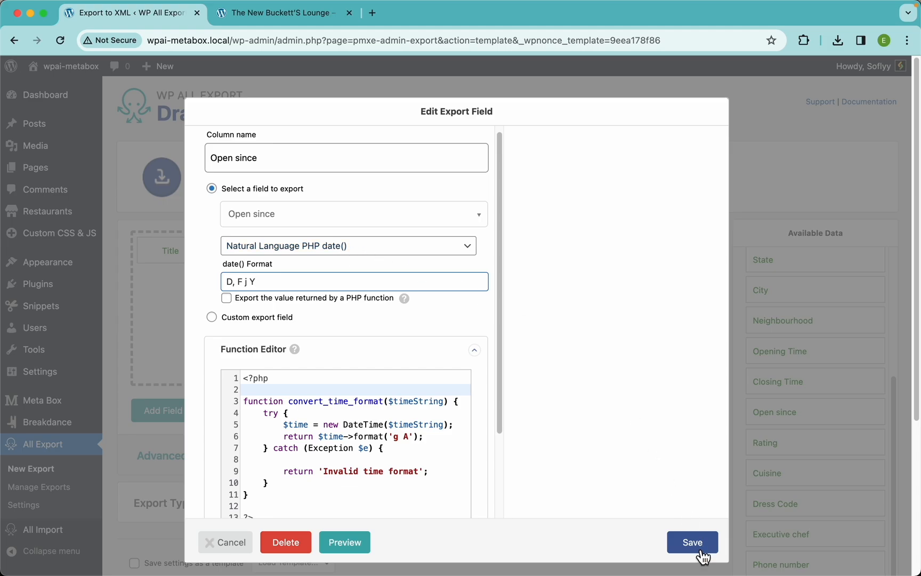
click(693, 410)
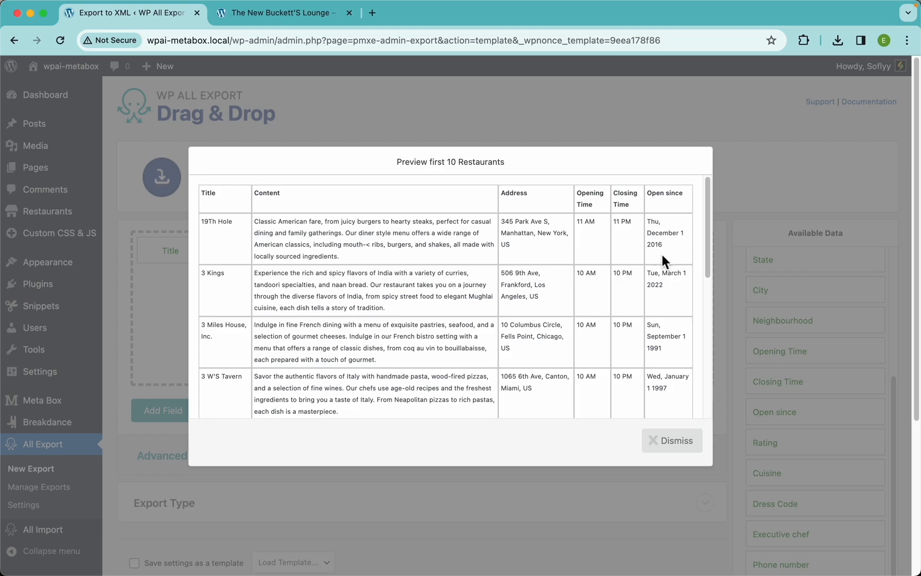
click(686, 434)
Step: Add the Rating field to the export columns and preview the export
scroll(822, 416, down, 3)
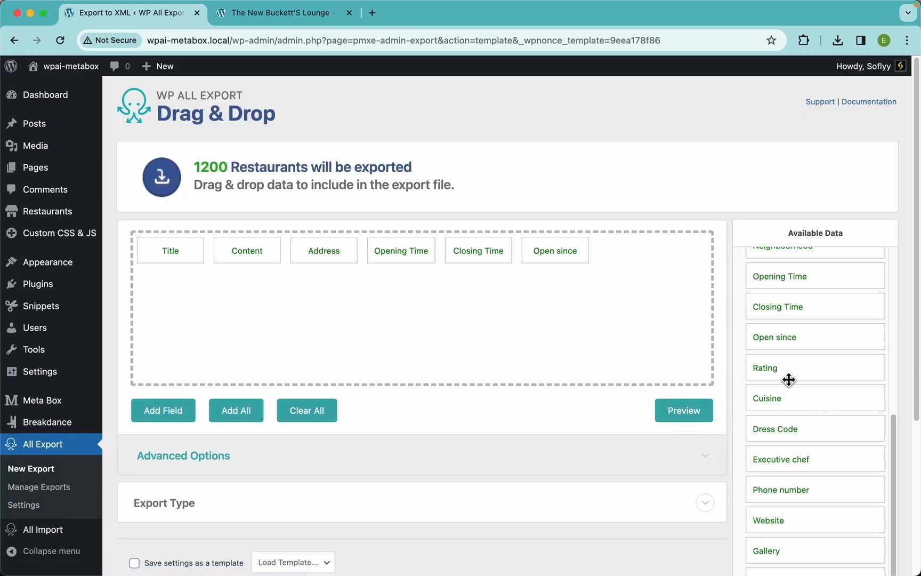
drag(791, 376, 678, 376)
click(675, 406)
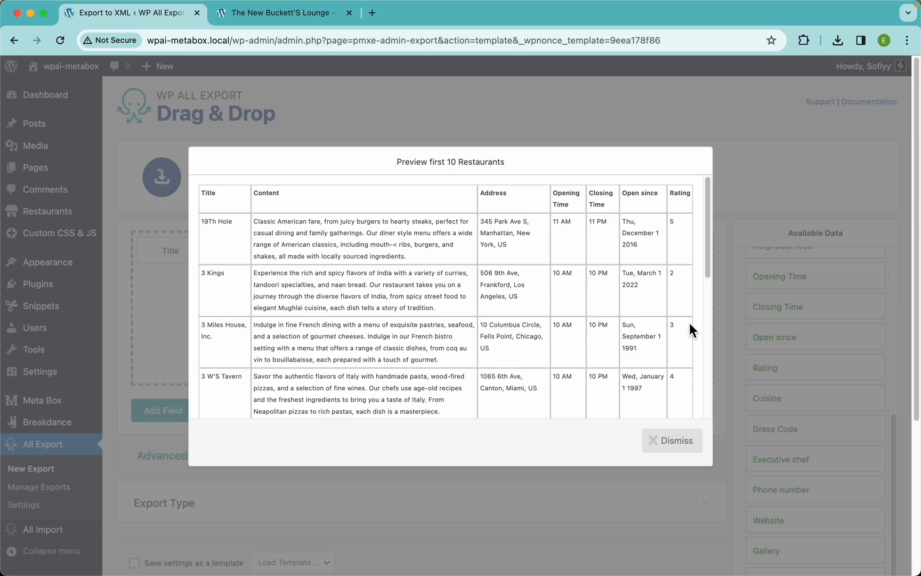
click(673, 441)
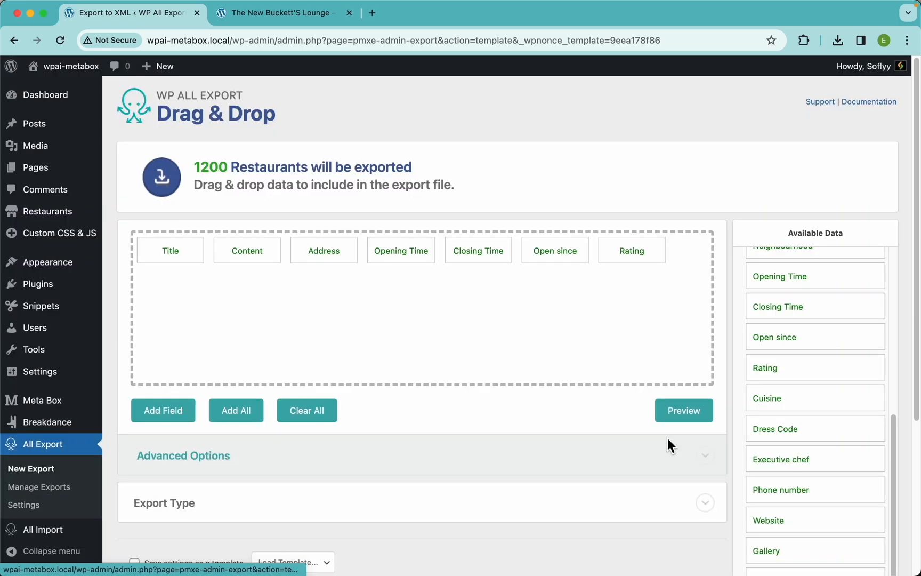
Step: Change the Rating column to a custom export field named Rating showing {Rating} stars, save it, and preview the export
click(635, 246)
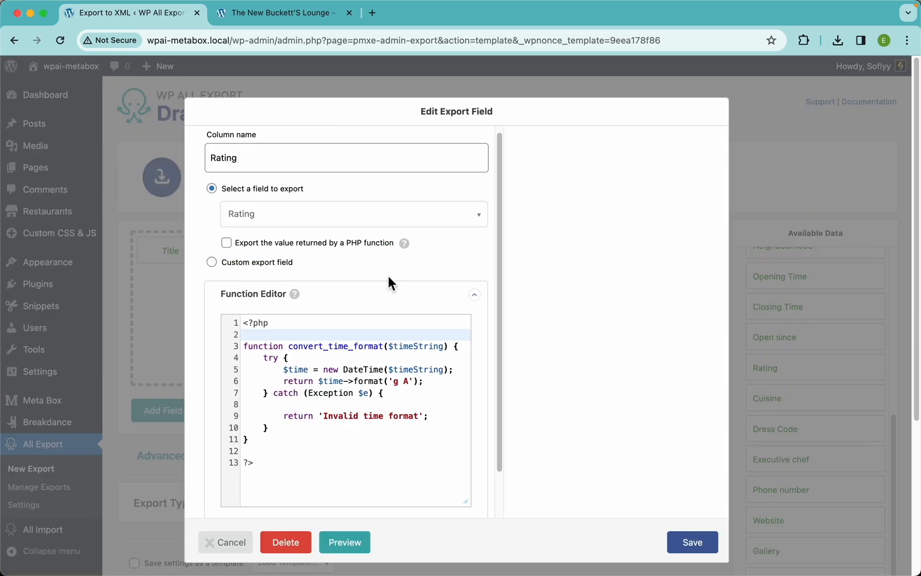
click(251, 263)
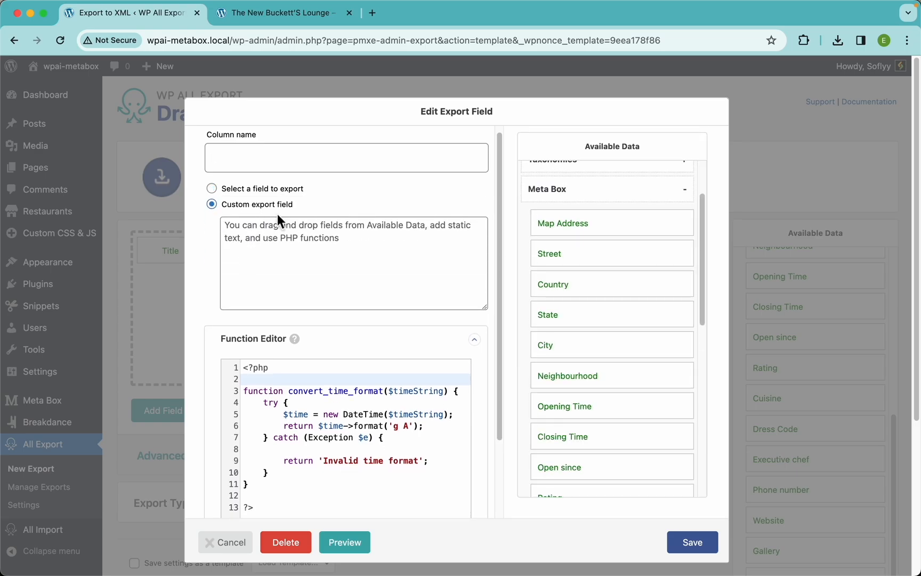
click(302, 166)
text(Ra)
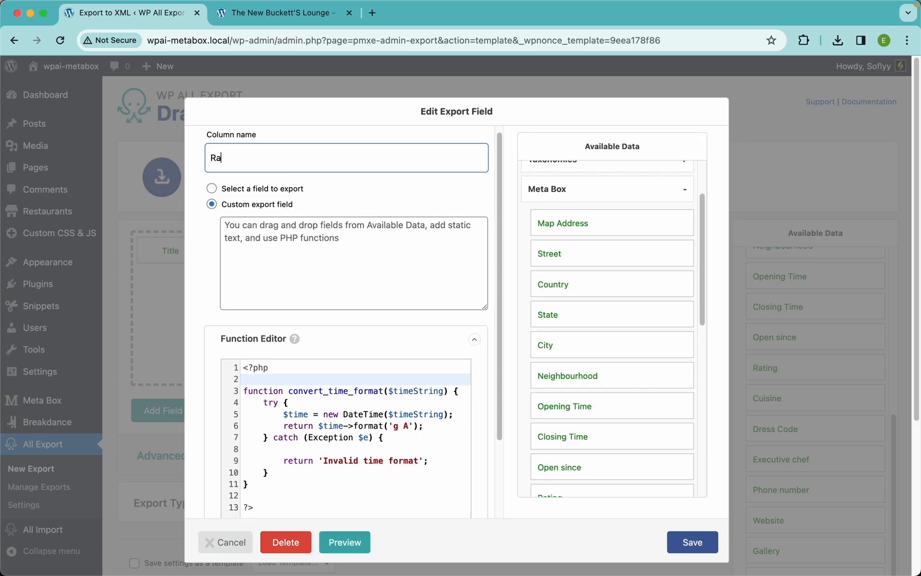
text(ting)
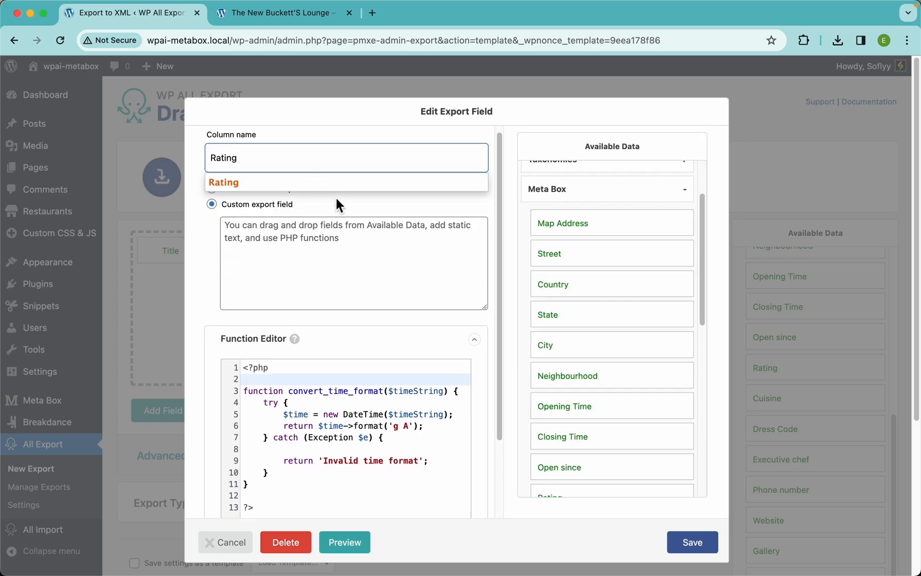
click(338, 243)
scroll(589, 423, down, 3)
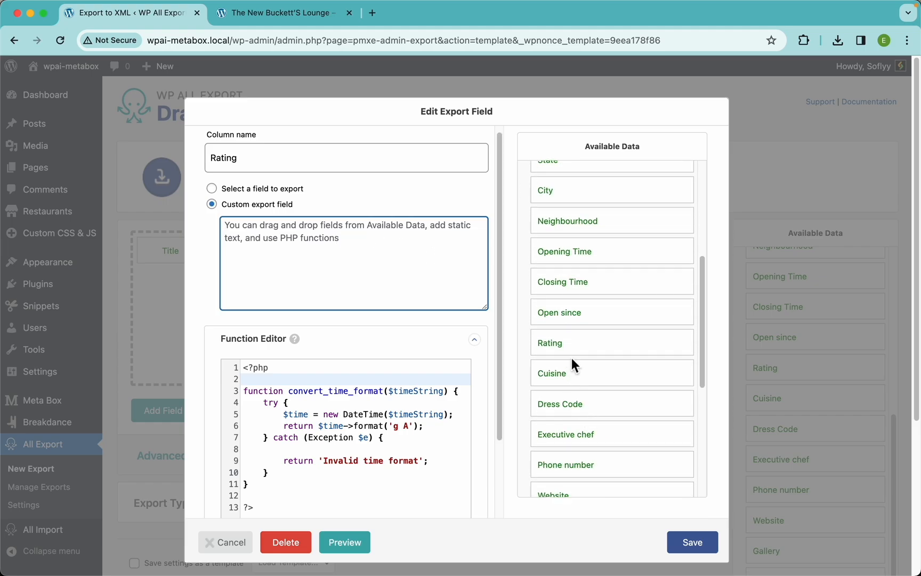
drag(570, 351, 403, 261)
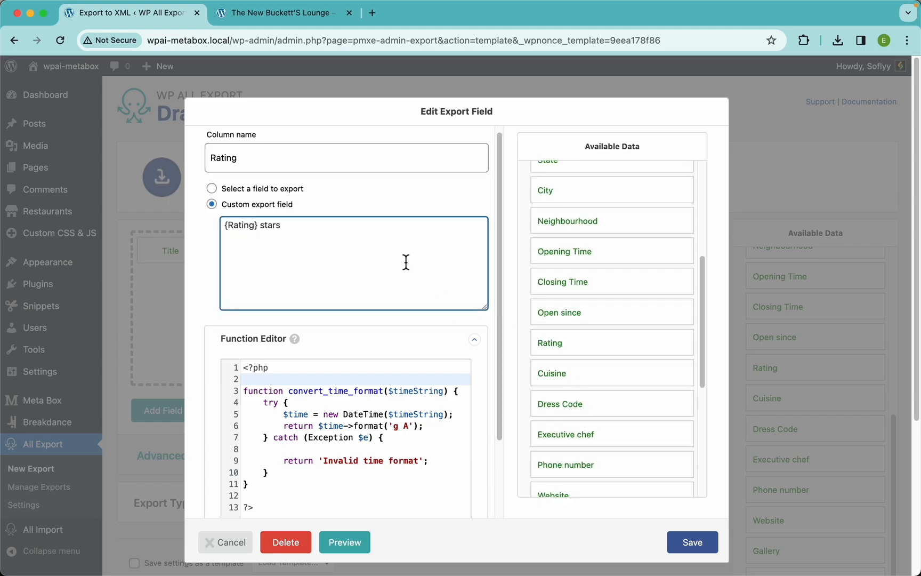
click(697, 534)
click(686, 411)
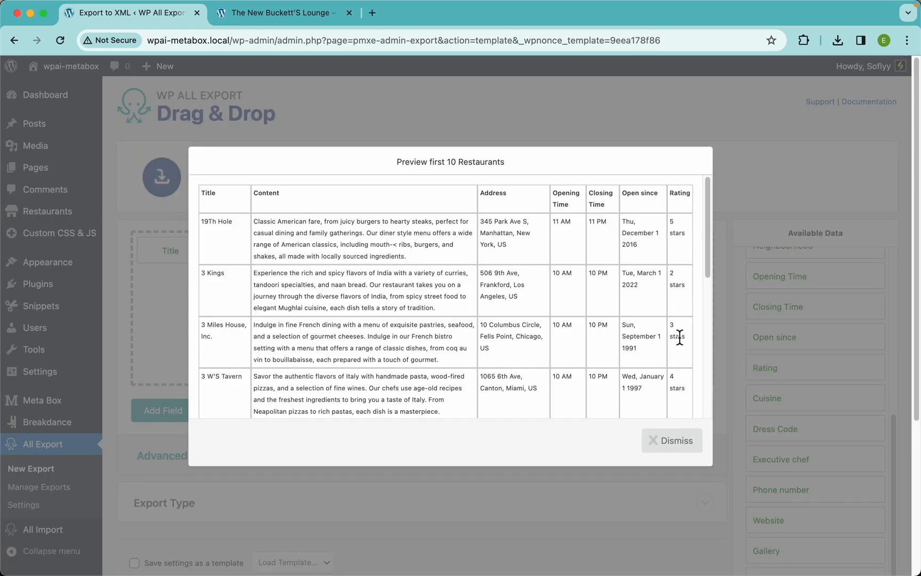
scroll(668, 366, down, 5)
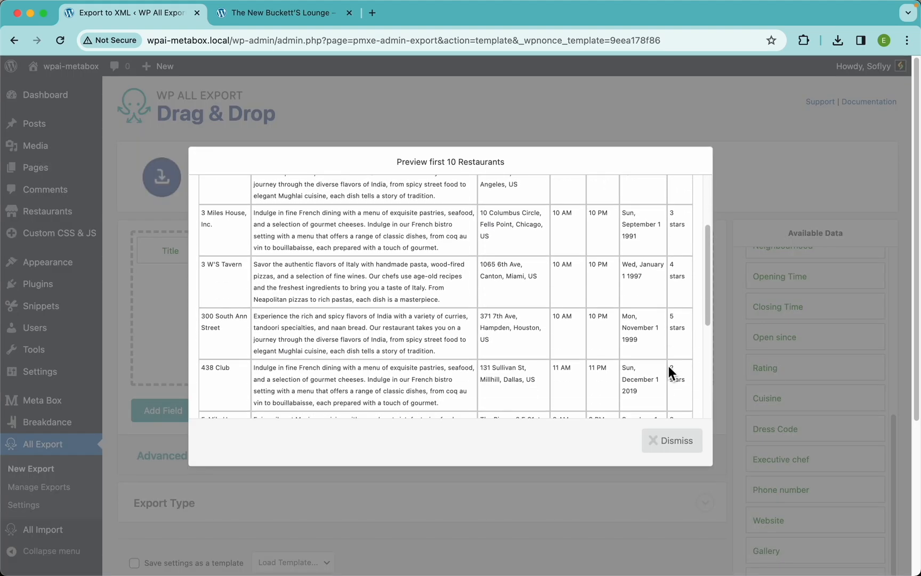
click(667, 442)
Step: Add the Cuisine field to the export columns and move it right after Content
scroll(798, 408, down, 3)
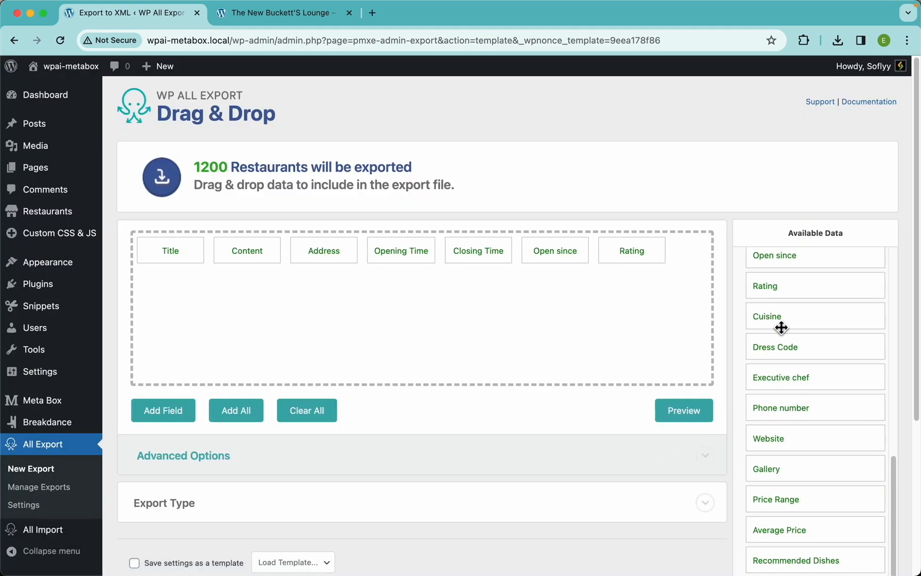
drag(781, 319, 586, 314)
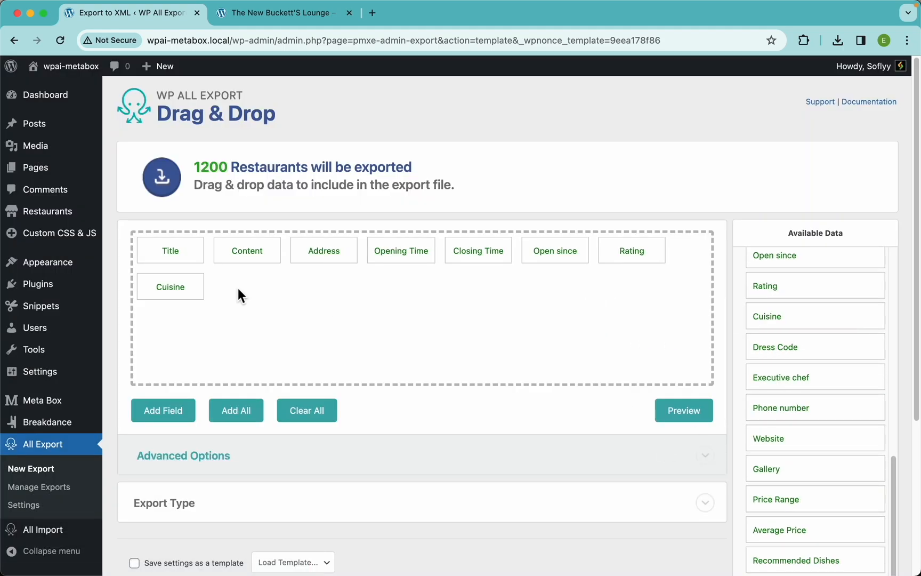
drag(187, 290, 299, 260)
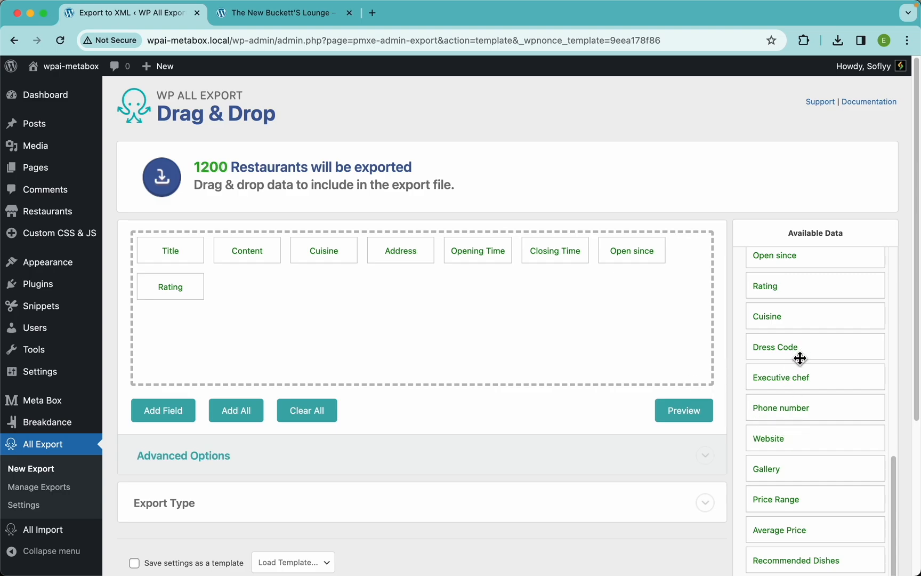
Step: Add Dress Code, Executive chef, Phone number, Website, Gallery and Price Range fields to the export columns
drag(800, 357, 660, 335)
drag(798, 382, 617, 322)
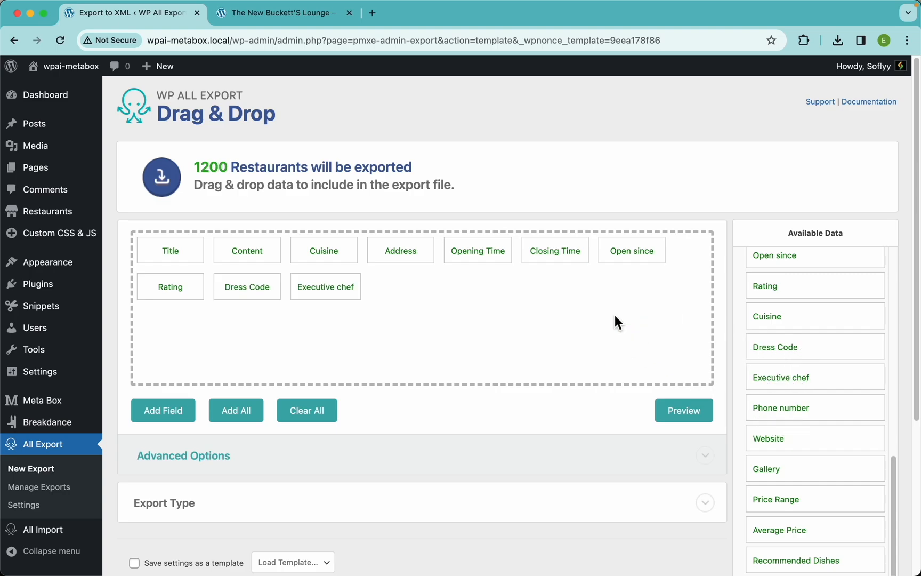
drag(763, 408, 601, 298)
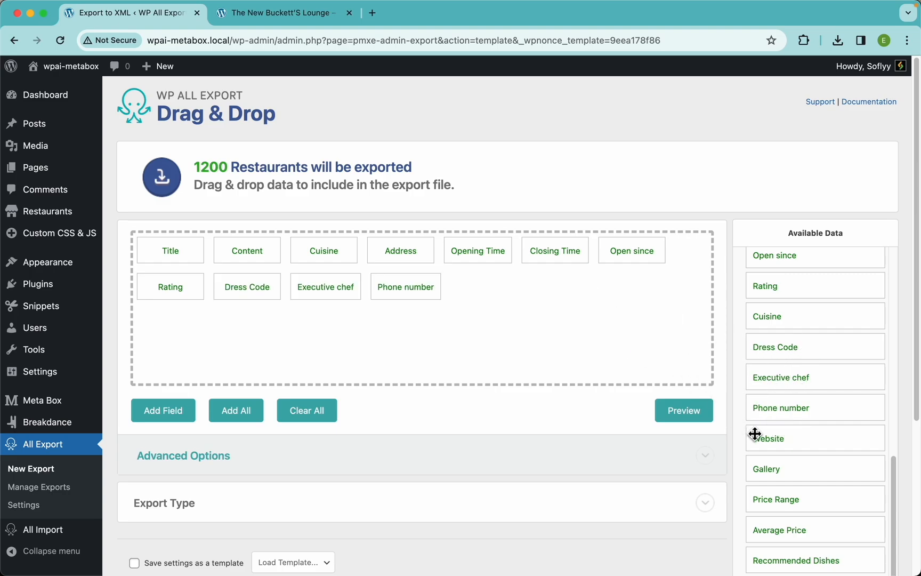
drag(755, 434, 600, 309)
drag(761, 470, 613, 316)
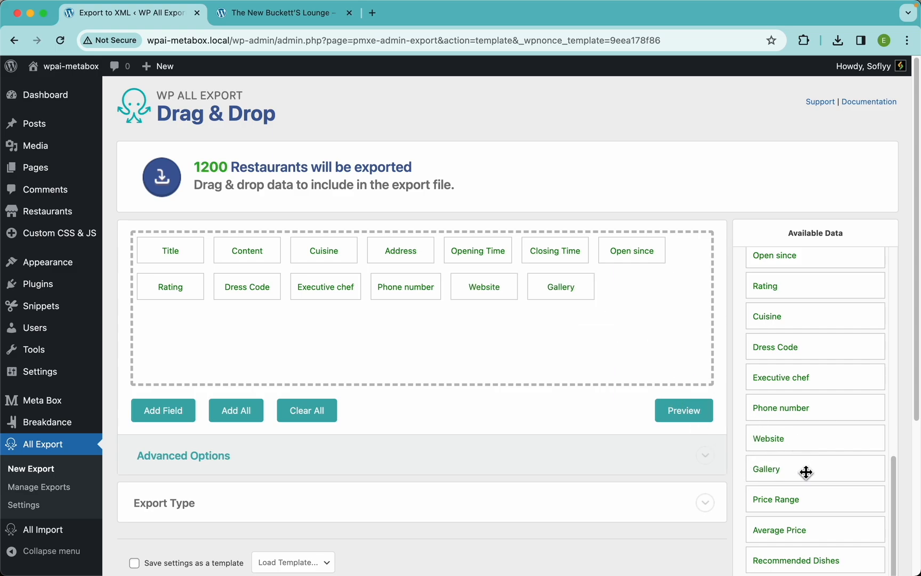
drag(776, 503, 631, 294)
Step: Preview the export and review the newly added columns
click(686, 410)
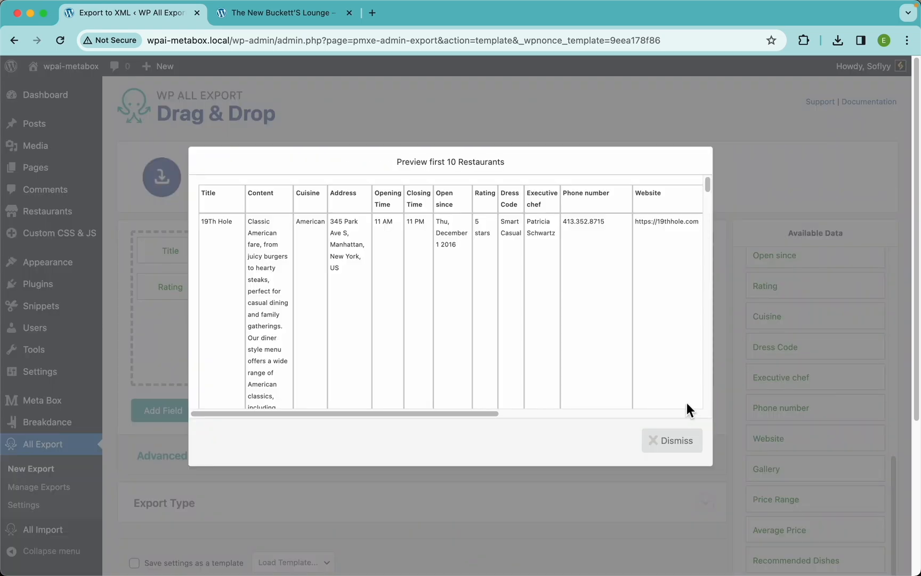
scroll(639, 291, right, 10)
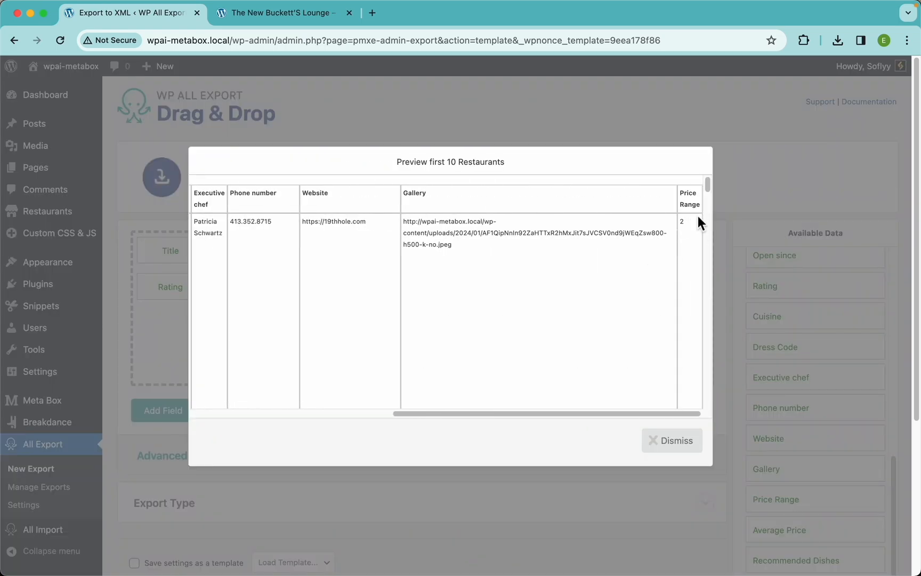
scroll(686, 229, down, 10)
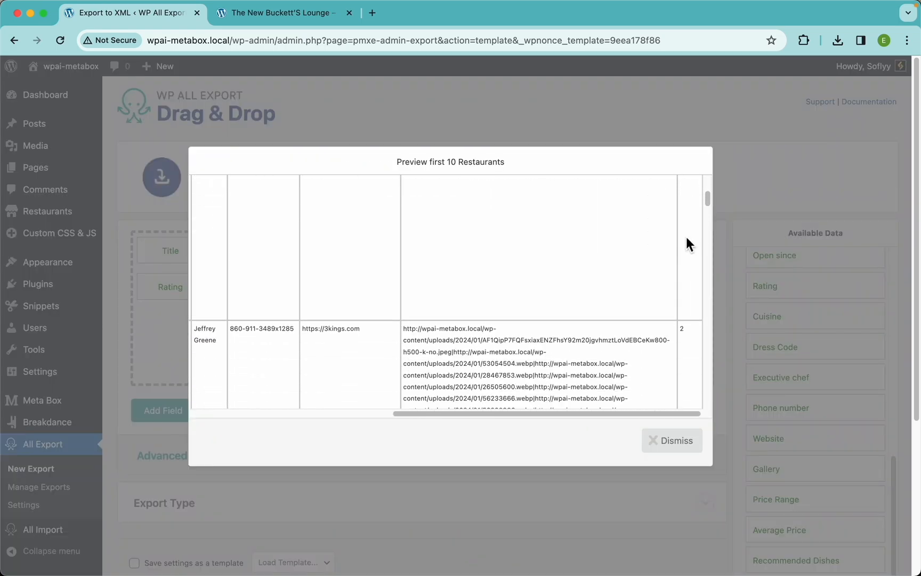
scroll(683, 250, down, 5)
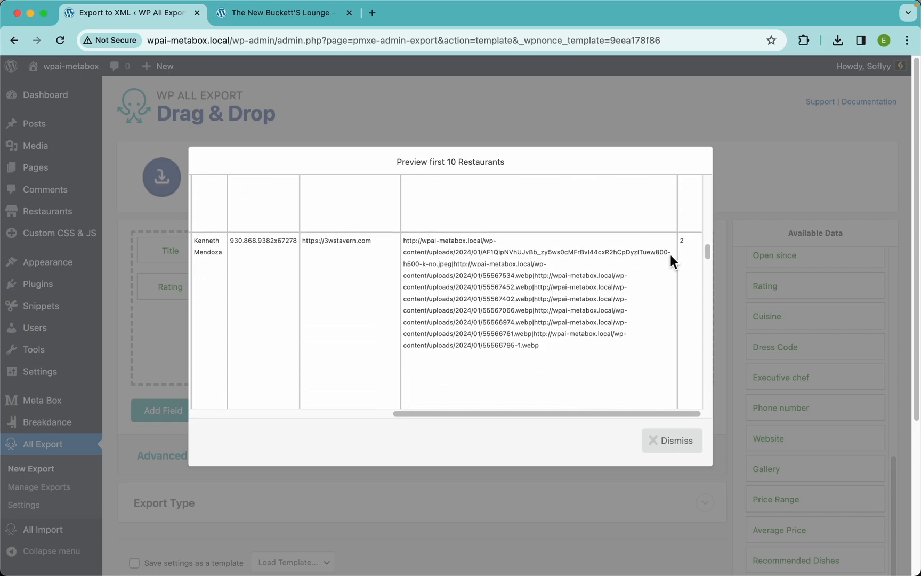
scroll(681, 238, up, 10)
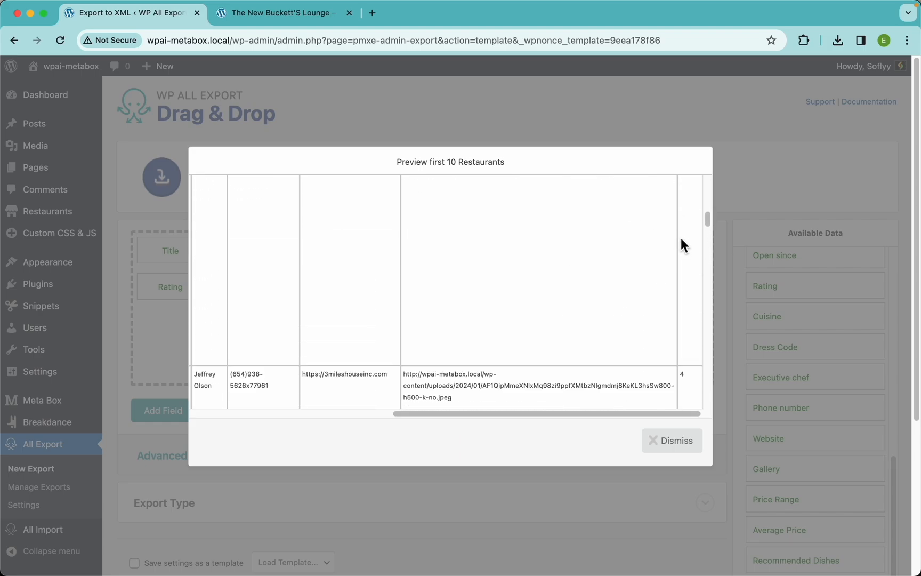
click(673, 447)
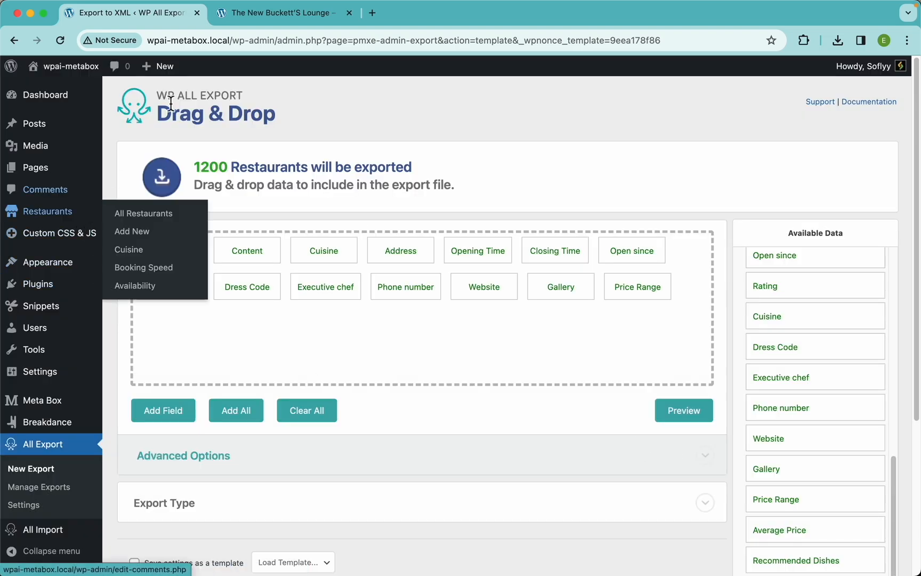
Step: Switch to the restaurant tab and open its editor to examine the Rating and Price Range field values
click(259, 22)
scroll(373, 286, up, 15)
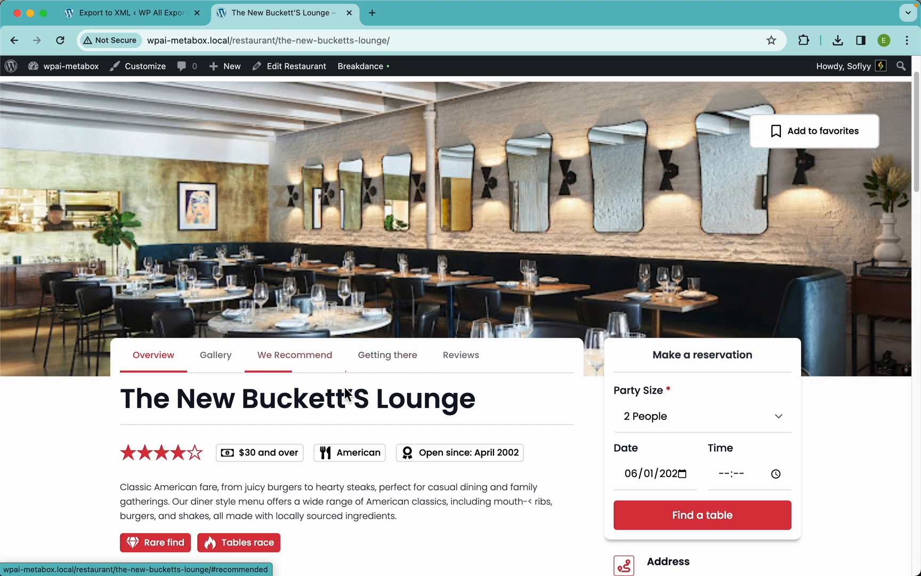
scroll(299, 258, up, 2)
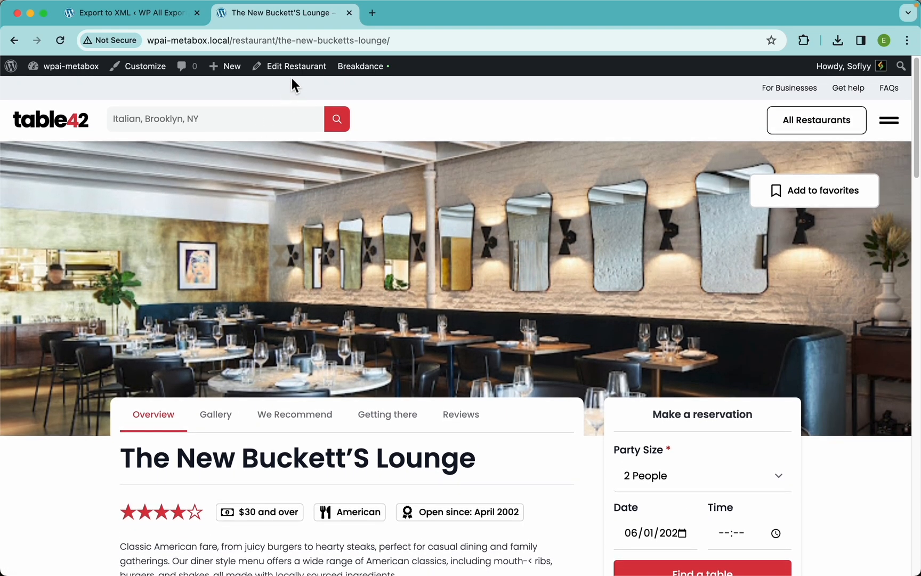
click(292, 75)
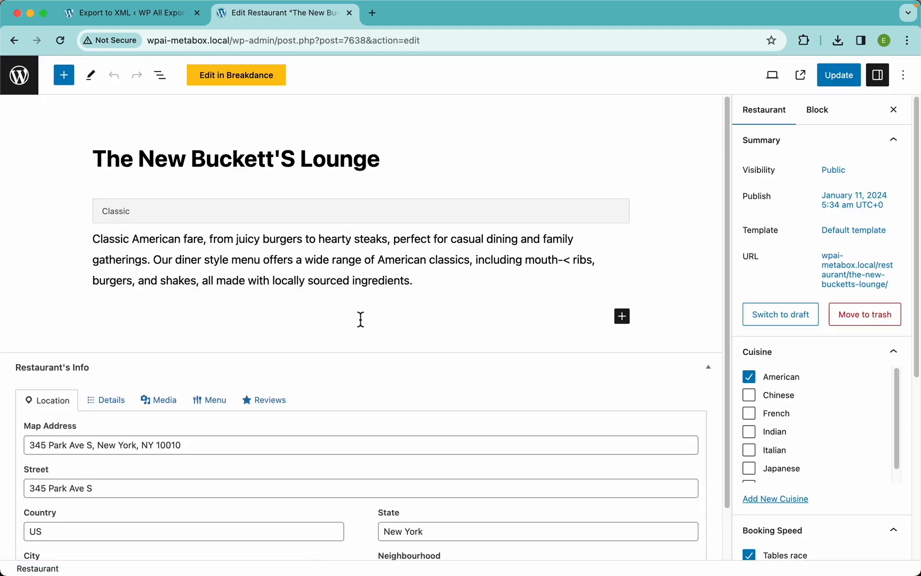
click(121, 407)
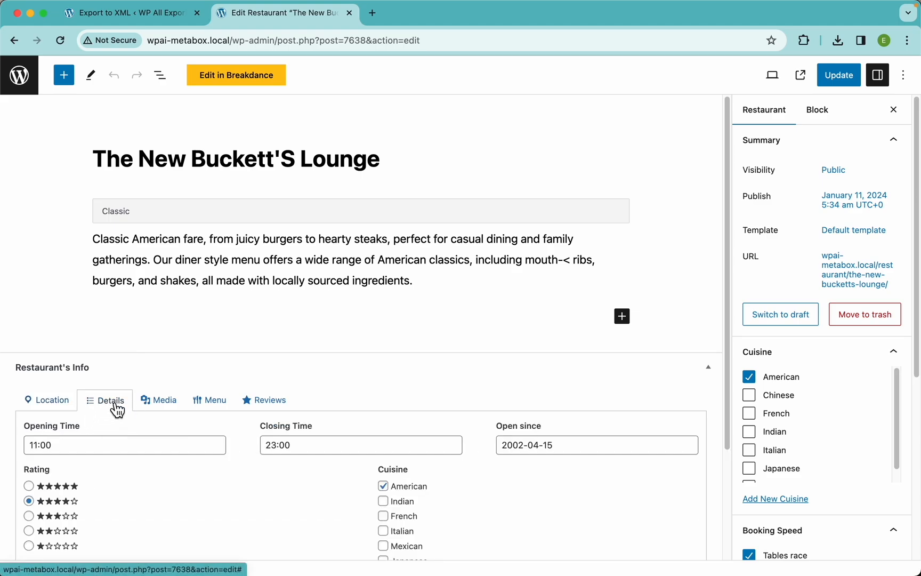
scroll(212, 461, down, 5)
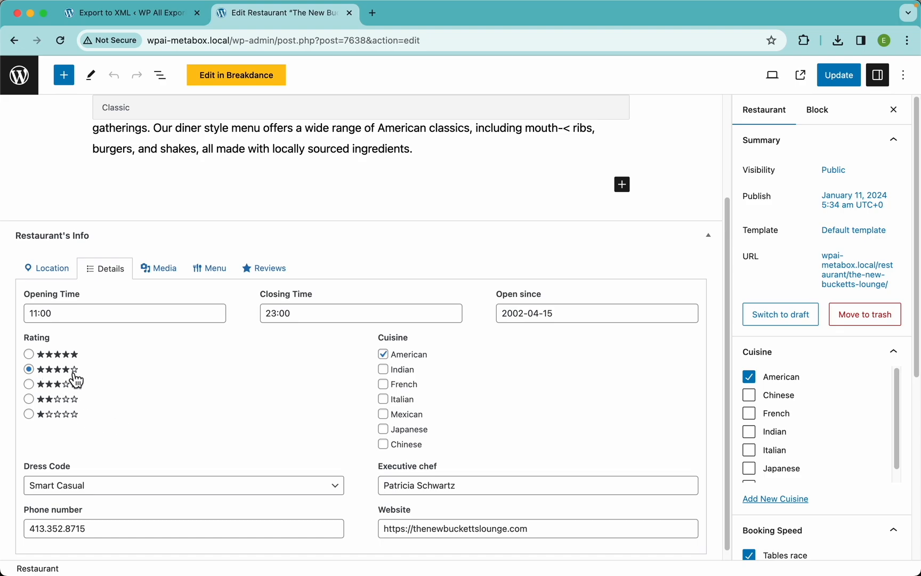
drag(86, 371, 42, 357)
click(77, 356)
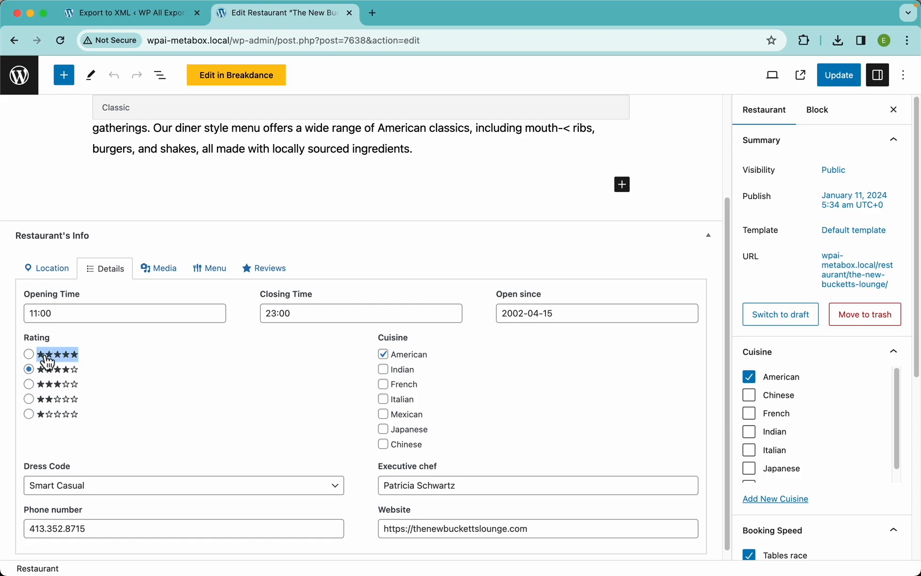
click(218, 279)
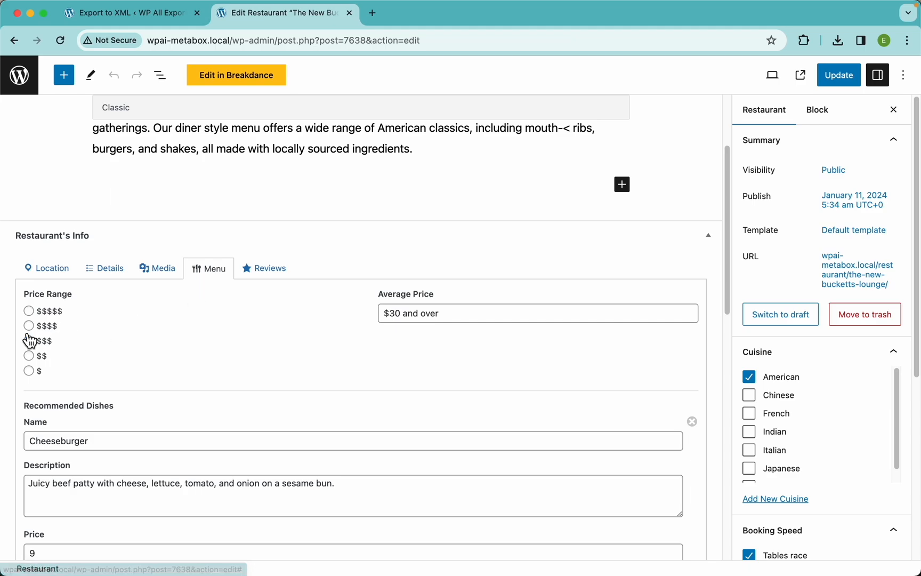
drag(55, 351, 41, 352)
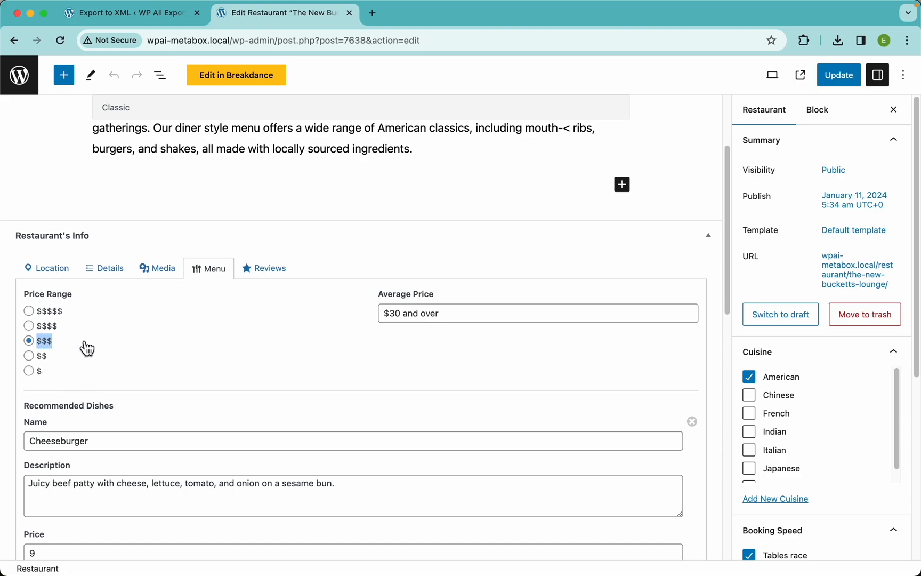
Step: Return to the export tab and preview the export's Price Range column
click(150, 19)
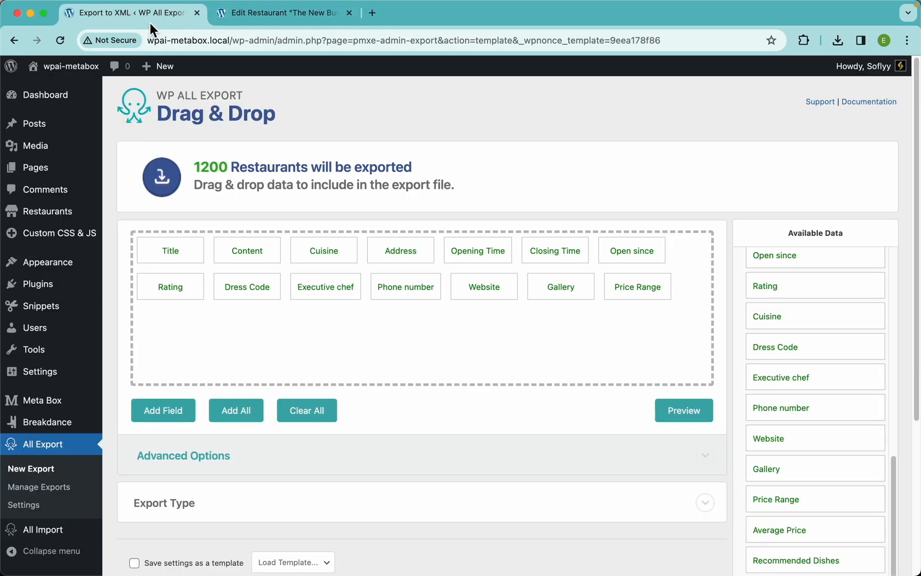
click(687, 409)
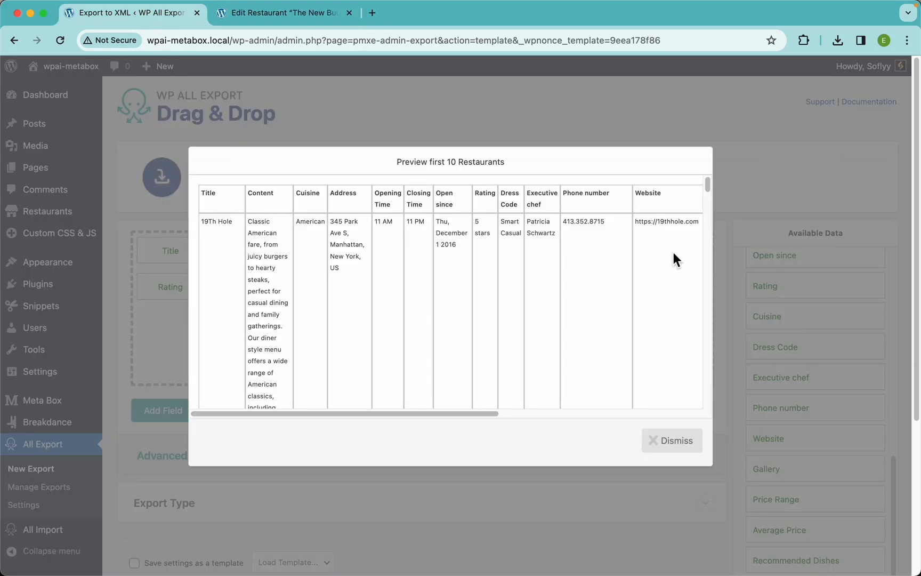
scroll(674, 253, right, 10)
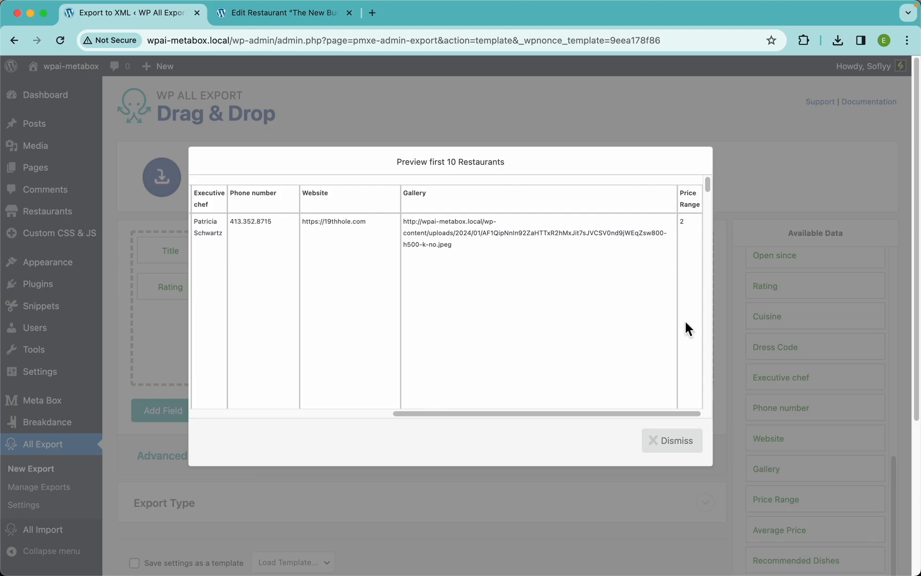
click(664, 440)
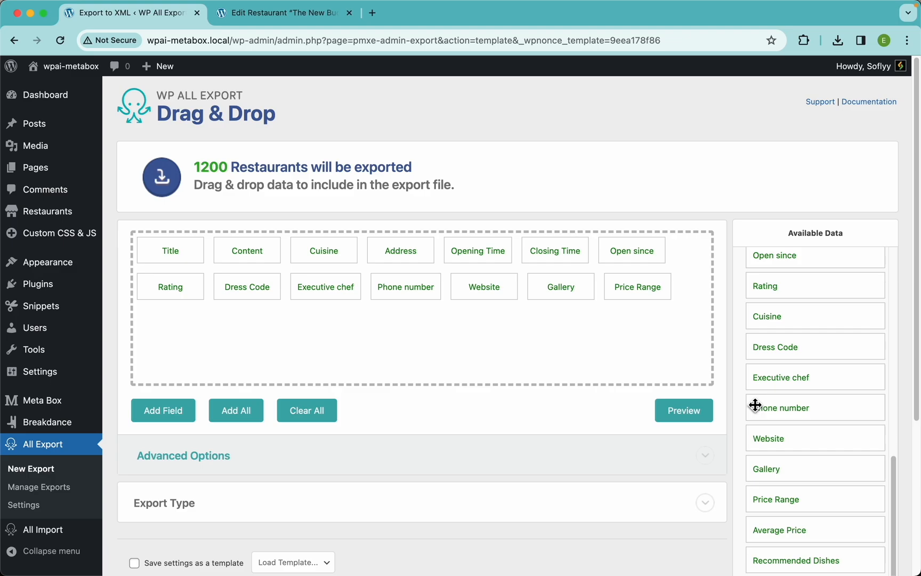
Step: Add the Average Price field to the export columns and preview the export
drag(799, 536, 623, 353)
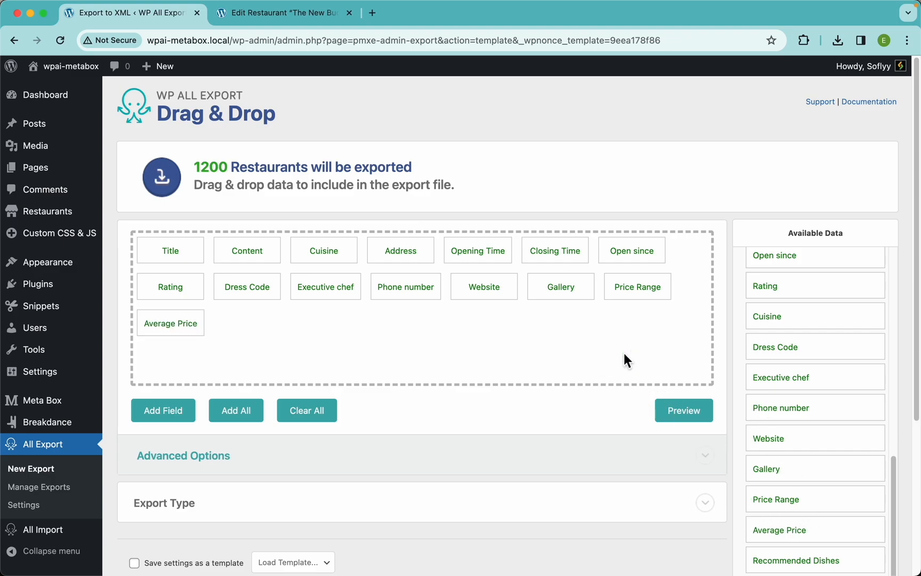
click(690, 412)
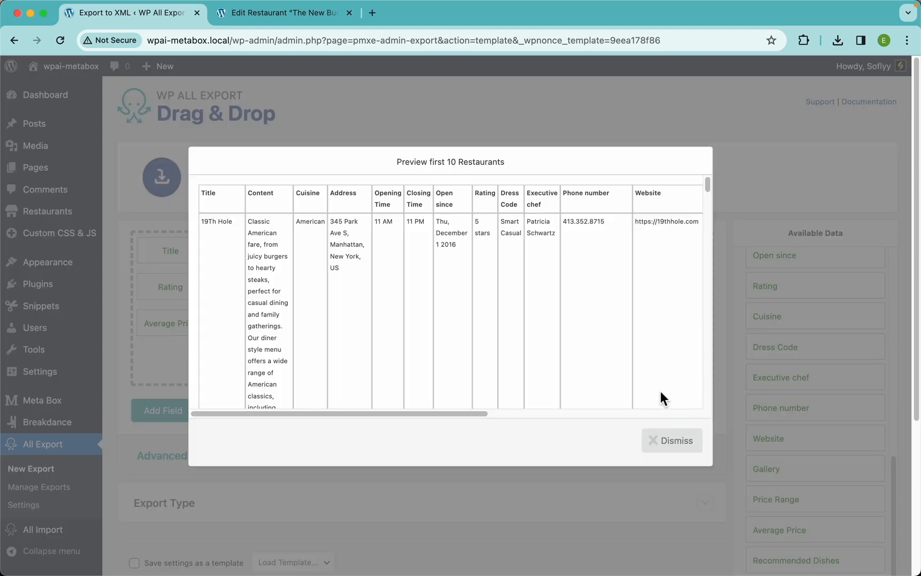
scroll(632, 330, right, 5)
scroll(632, 331, right, 4)
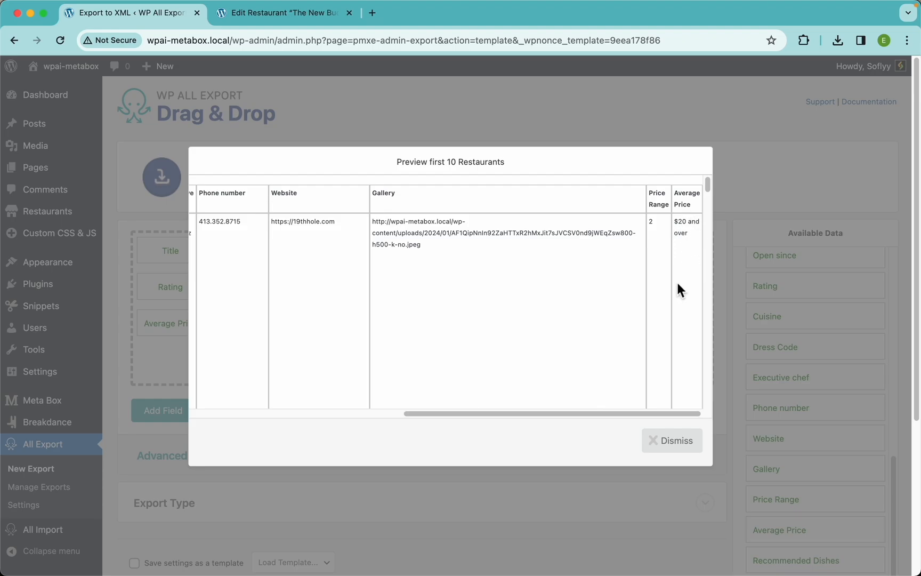
Step: Scroll through the export preview's Price Range and Average Price values for several restaurants, then dismiss it
scroll(677, 288, down, 5)
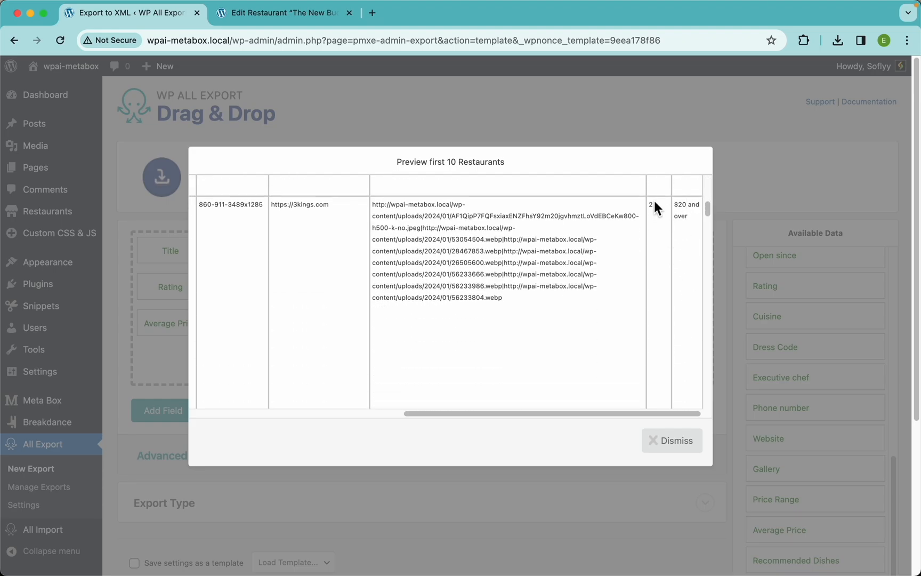
scroll(663, 305, down, 5)
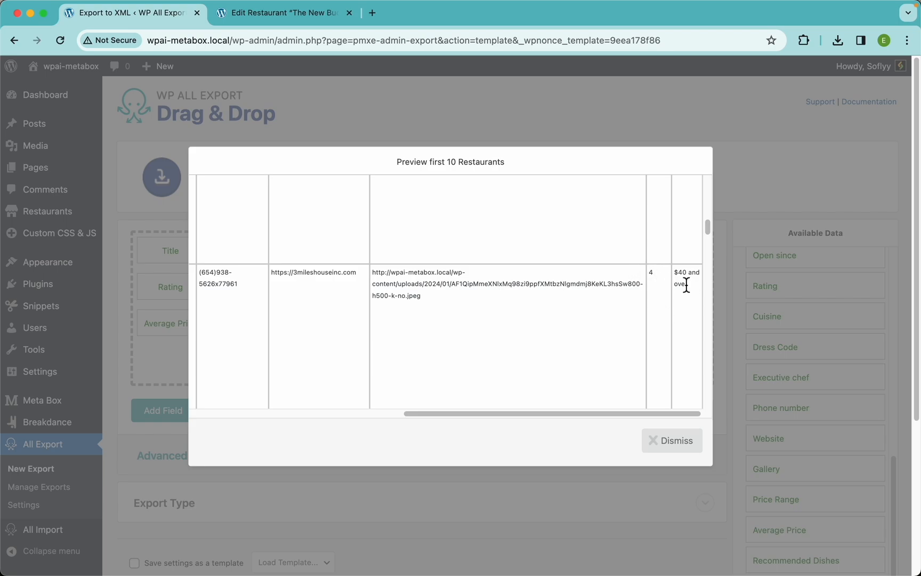
scroll(665, 319, down, 5)
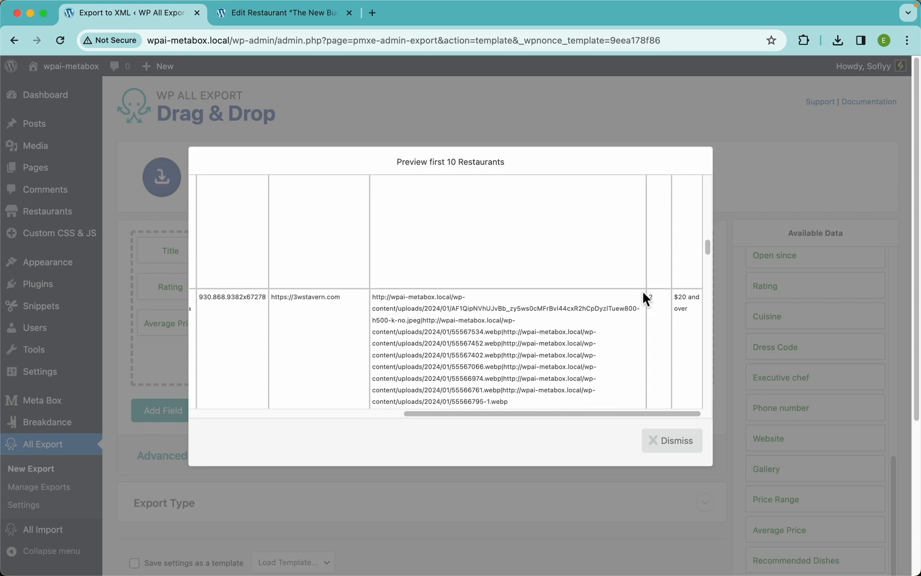
scroll(667, 344, down, 5)
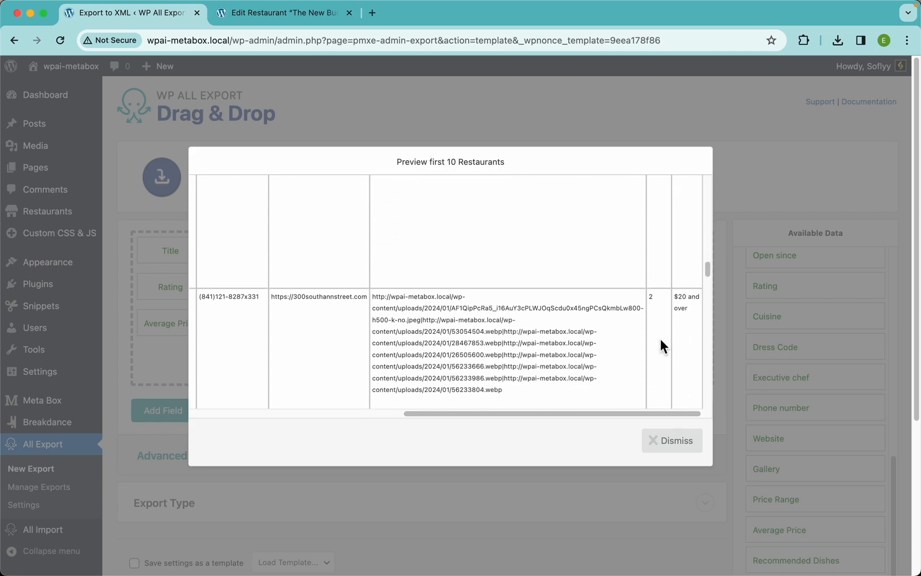
scroll(694, 307, down, 5)
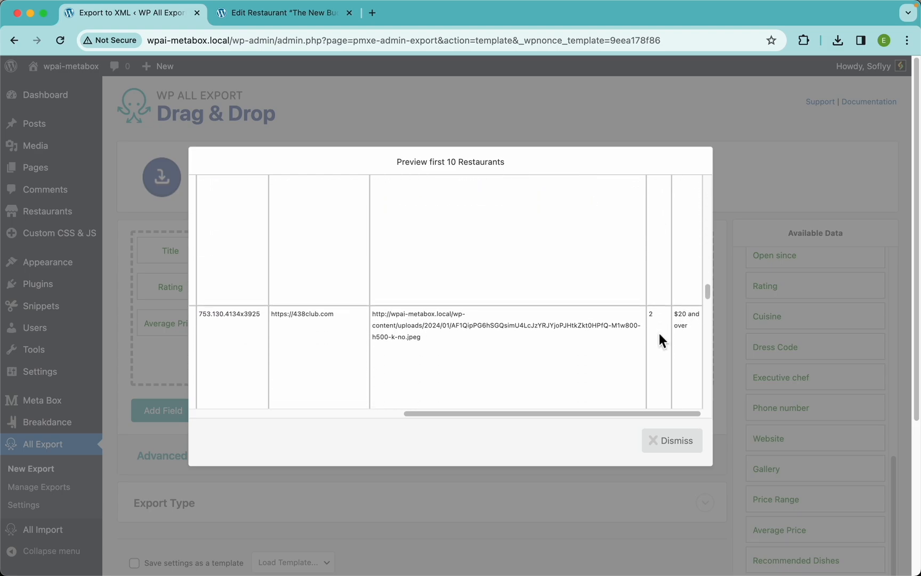
scroll(660, 336, down, 5)
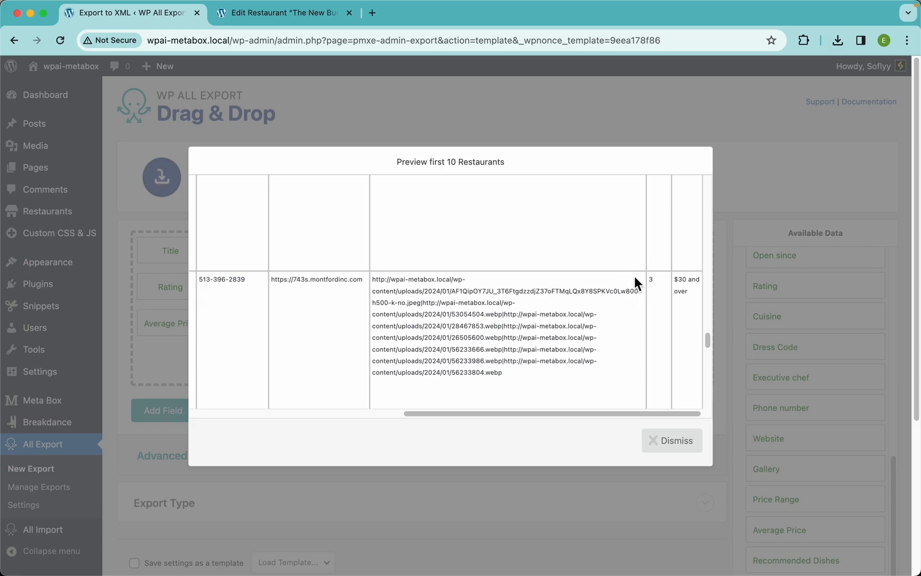
click(662, 443)
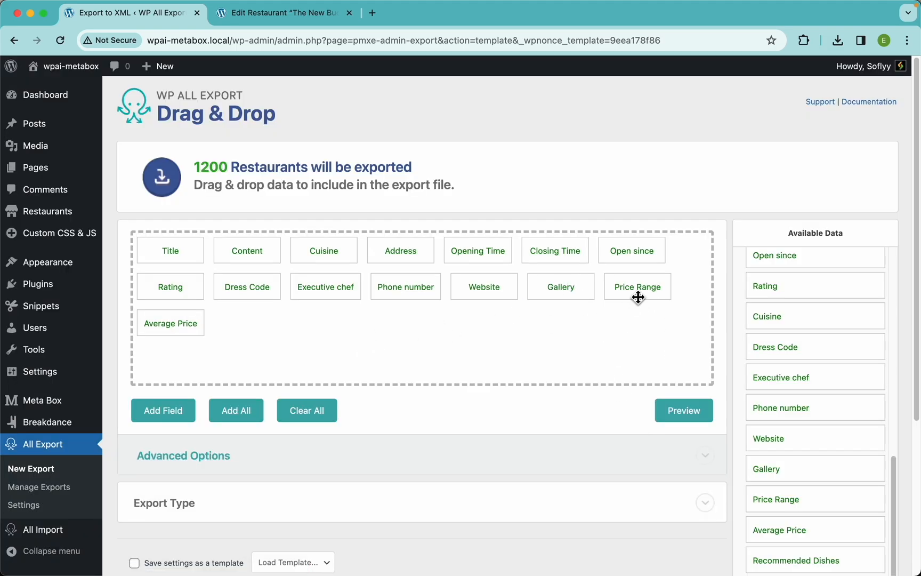
Step: Remove the Price Range column from the export and add the Recommended Dishes field
drag(638, 292, 590, 190)
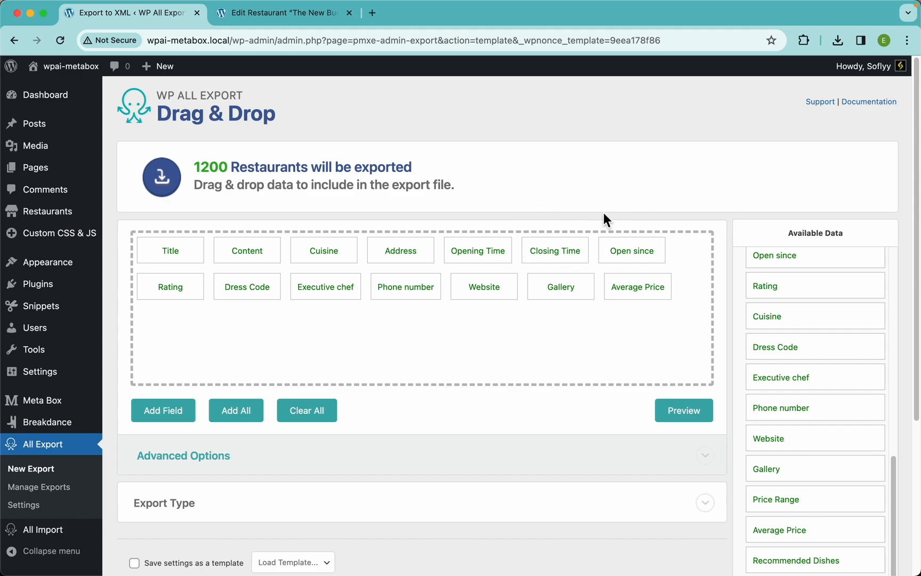
scroll(827, 474, down, 1)
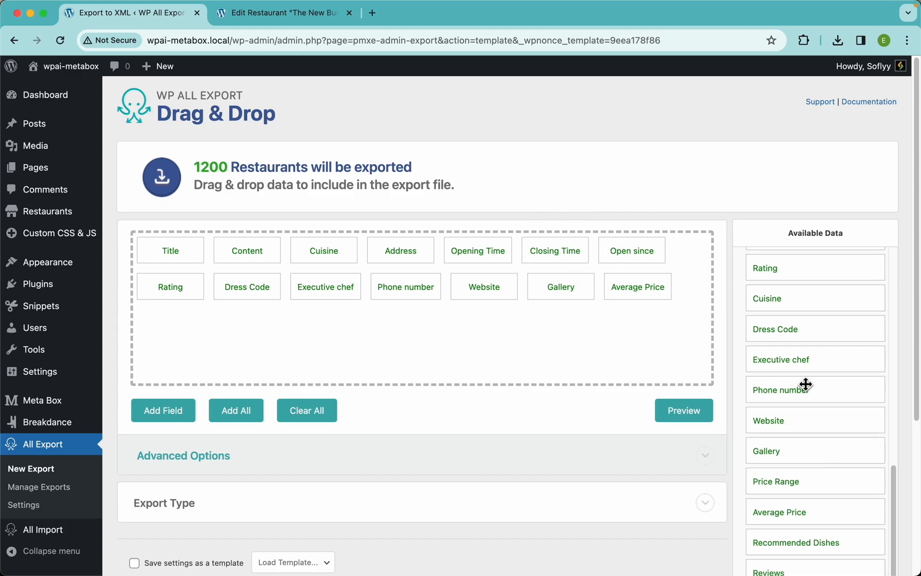
scroll(805, 384, down, 2)
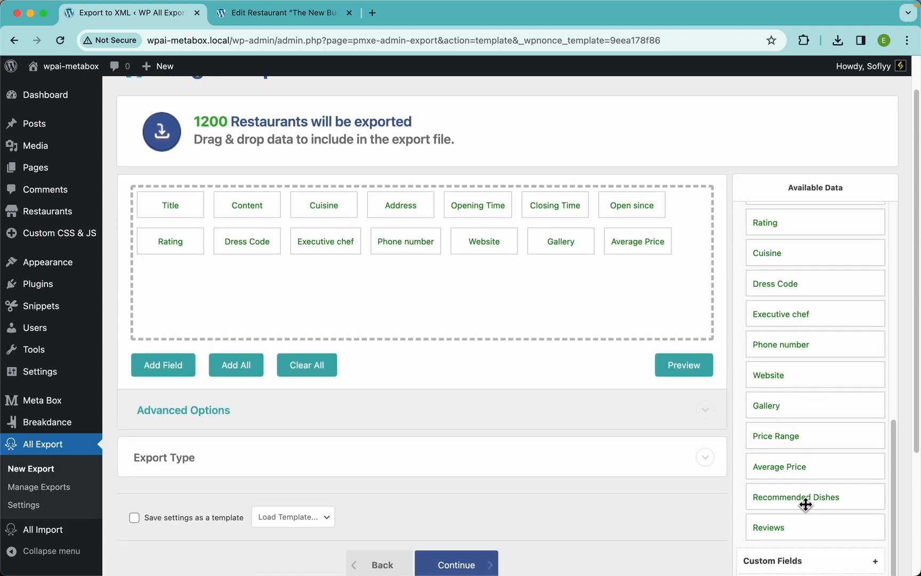
drag(806, 503, 584, 320)
Step: Preview the export and examine the Recommended Dishes name, description and price columns
click(702, 369)
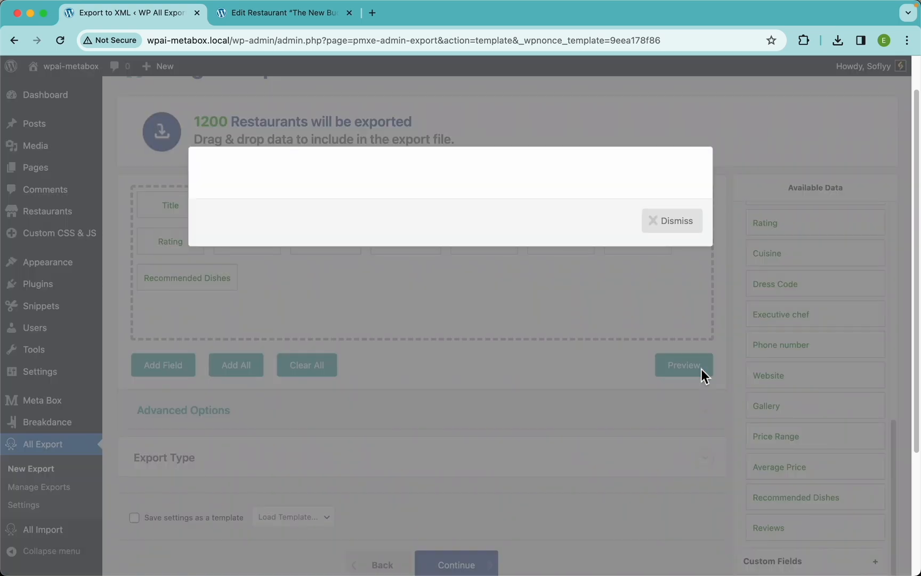
scroll(634, 282, right, 10)
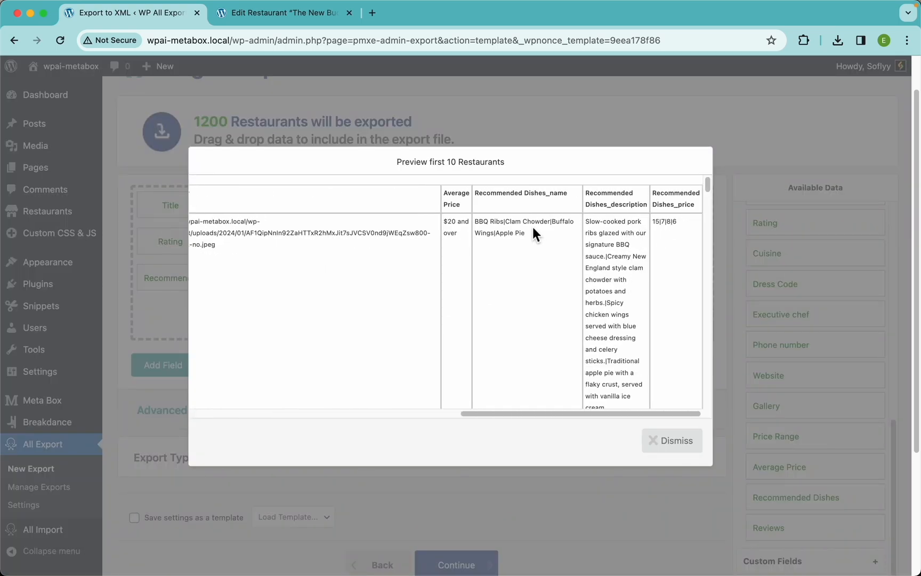
scroll(533, 227, up, 5)
scroll(533, 227, up, 3)
scroll(532, 227, right, 4)
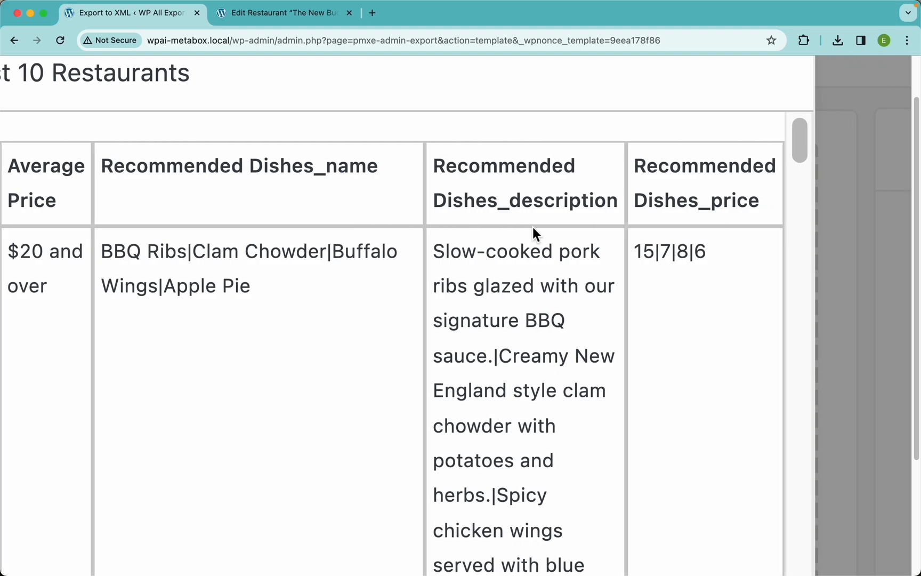
scroll(533, 227, right, 1)
drag(174, 255, 86, 255)
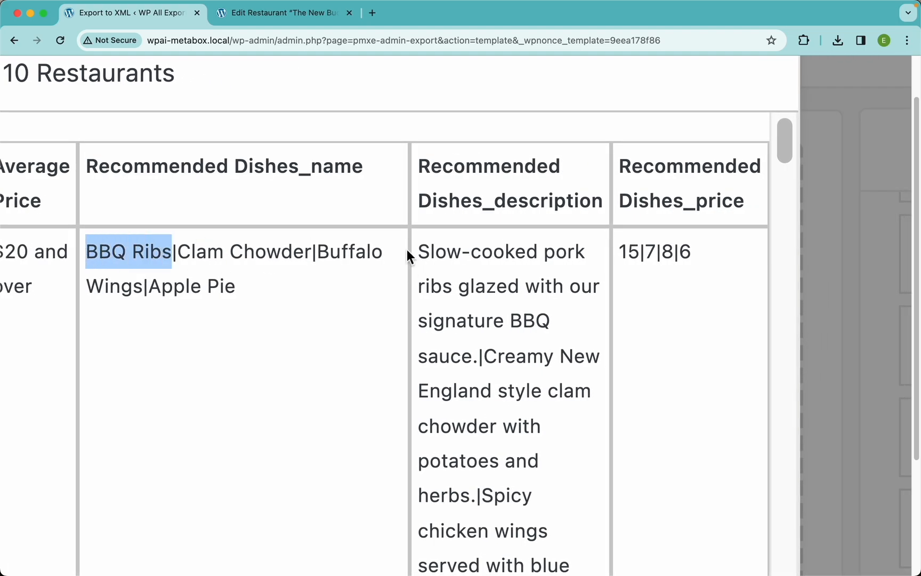
drag(423, 250, 476, 358)
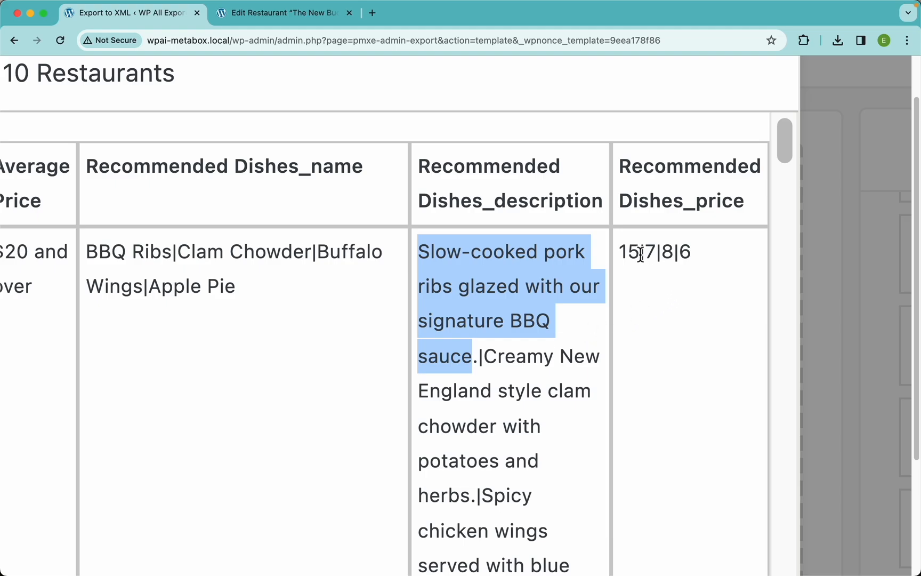
drag(641, 253, 625, 253)
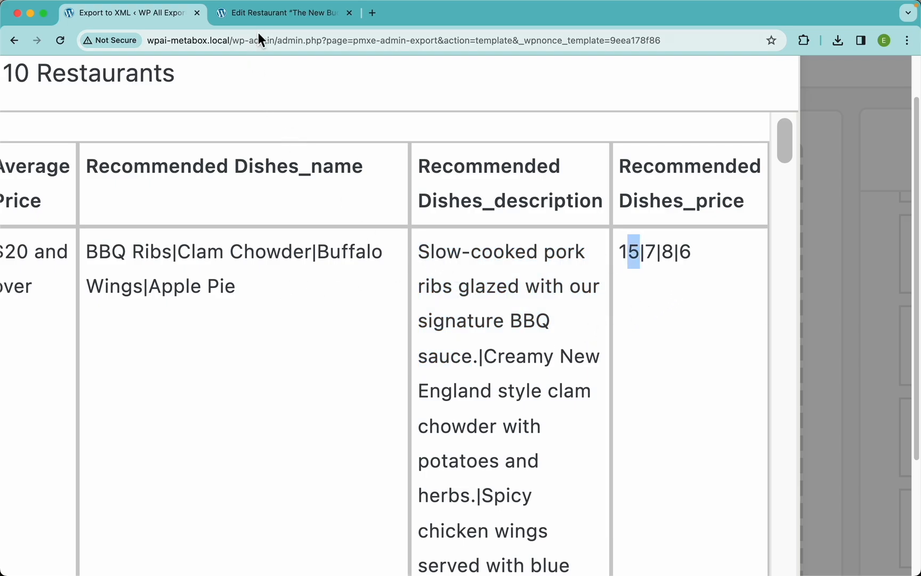
Step: Switch to the restaurant tab to review its Recommended Dishes entries, then return to the export tab
click(276, 13)
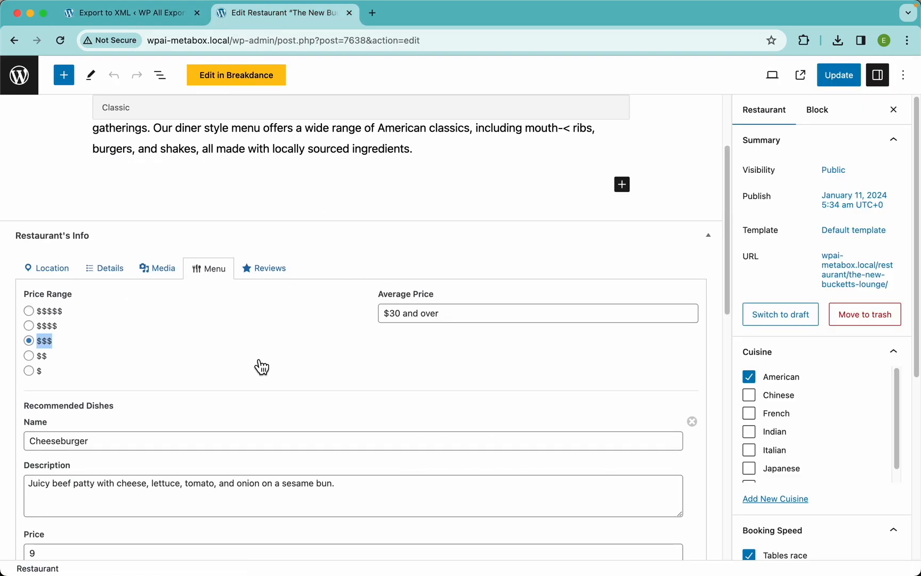
scroll(261, 367, down, 3)
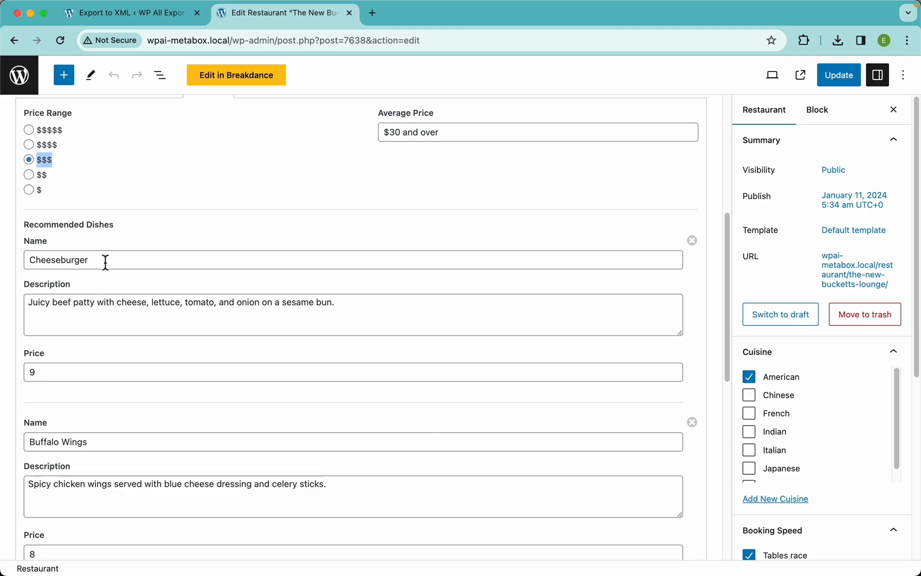
scroll(144, 334, down, 10)
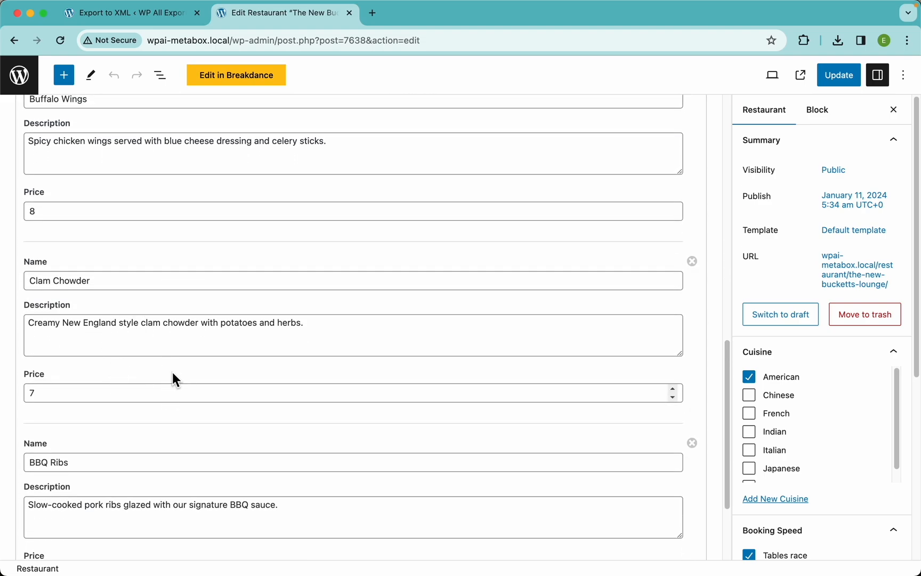
click(149, 14)
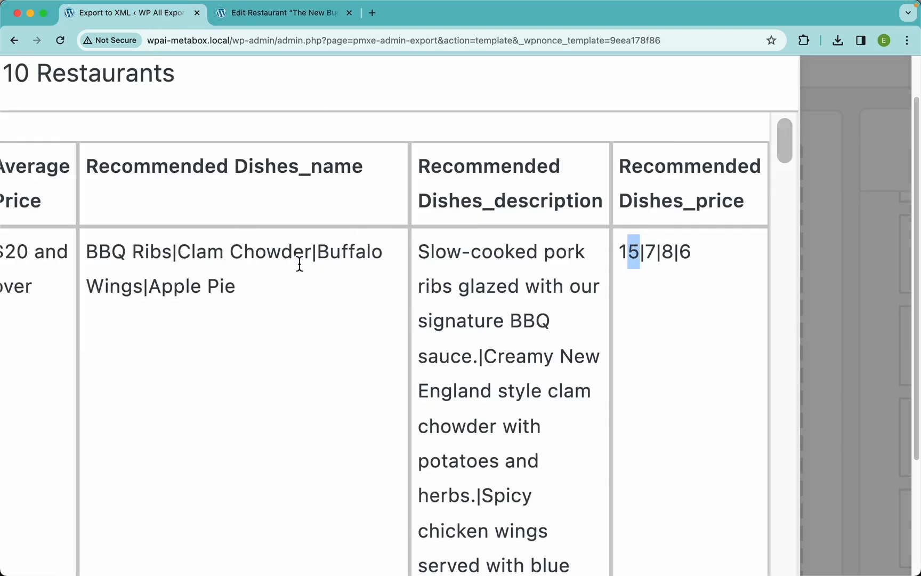
Step: Match each dish name in the preview with its description and price, then close the preview
drag(178, 256, 302, 265)
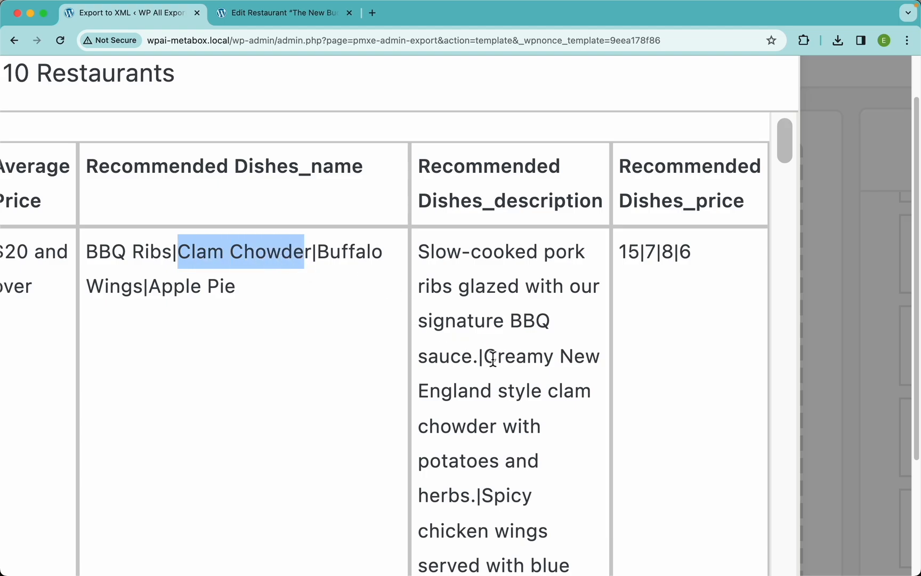
drag(484, 356, 476, 496)
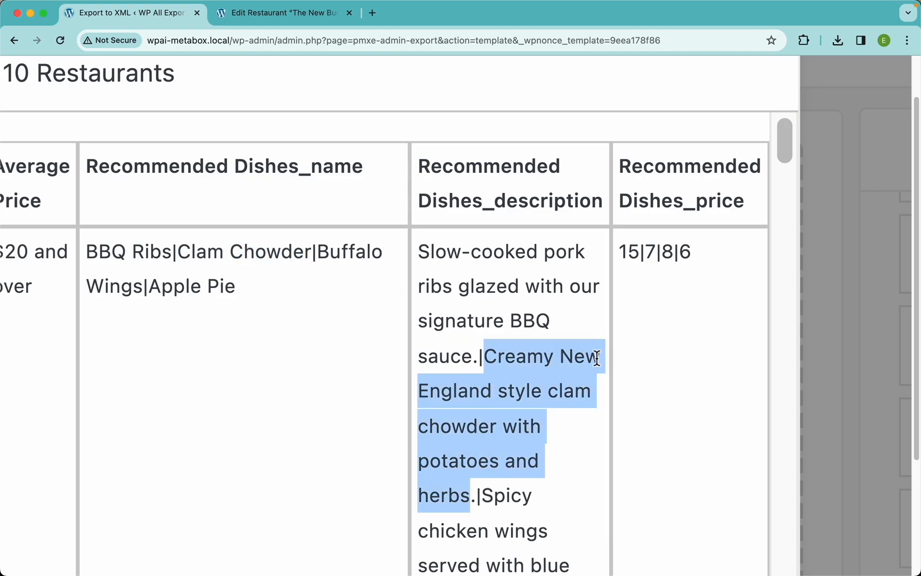
click(655, 255)
double_click(655, 254)
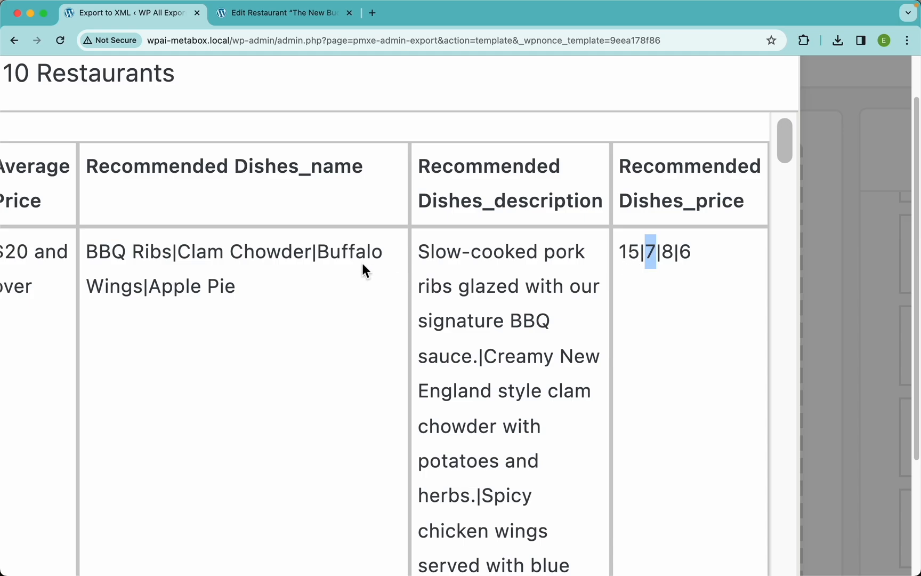
click(314, 258)
drag(315, 257, 142, 287)
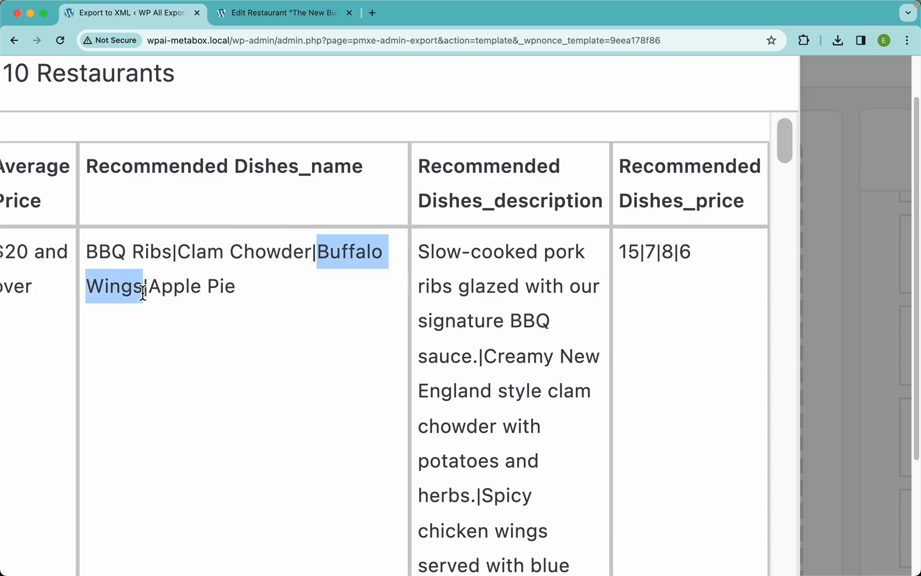
scroll(485, 370, down, 3)
drag(484, 382, 478, 560)
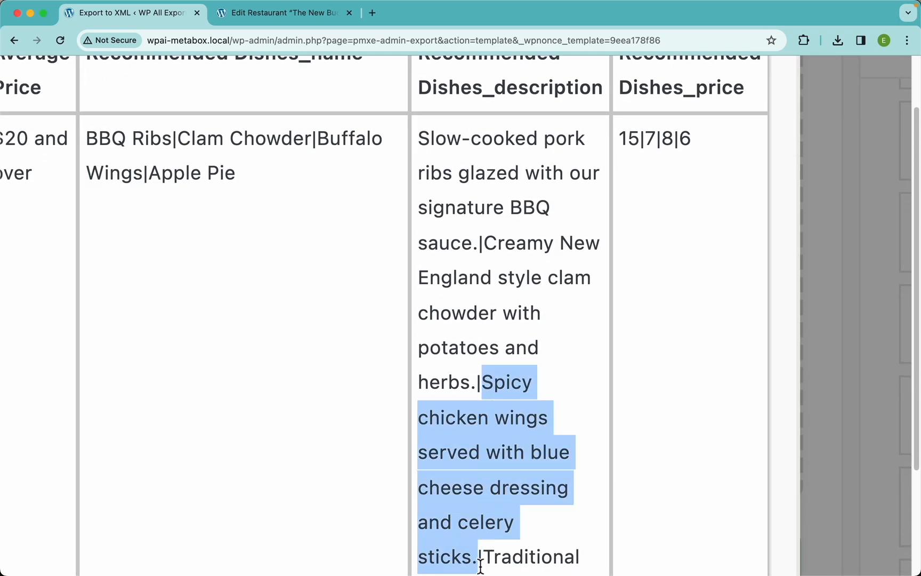
double_click(669, 140)
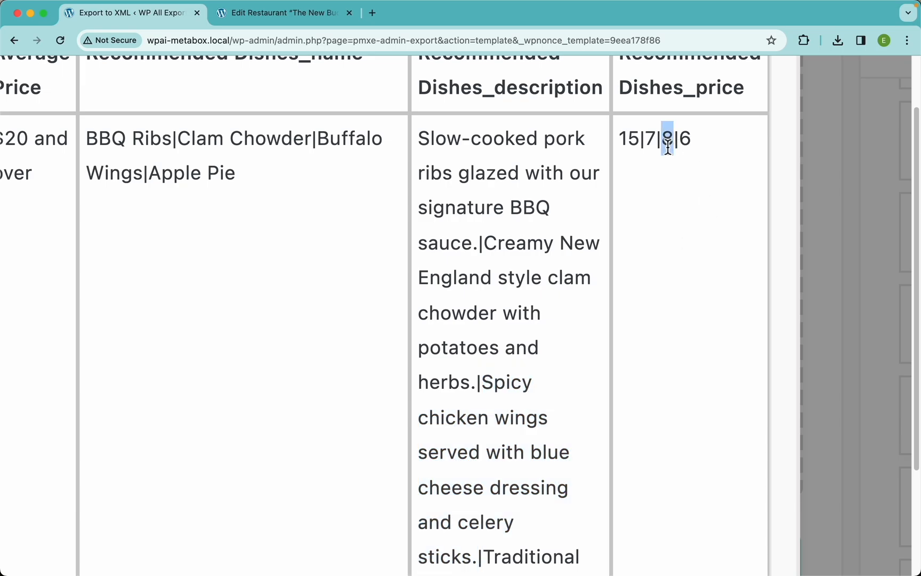
click(682, 230)
key(super+0)
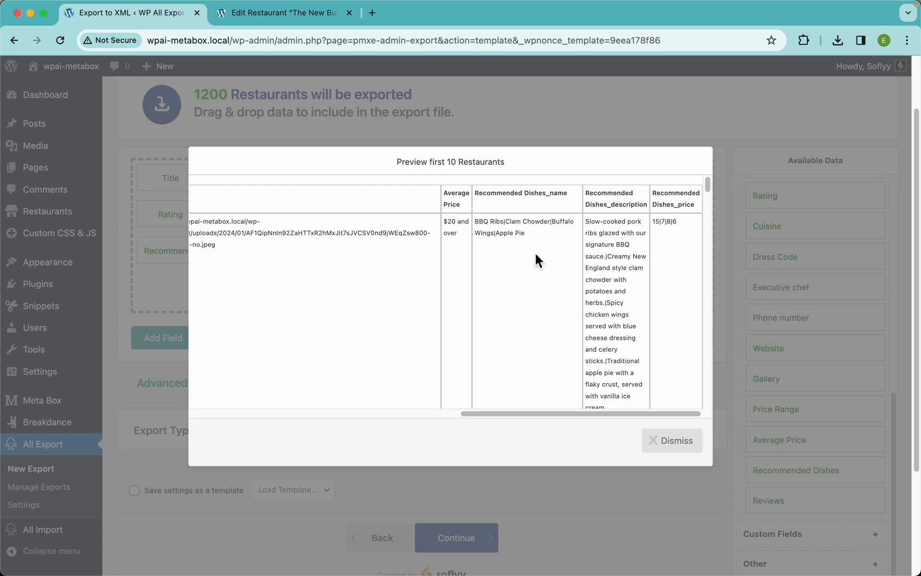
click(676, 444)
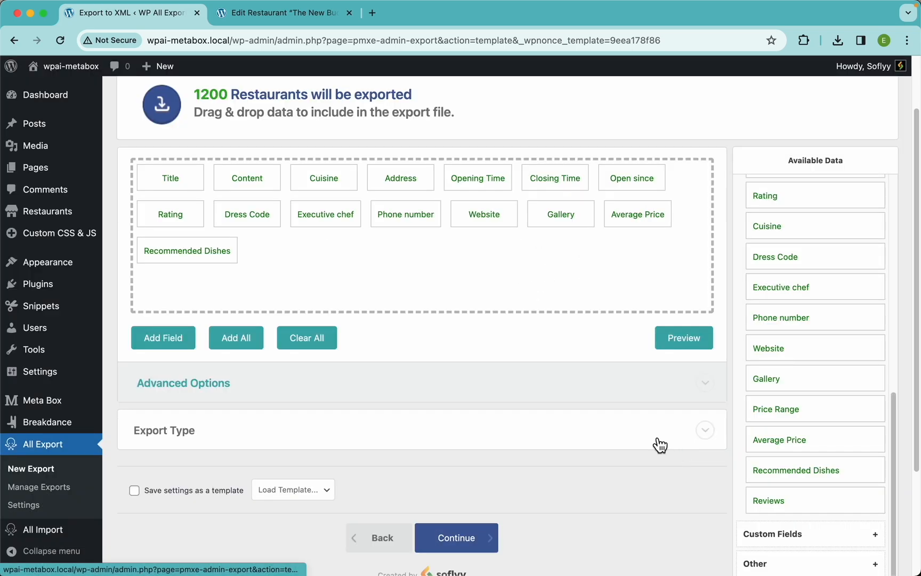
Step: Set the Recommended Dishes field to display each repeater row in its own CSV line and save it
click(214, 259)
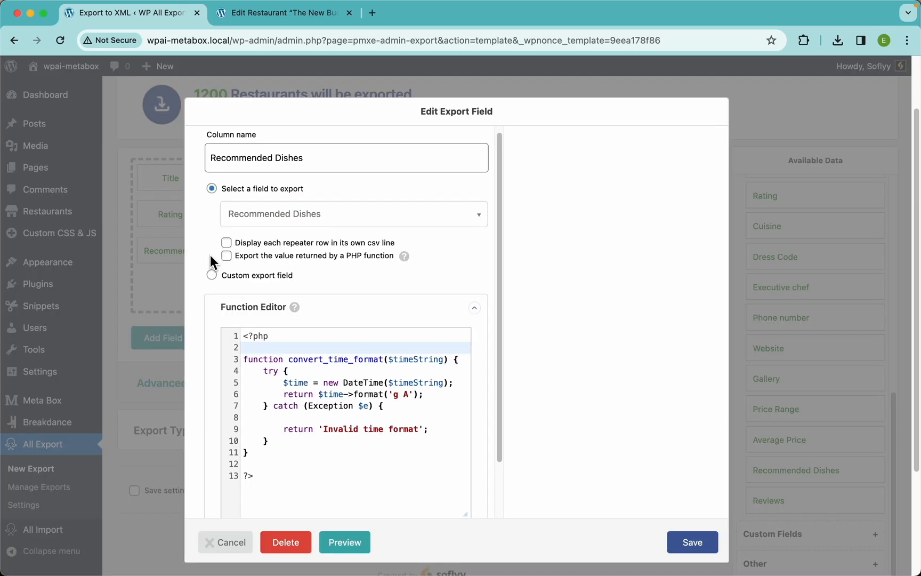
click(288, 245)
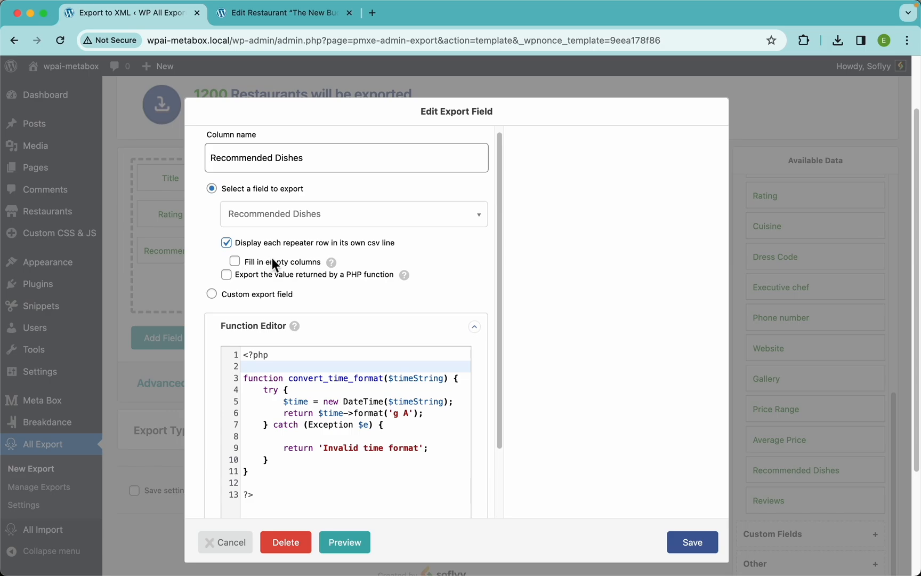
click(691, 544)
Step: Preview the export and scroll through the separate Recommended Dishes rows
click(680, 340)
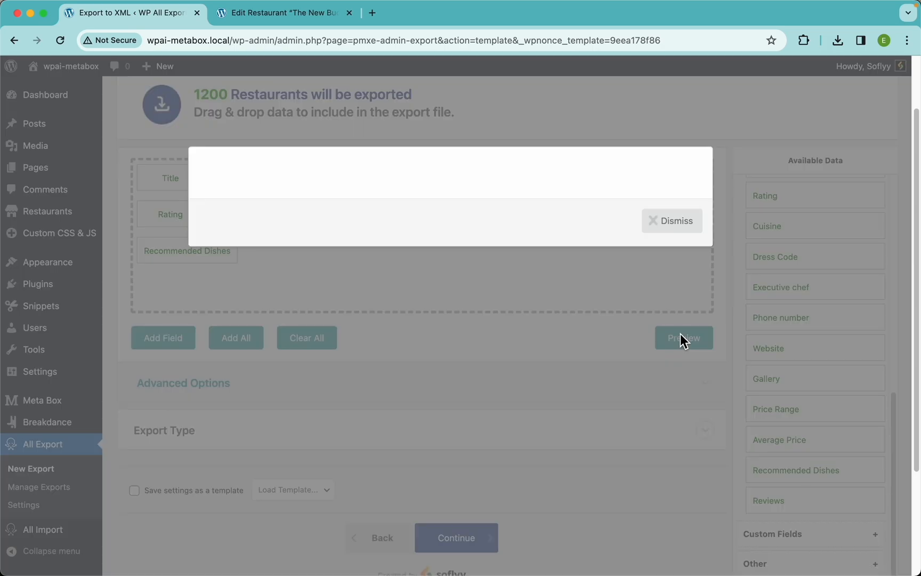
scroll(419, 322, right, 10)
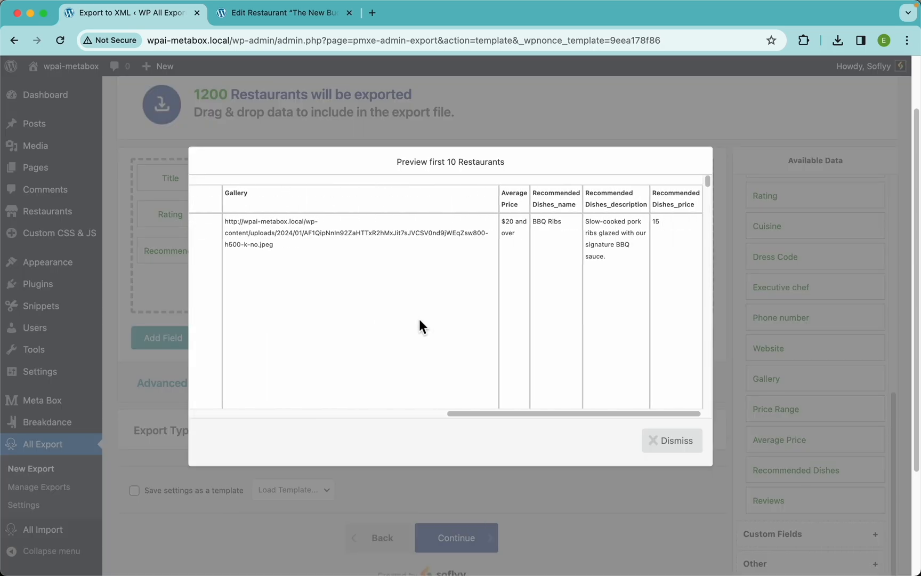
scroll(565, 250, down, 5)
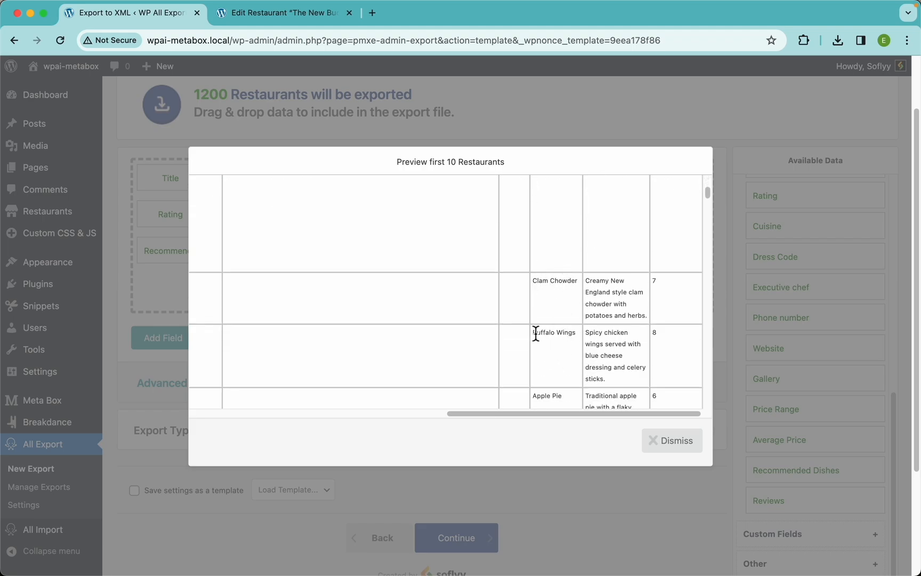
scroll(536, 333, down, 3)
scroll(556, 295, up, 3)
scroll(477, 277, left, 10)
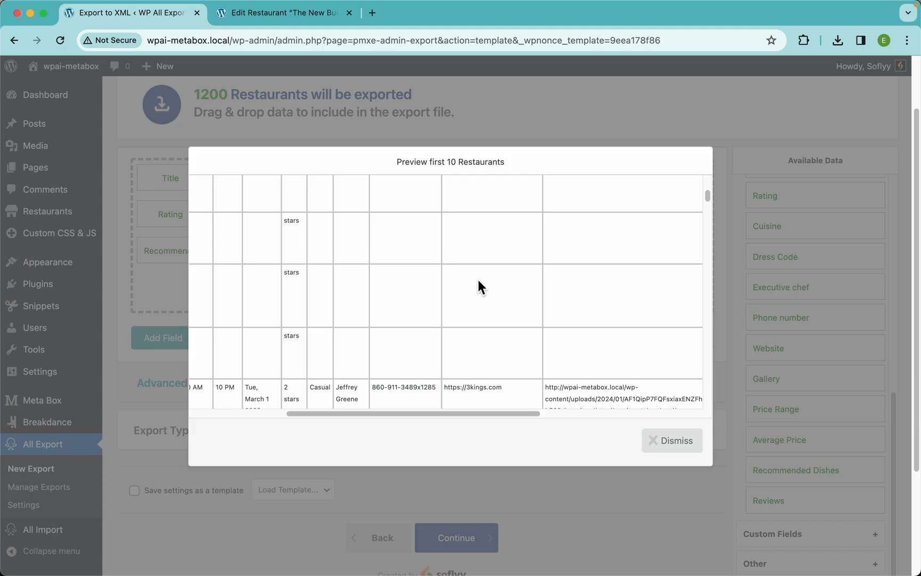
scroll(389, 303, up, 1)
scroll(389, 303, down, 5)
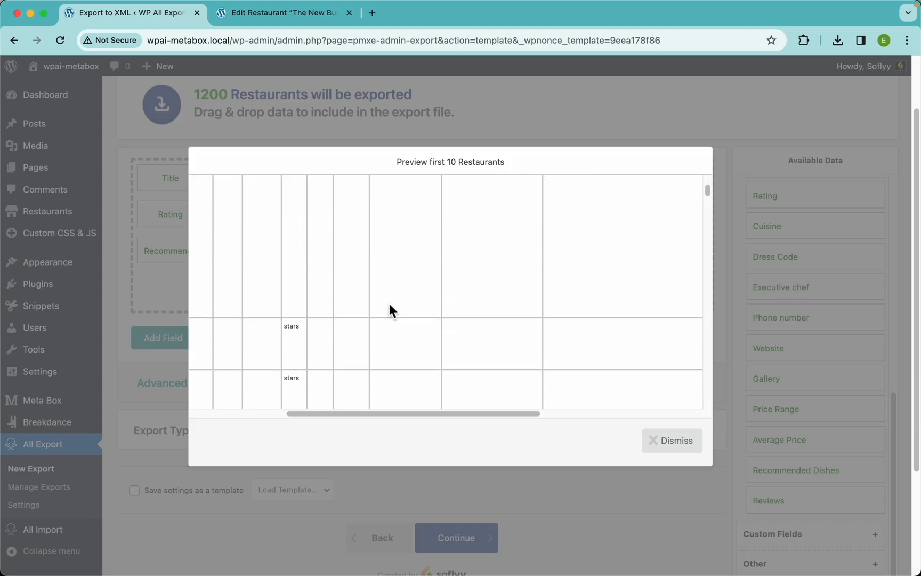
Step: Close the preview, then enable Fill in empty columns for the Recommended Dishes field and save it
scroll(374, 301, left, 5)
scroll(358, 308, up, 10)
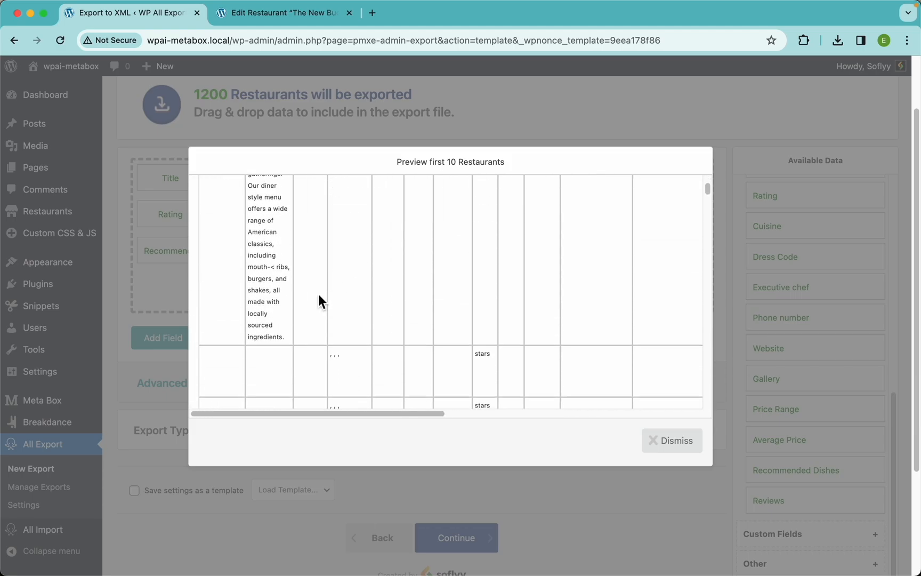
click(675, 442)
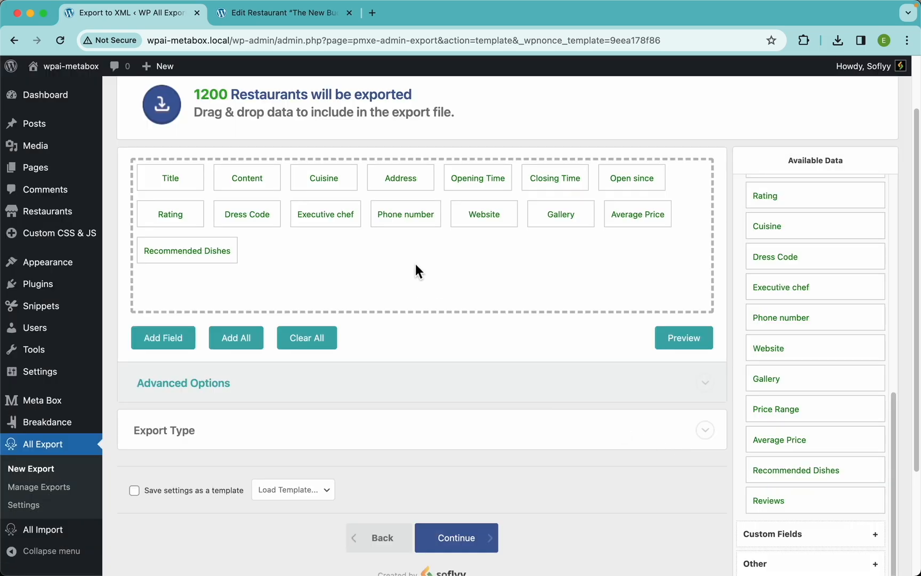
click(214, 251)
click(234, 262)
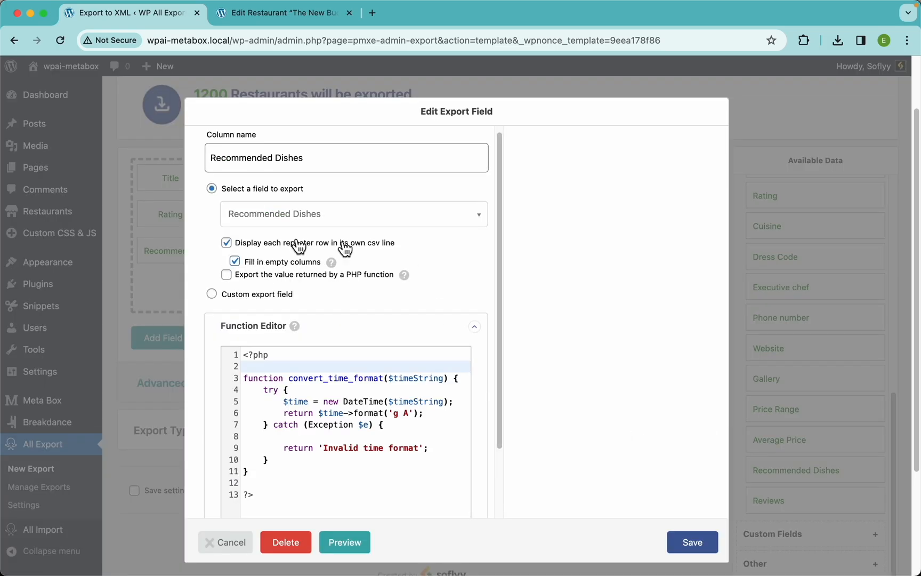
click(692, 542)
Step: Preview the export and scroll through the filled-in Recommended Dishes rows, then close the preview
click(680, 338)
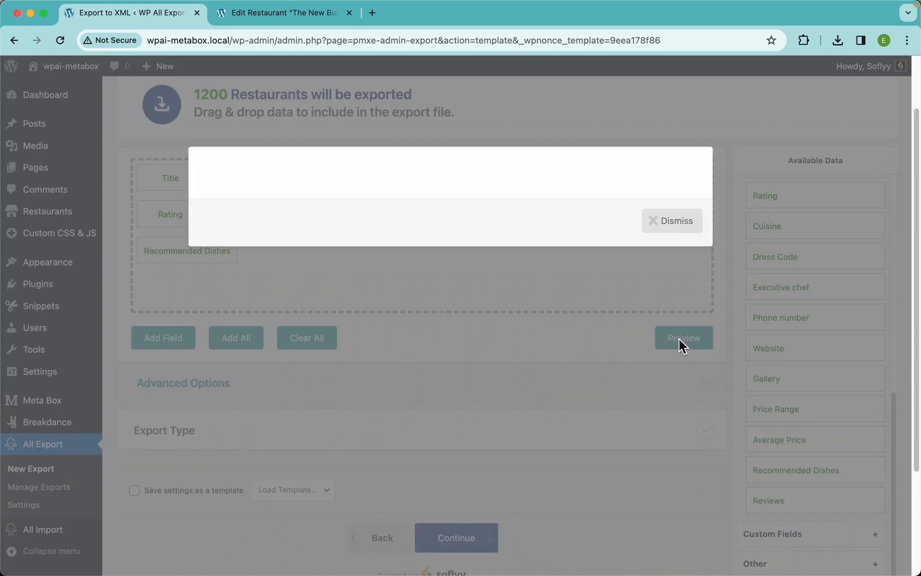
scroll(384, 341, down, 5)
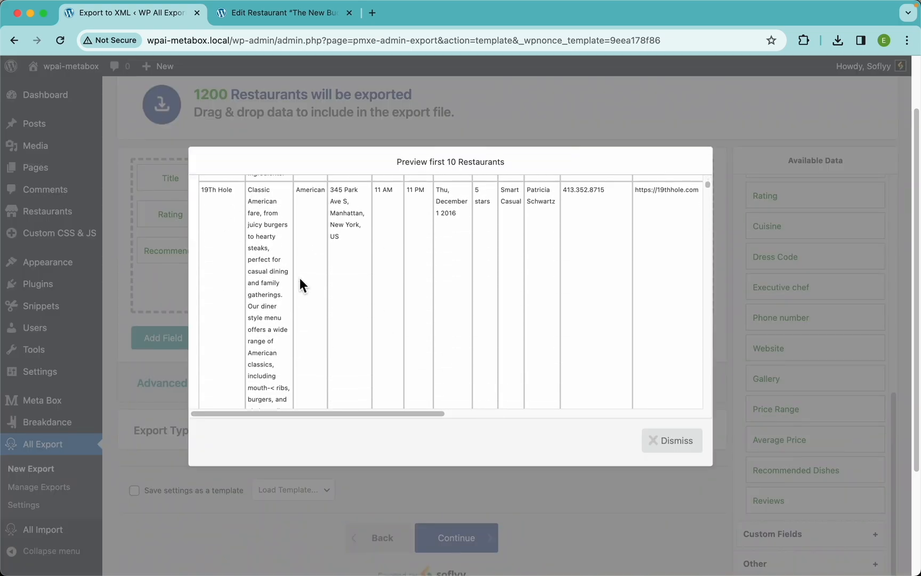
scroll(475, 220, right, 10)
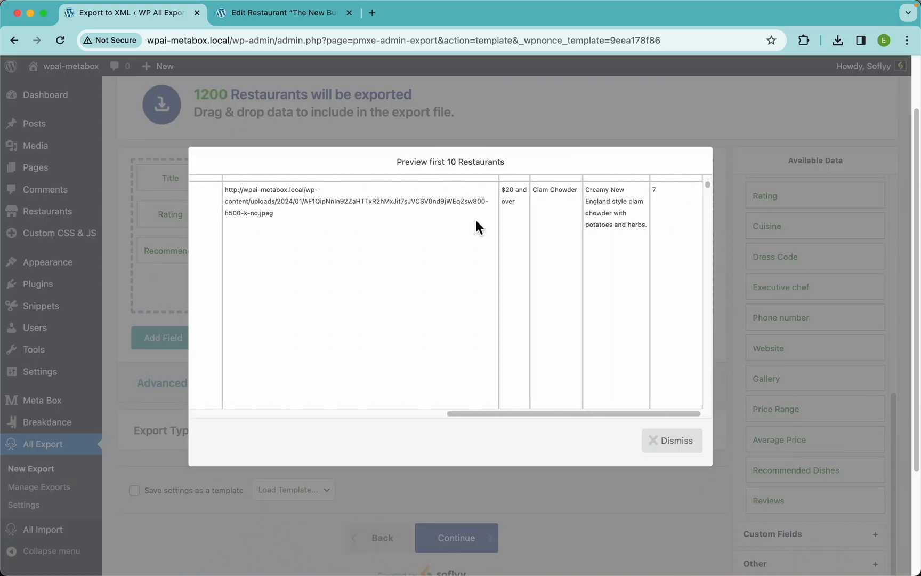
scroll(606, 235, up, 2)
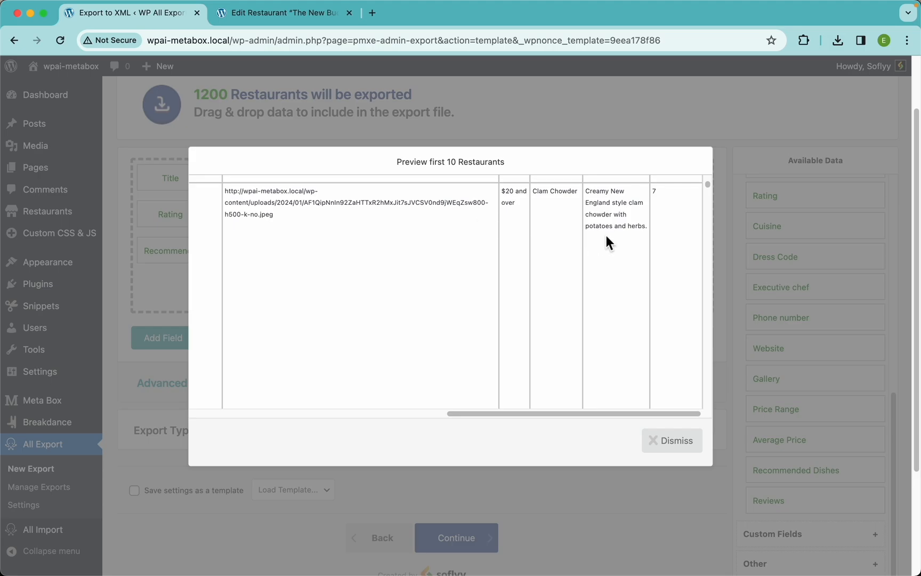
click(673, 441)
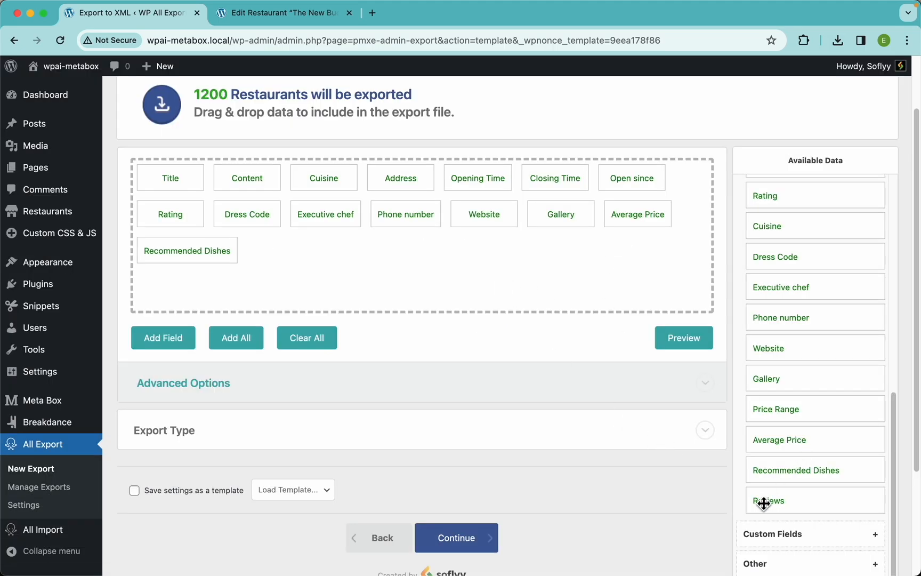
Step: Add the Reviews field to the export columns and preview its columns
drag(763, 501, 338, 235)
click(688, 344)
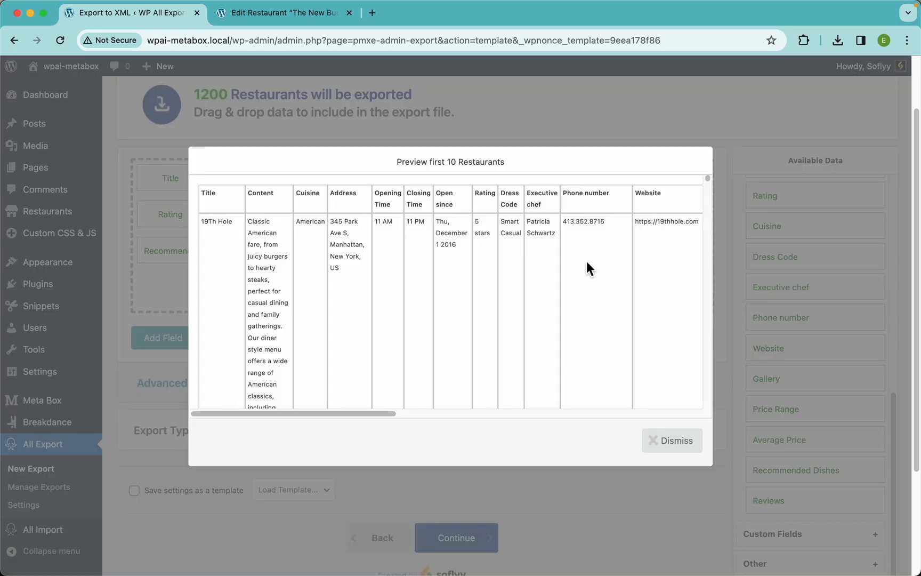
scroll(587, 262, right, 10)
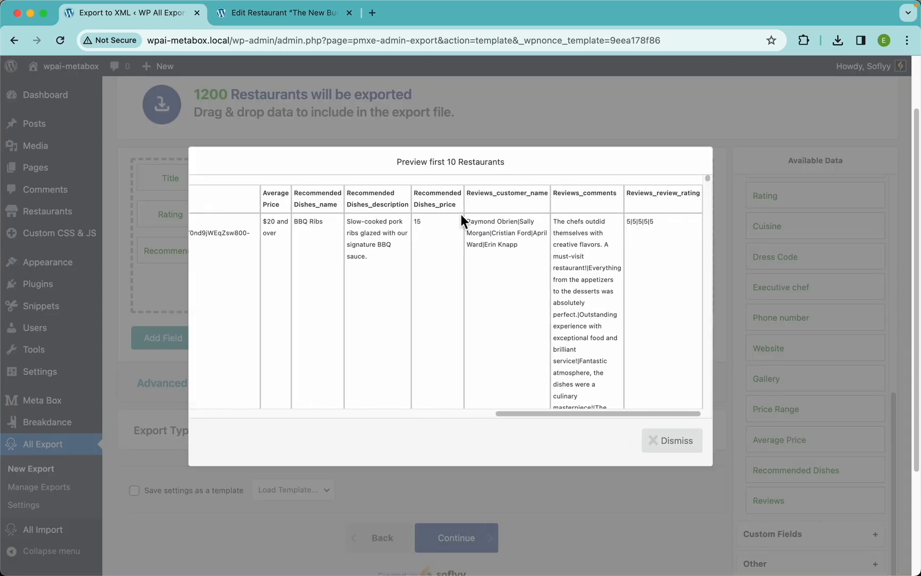
Step: Switch to the restaurant tab to review its Reviews entries, then return to the export tab
click(297, 15)
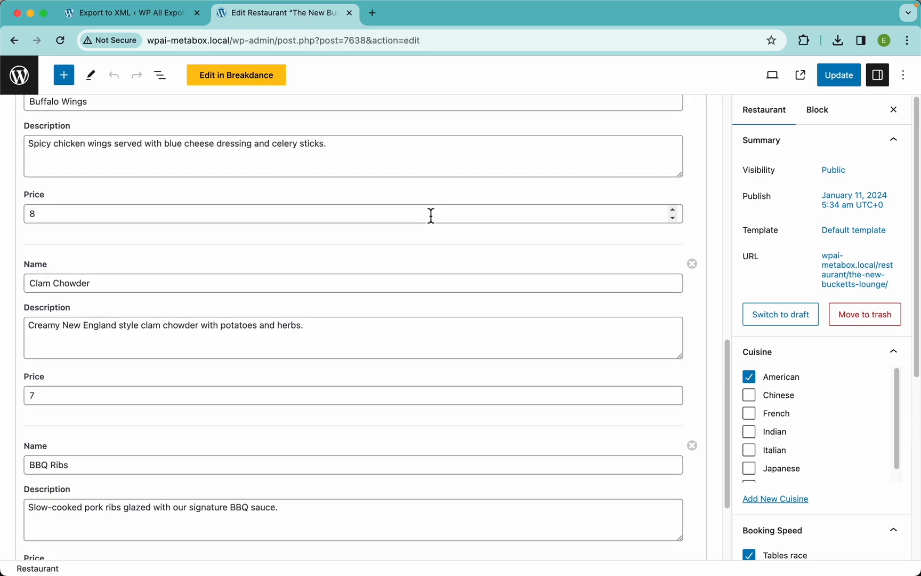
scroll(430, 213, up, 10)
click(264, 241)
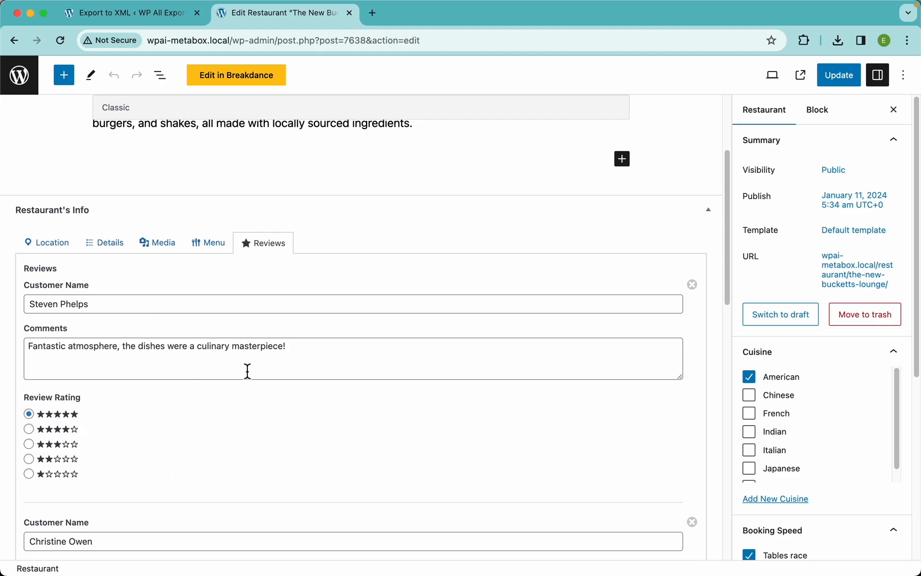
scroll(247, 372, down, 5)
scroll(248, 372, down, 6)
click(80, 501)
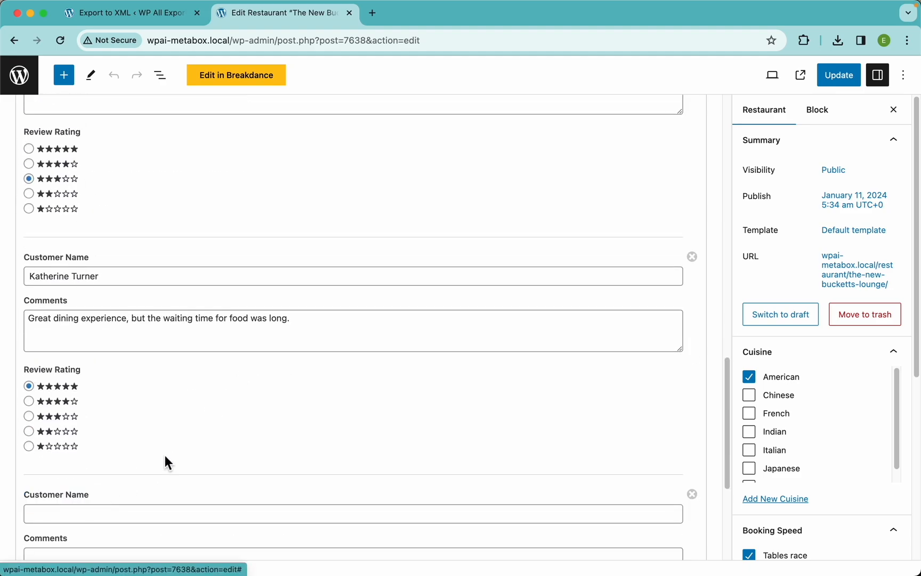
scroll(163, 459, down, 5)
click(65, 501)
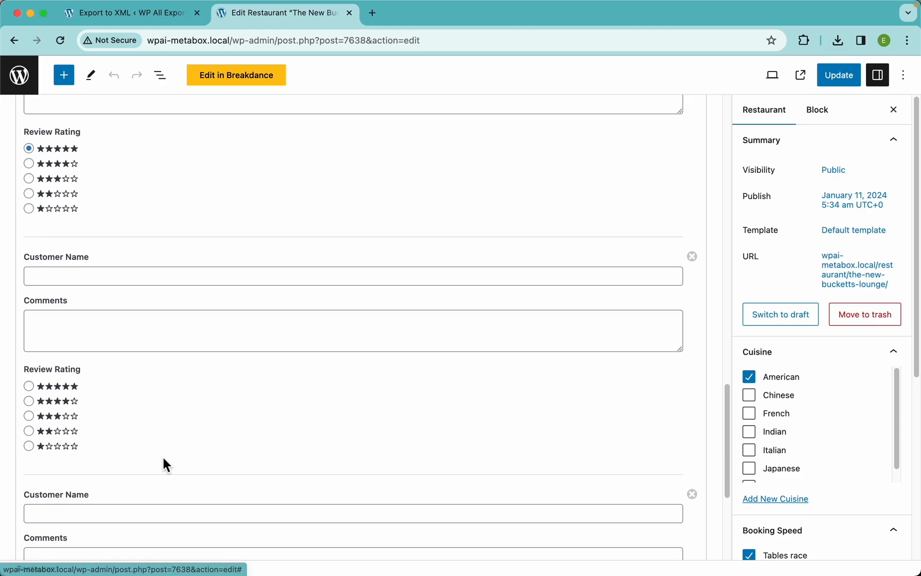
scroll(163, 454, down, 5)
scroll(179, 342, up, 16)
click(159, 13)
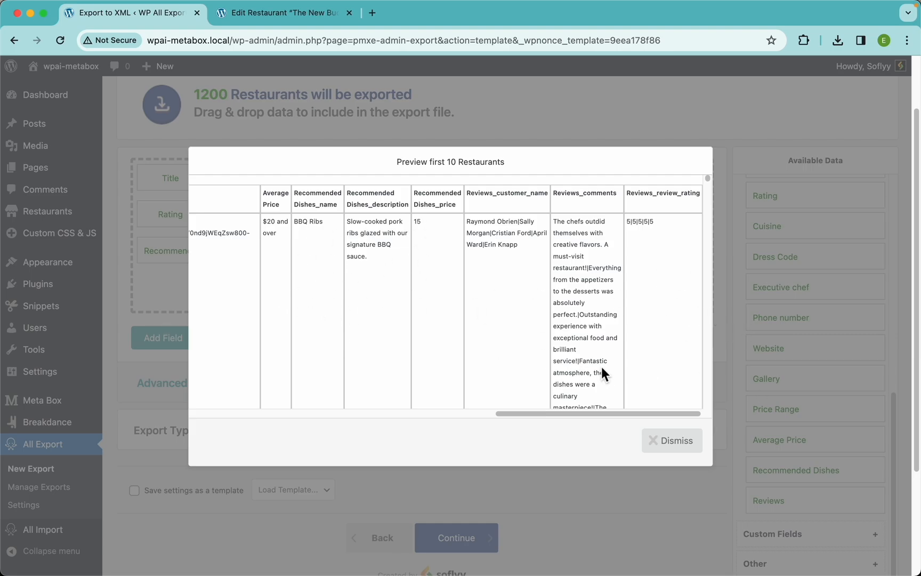
Step: Examine the Reviews customer name, comments and rating columns in the preview, then close it
scroll(529, 243, up, 5)
scroll(529, 243, up, 4)
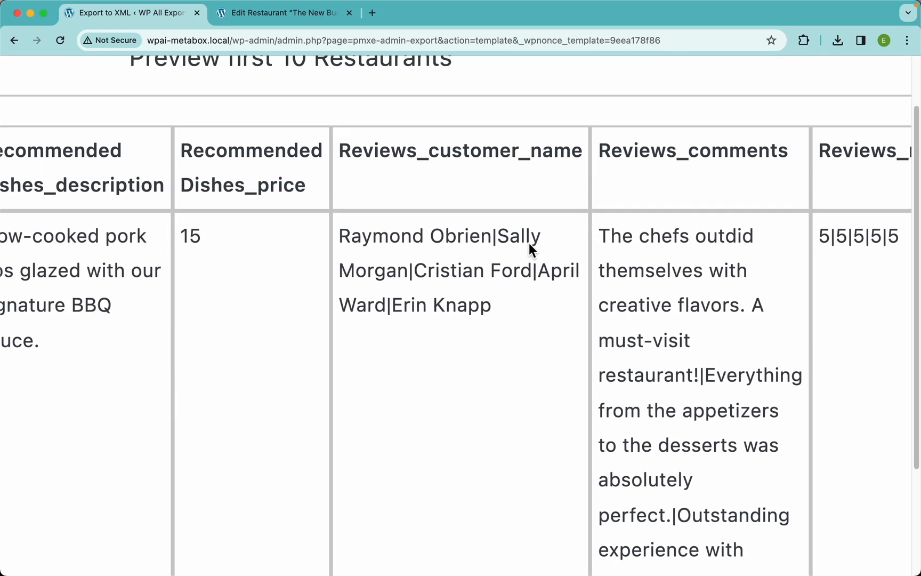
scroll(529, 243, right, 4)
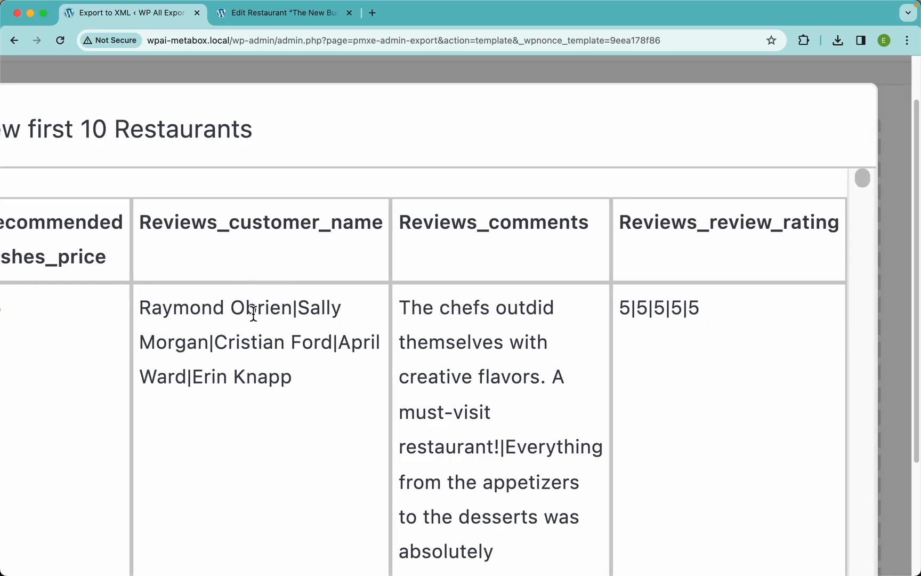
drag(294, 308, 138, 312)
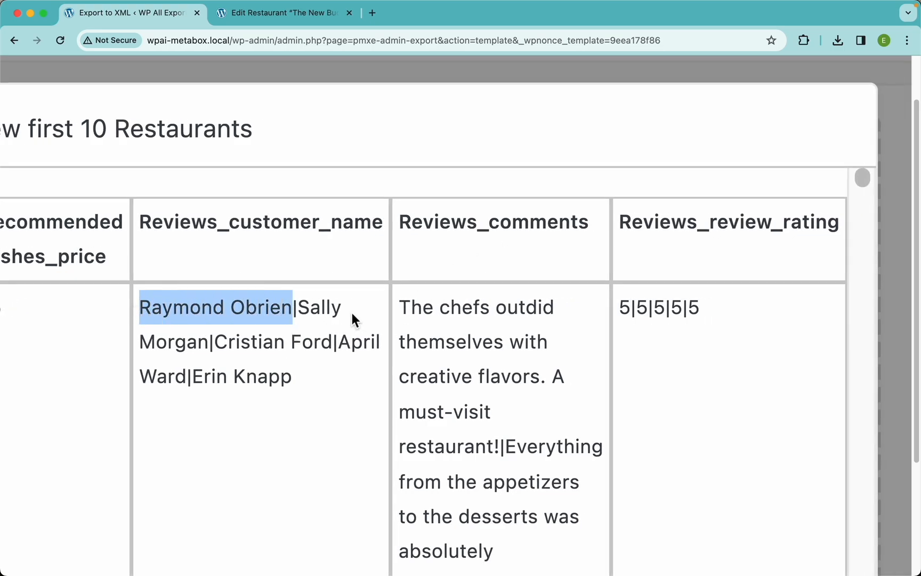
drag(404, 309, 509, 447)
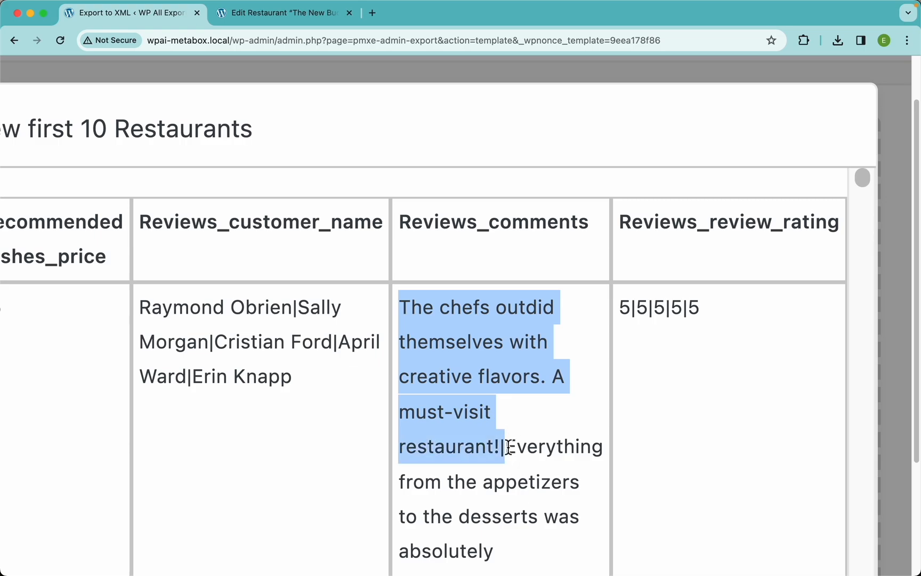
double_click(624, 308)
scroll(675, 390, down, 1)
scroll(674, 390, down, 10)
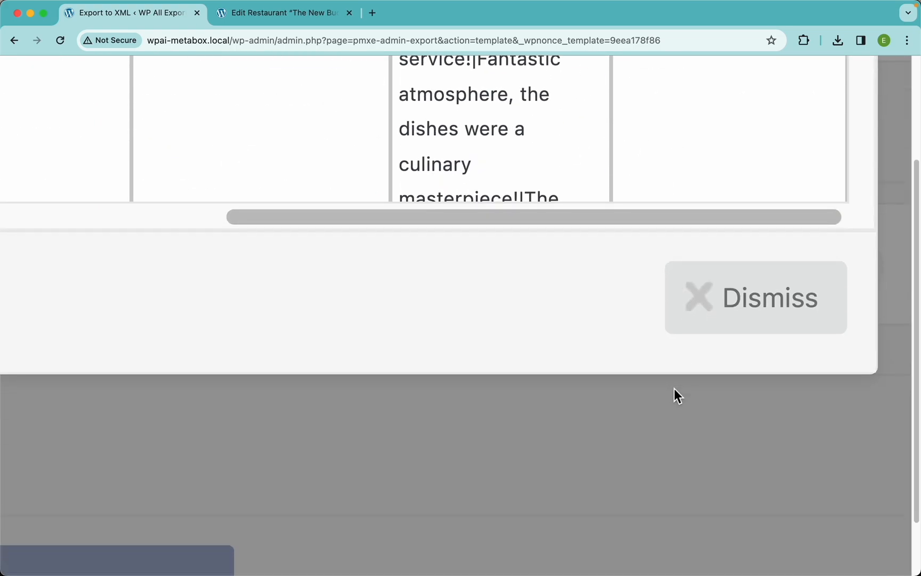
scroll(674, 390, up, 9)
scroll(674, 389, up, 6)
scroll(674, 388, down, 1)
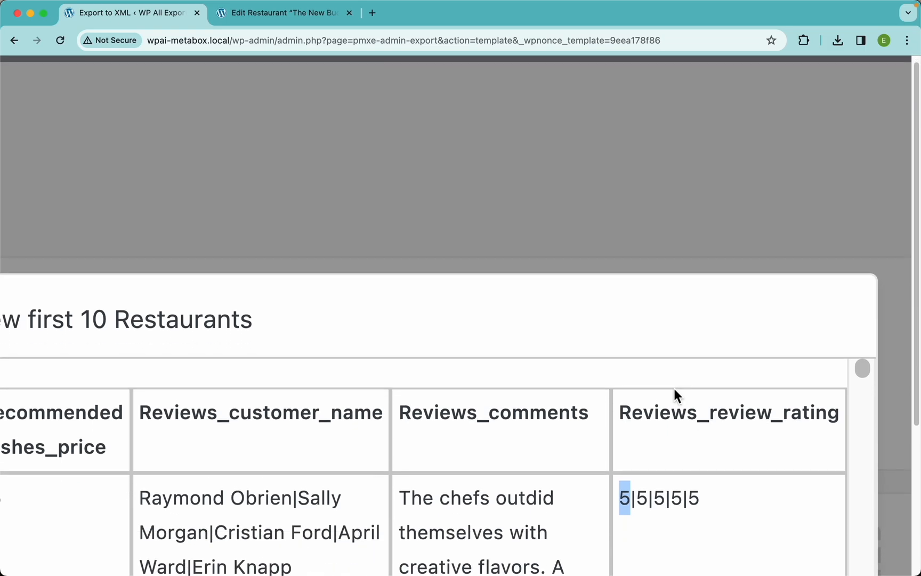
scroll(674, 388, down, 5)
click(680, 443)
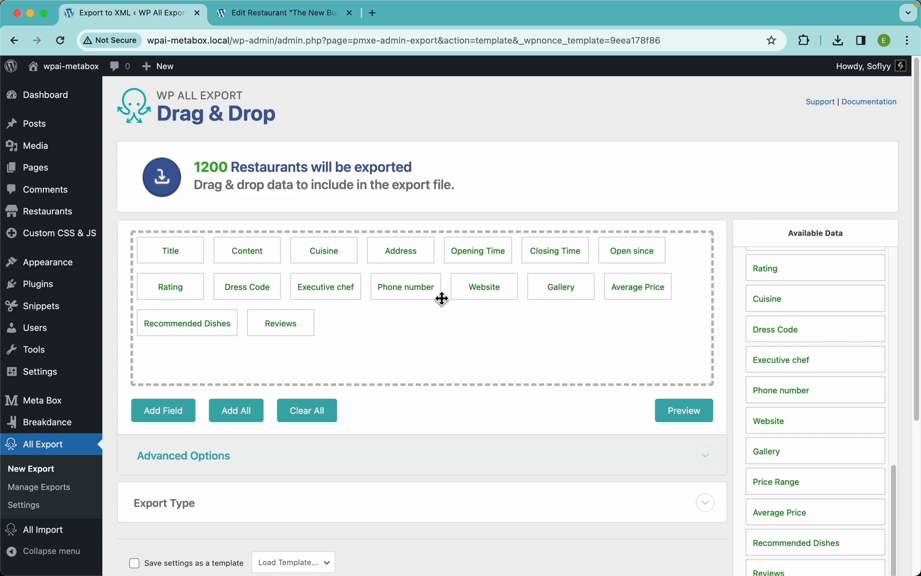
Step: Rename the Title column to Name and save it
click(159, 251)
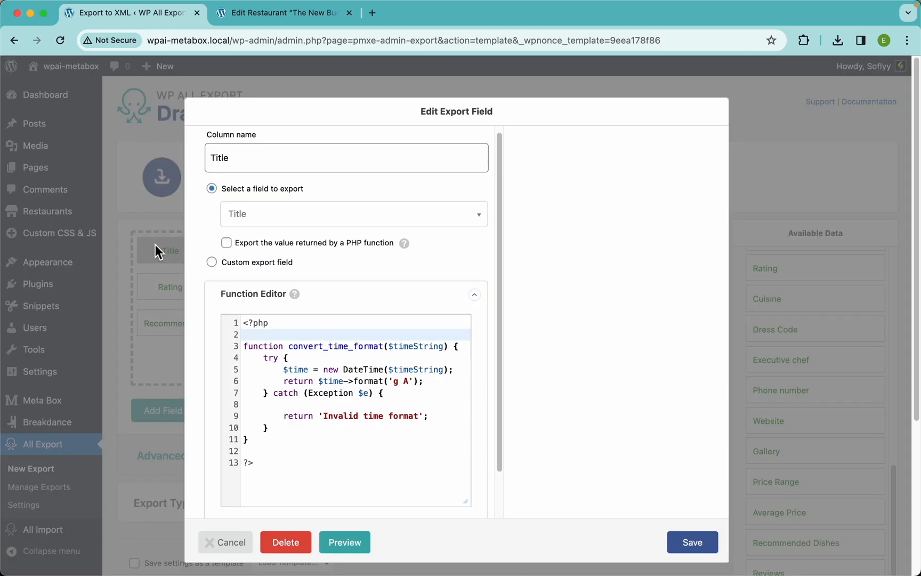
double_click(234, 158)
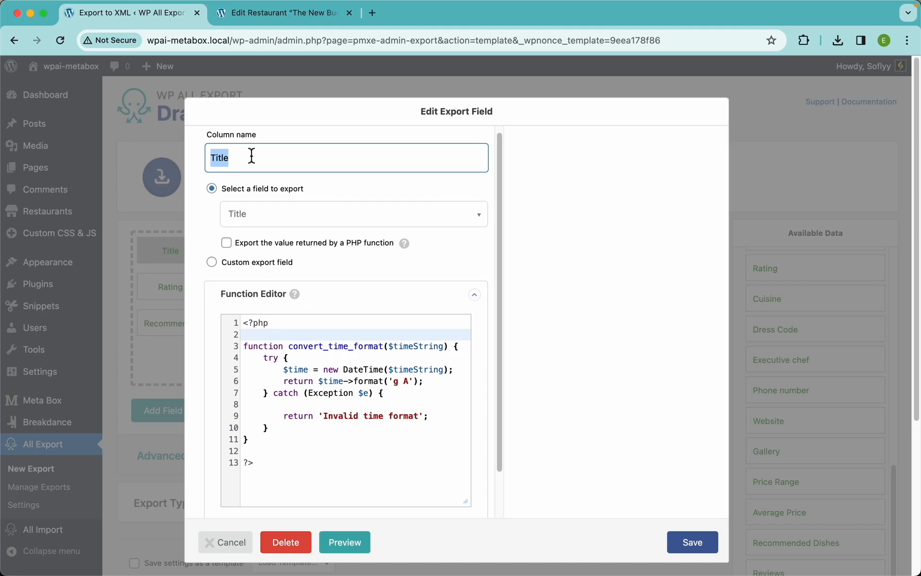
text(Name)
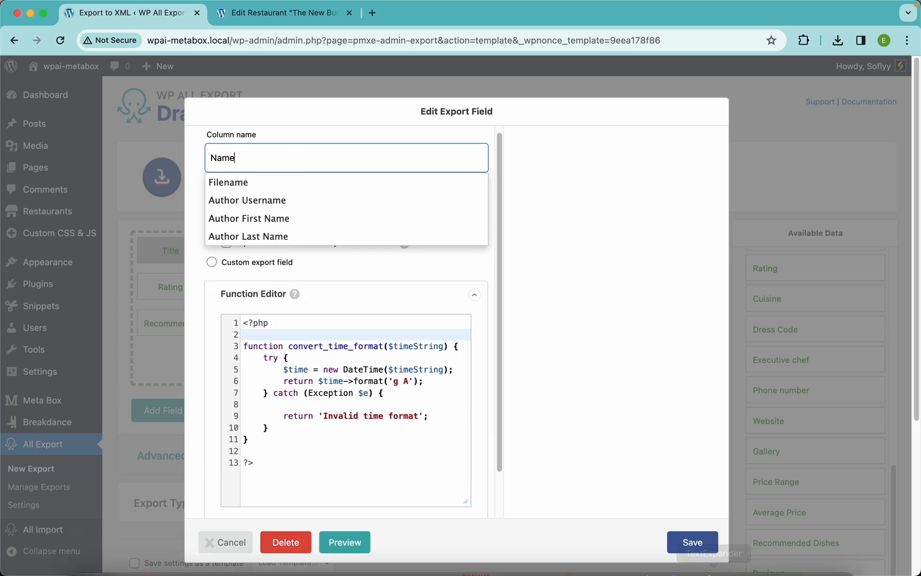
click(692, 550)
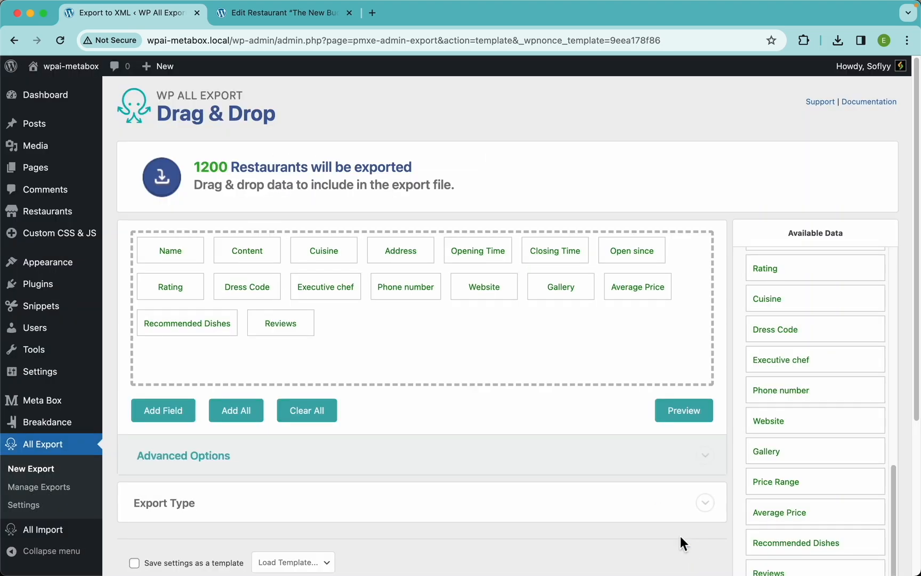
Step: Rename the Content column to Description, save it, and preview the export
click(247, 256)
drag(261, 164, 173, 165)
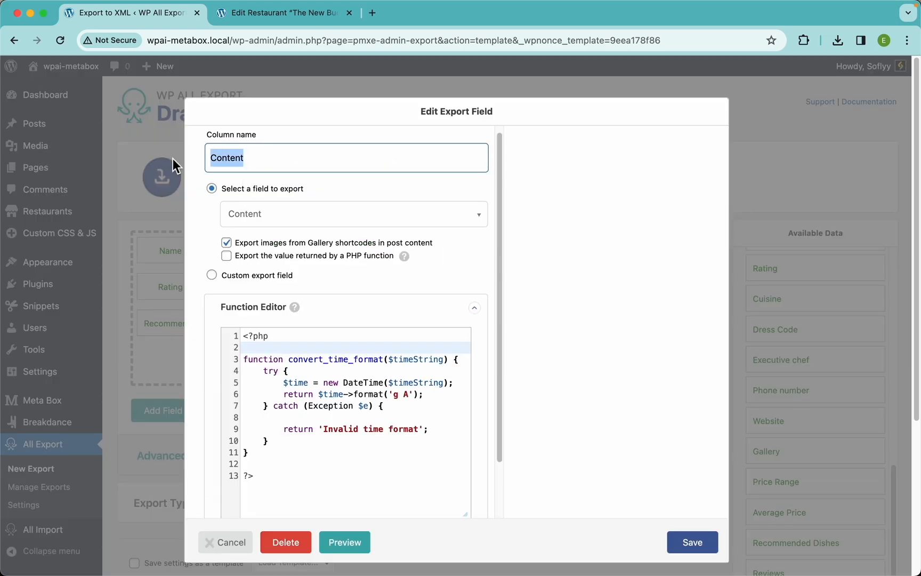
text(z)
key(BackSpace)
text(Des)
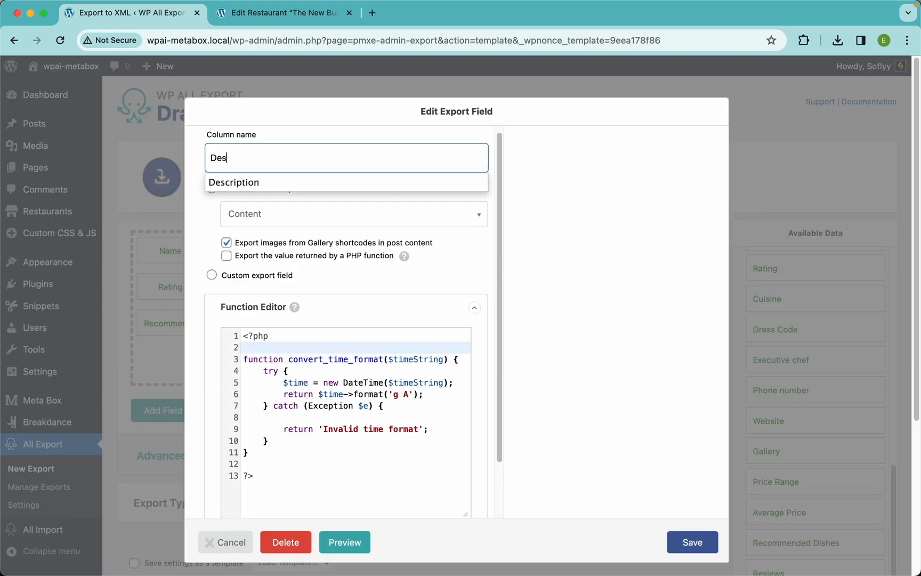
text(c)
click(254, 183)
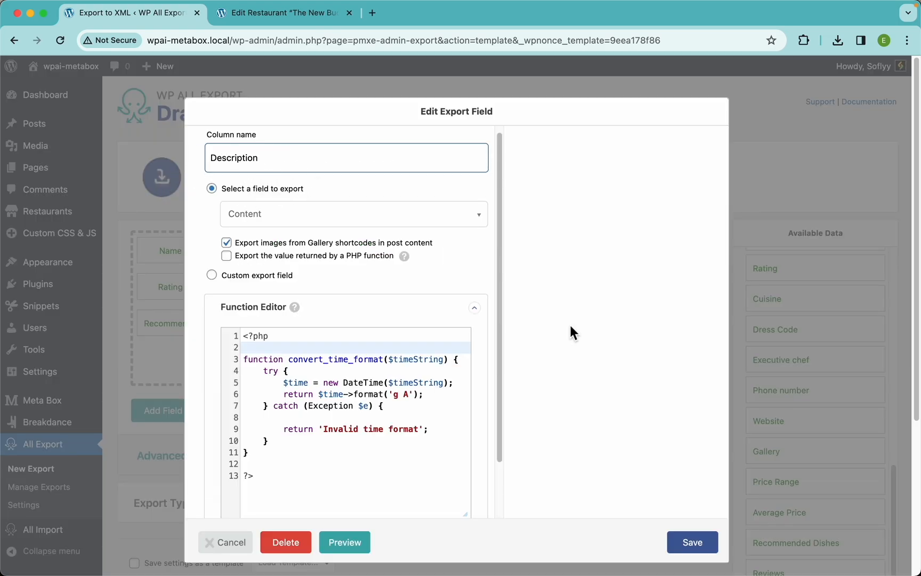
click(700, 555)
click(684, 411)
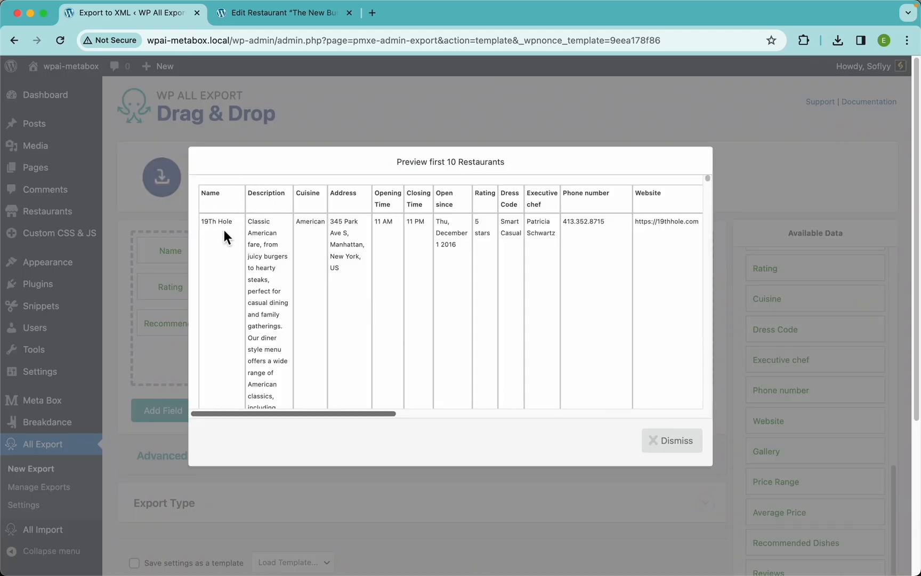
click(678, 429)
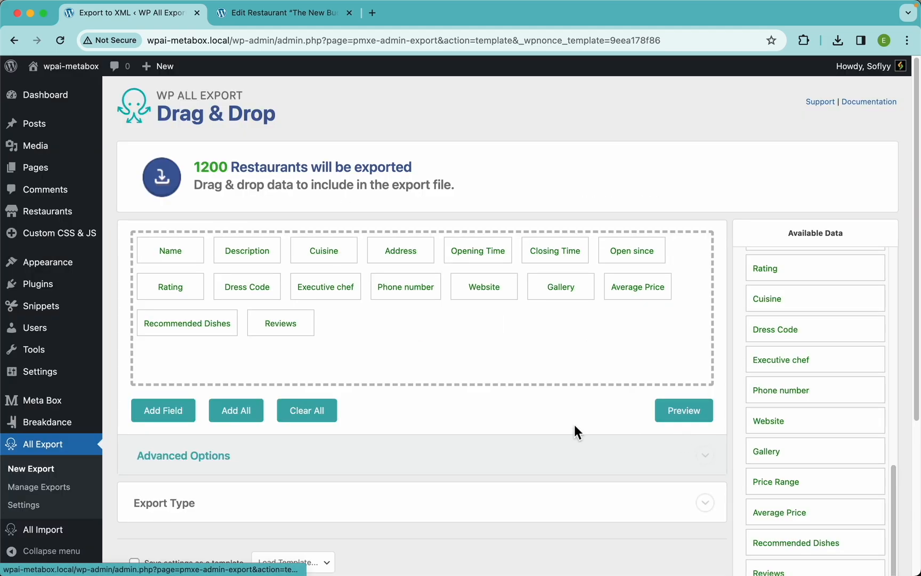
Step: Open the Advanced Options and set the CSV separator to a comma
scroll(380, 391, down, 5)
click(247, 299)
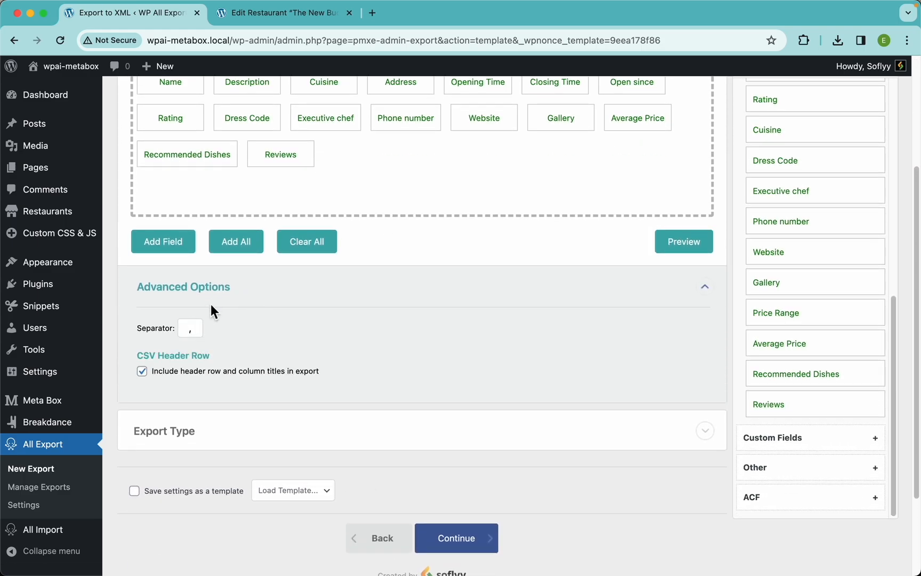
scroll(275, 316, down, 4)
scroll(274, 314, up, 2)
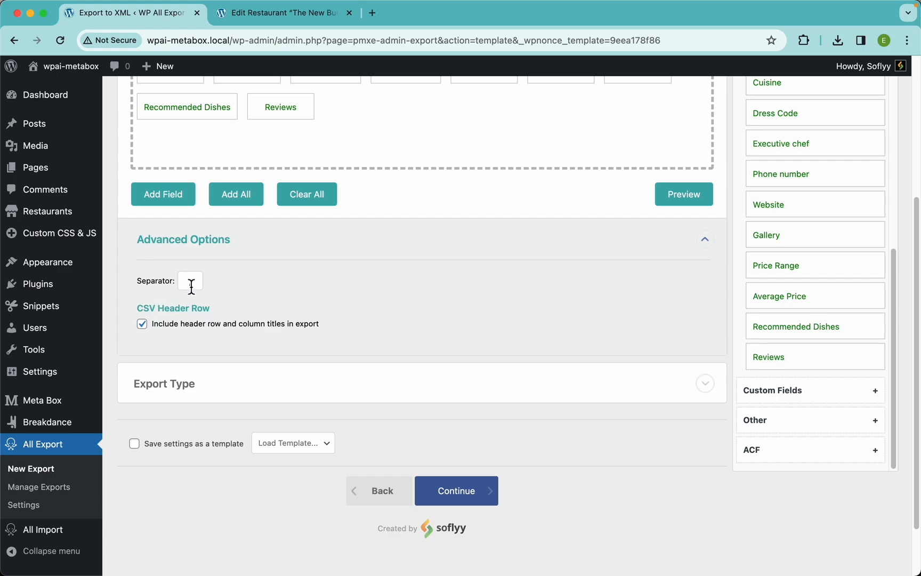
drag(192, 283, 176, 287)
text(;)
text(,)
Step: Expand the Export Type section and collapse the Advanced Options
click(252, 394)
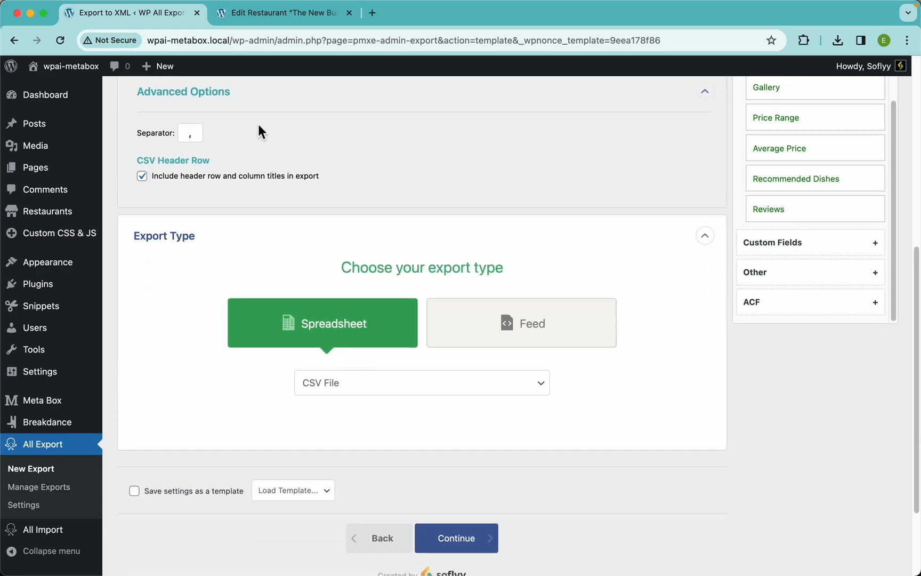
click(217, 103)
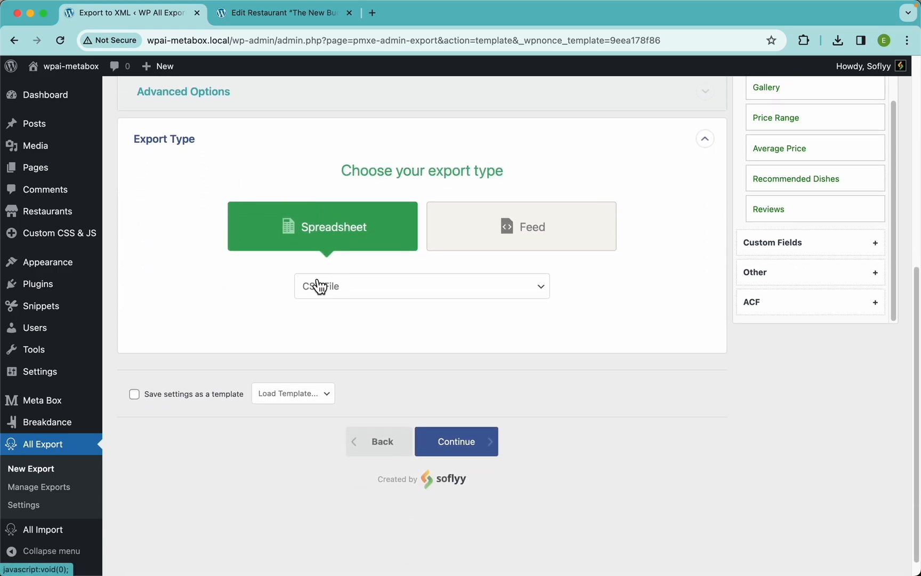
click(352, 288)
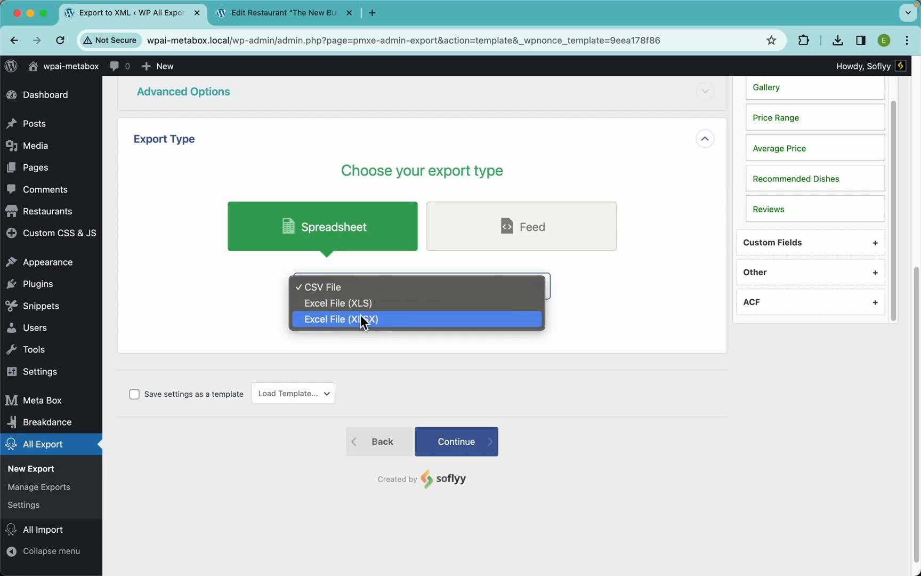
click(591, 285)
Step: Switch the export type to Feed and browse the feed formats, keeping Simple XML Feed
click(485, 243)
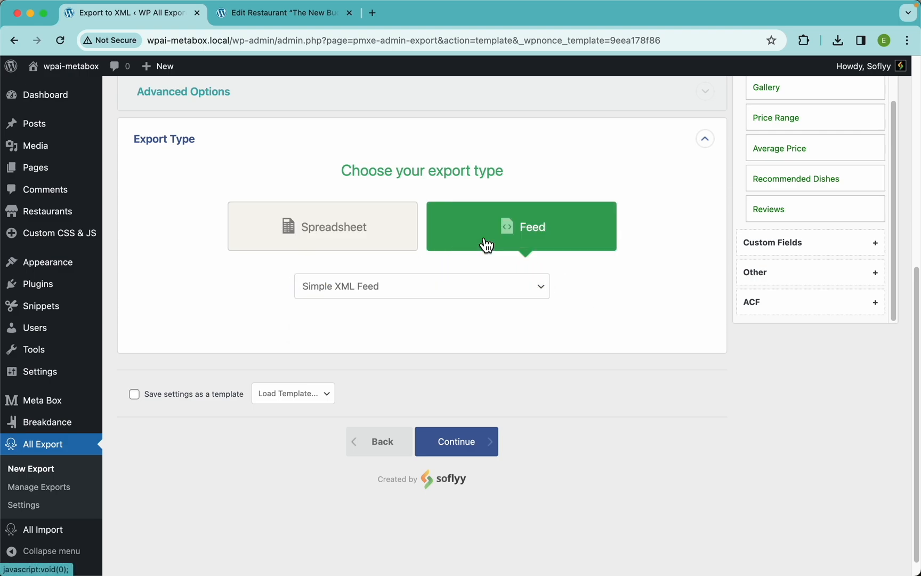
click(503, 286)
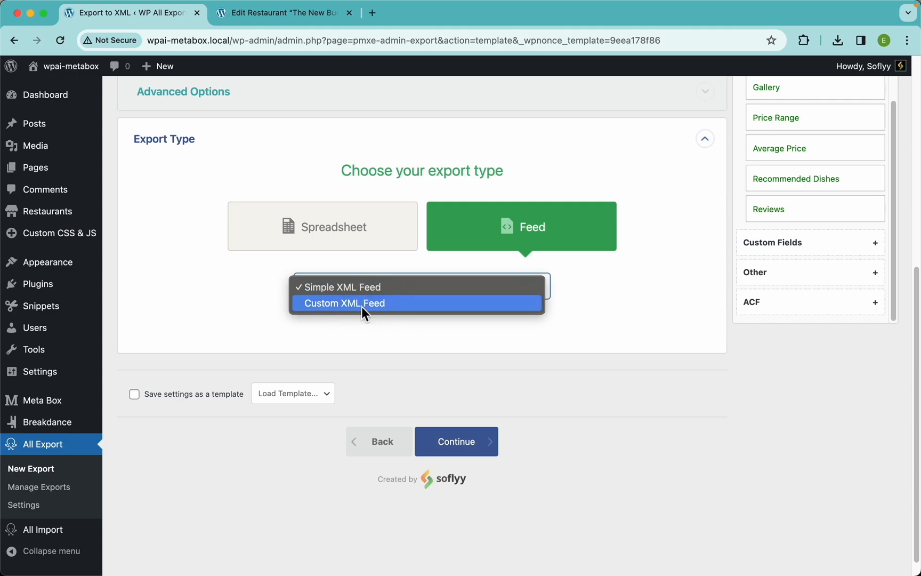
click(594, 297)
Step: Preview the export as a Simple XML Feed and dismiss the preview
scroll(670, 253, up, 5)
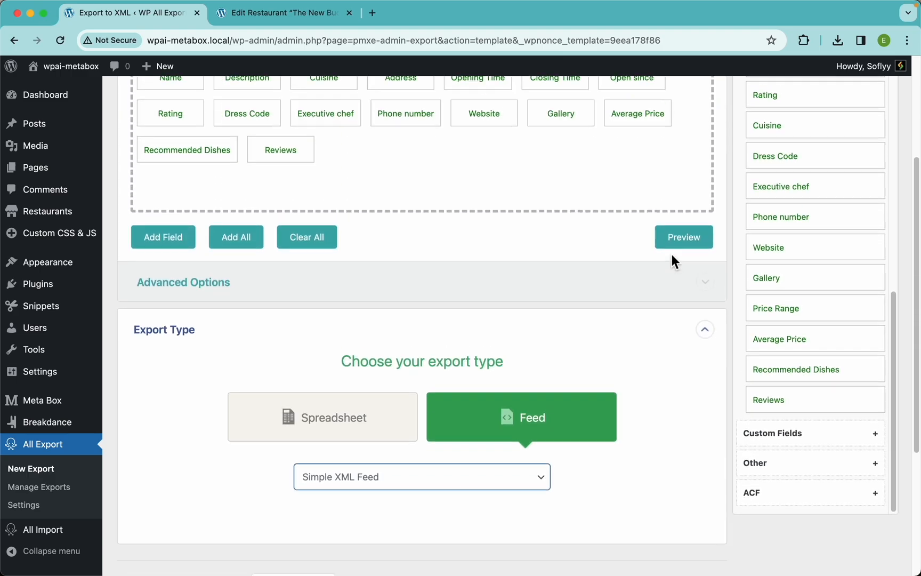
scroll(672, 261, up, 2)
click(672, 343)
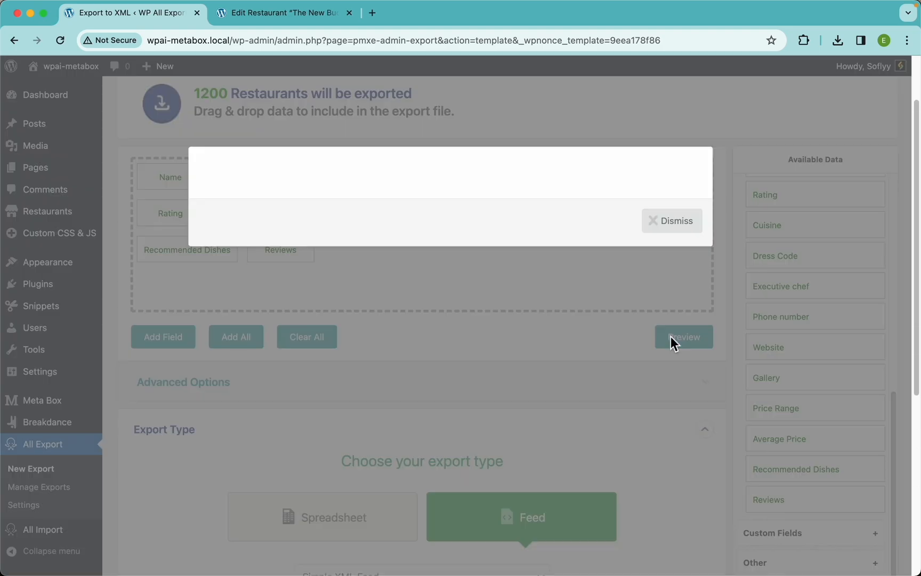
scroll(338, 319, down, 10)
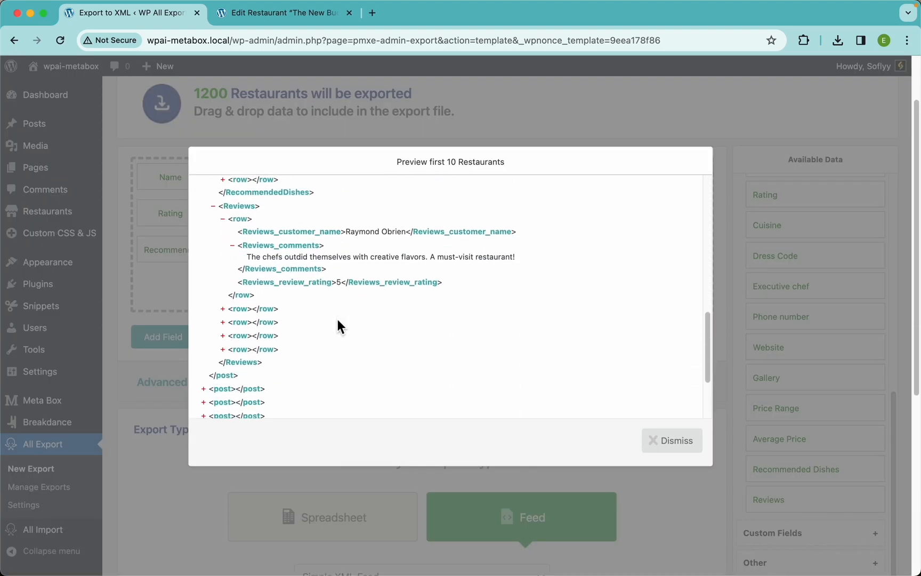
scroll(337, 319, down, 3)
scroll(337, 319, up, 15)
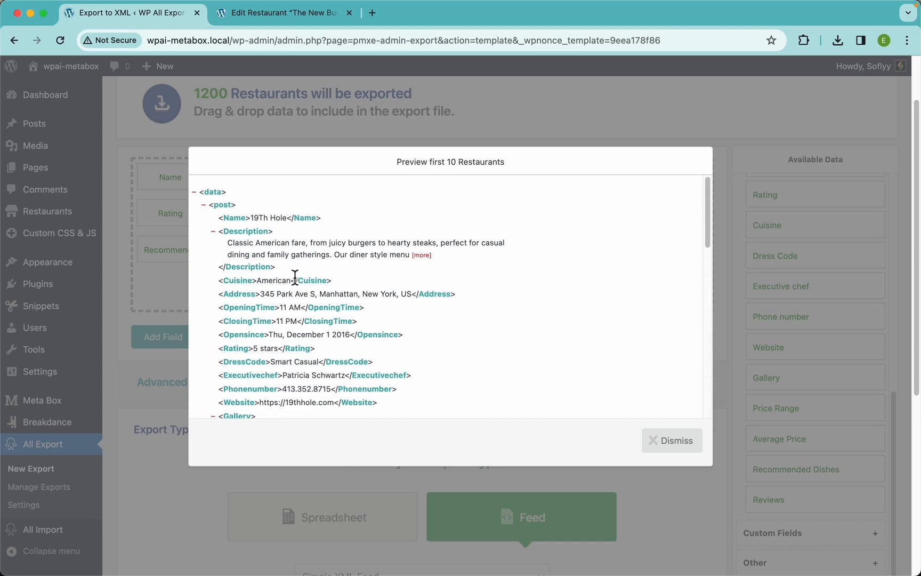
click(673, 452)
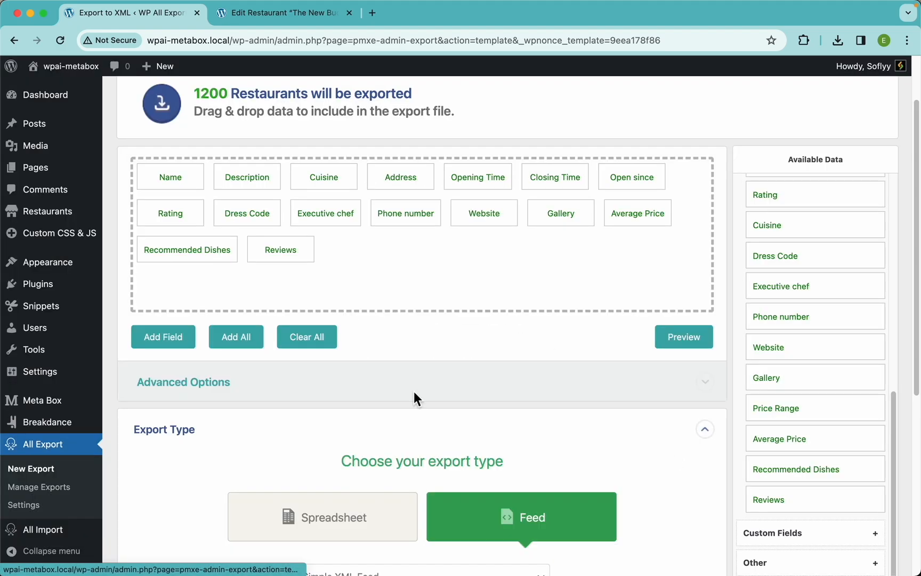
click(684, 337)
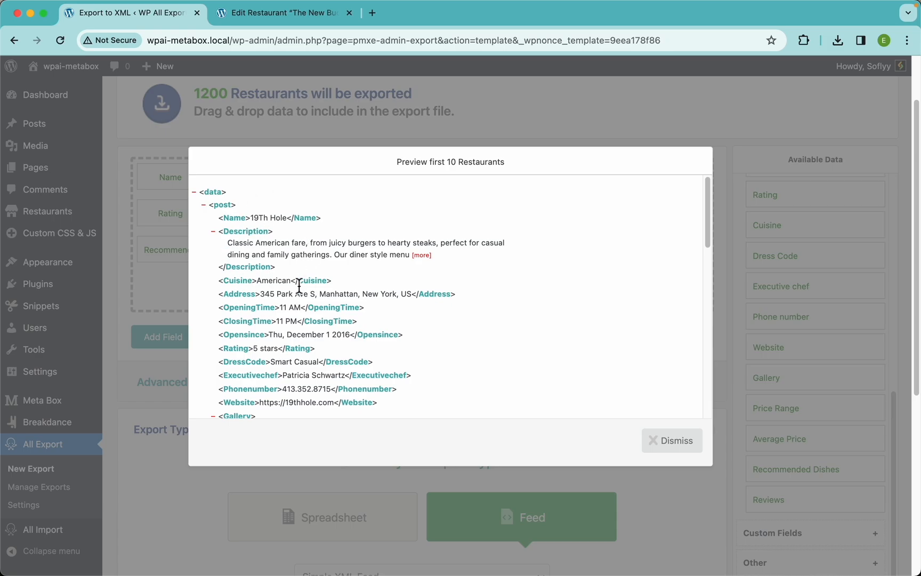
click(678, 440)
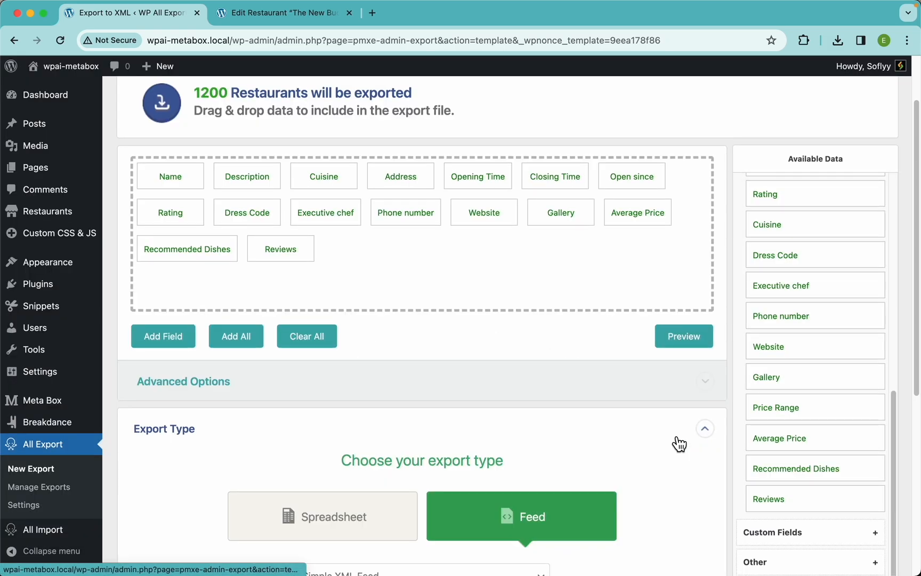
Step: Switch the export type back to Spreadsheet with CSV File
scroll(520, 395, down, 5)
click(469, 347)
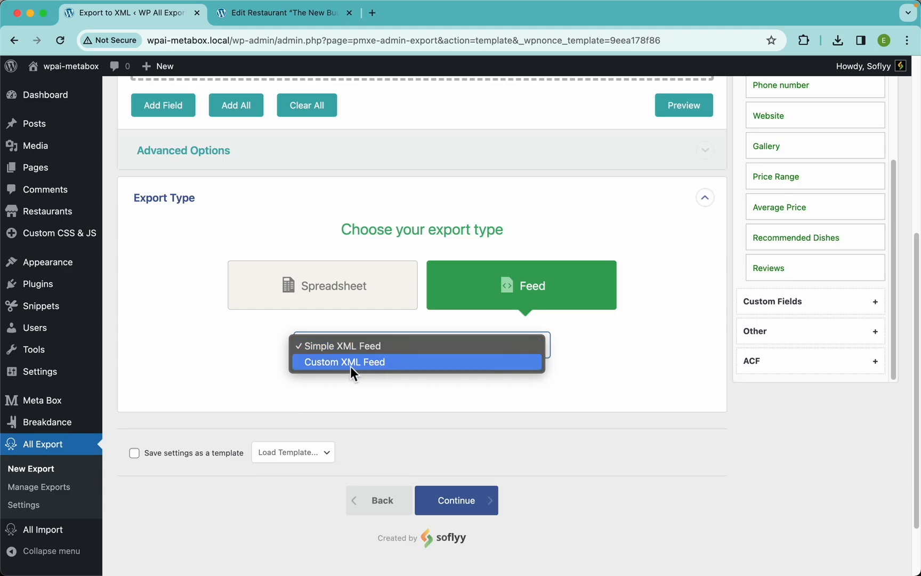
click(251, 370)
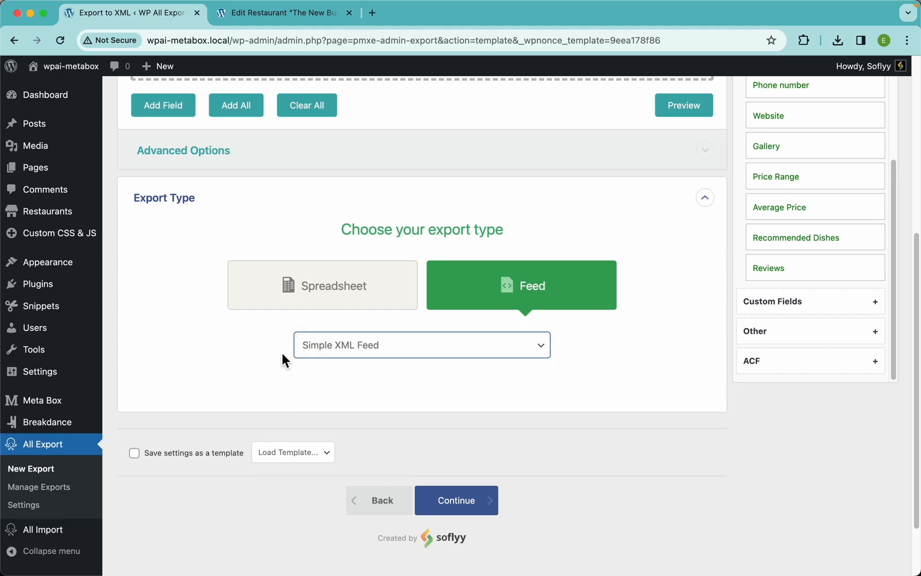
click(253, 348)
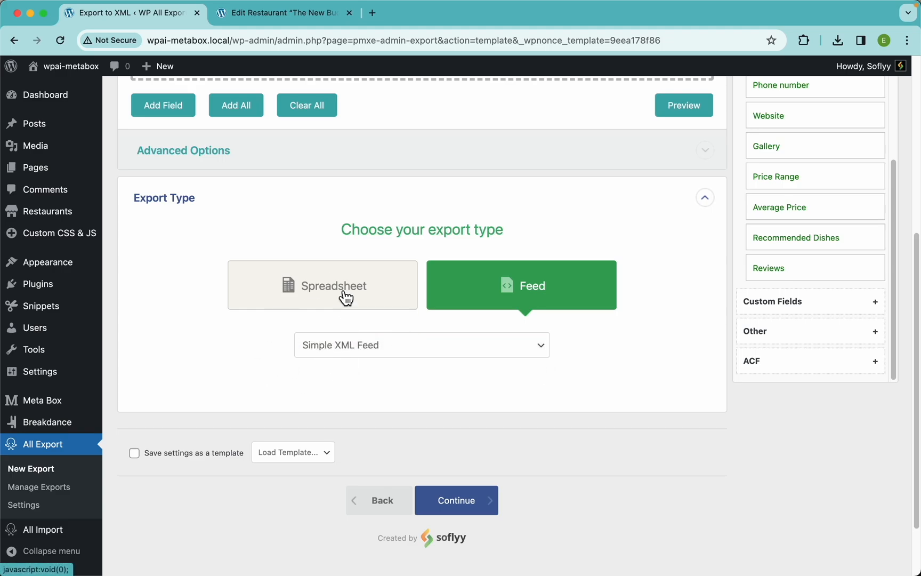
click(346, 298)
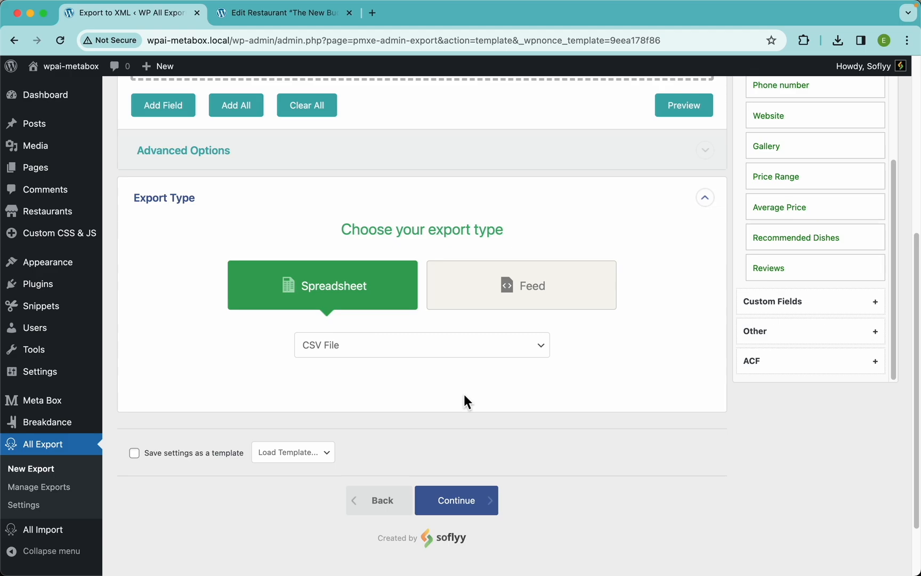
Step: Continue to the export settings step
scroll(561, 357, up, 6)
scroll(561, 358, down, 2)
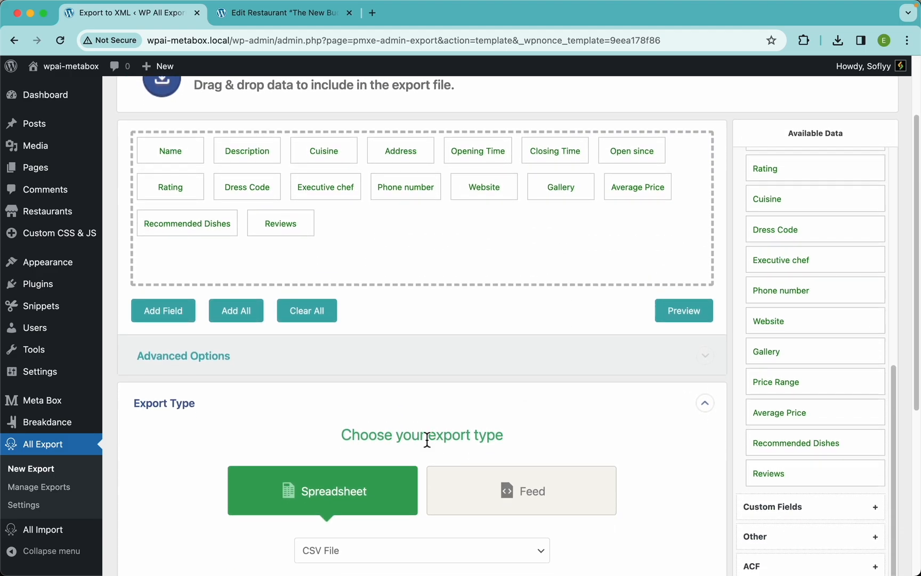
scroll(509, 418, up, 3)
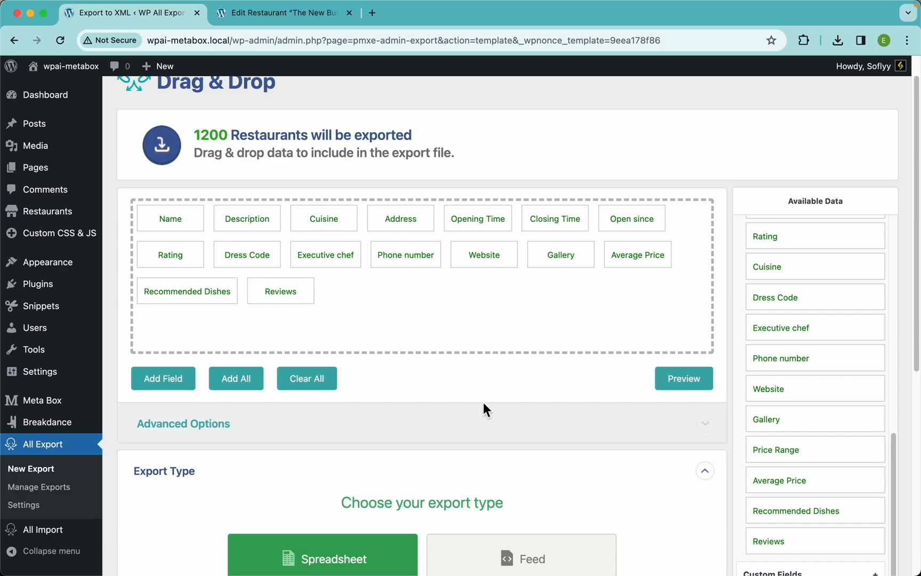
scroll(492, 312, down, 10)
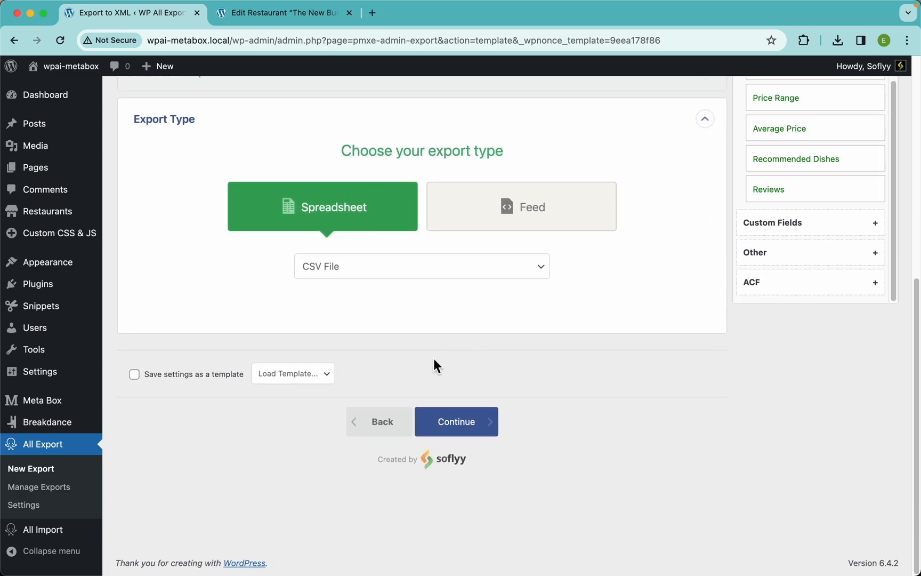
click(480, 432)
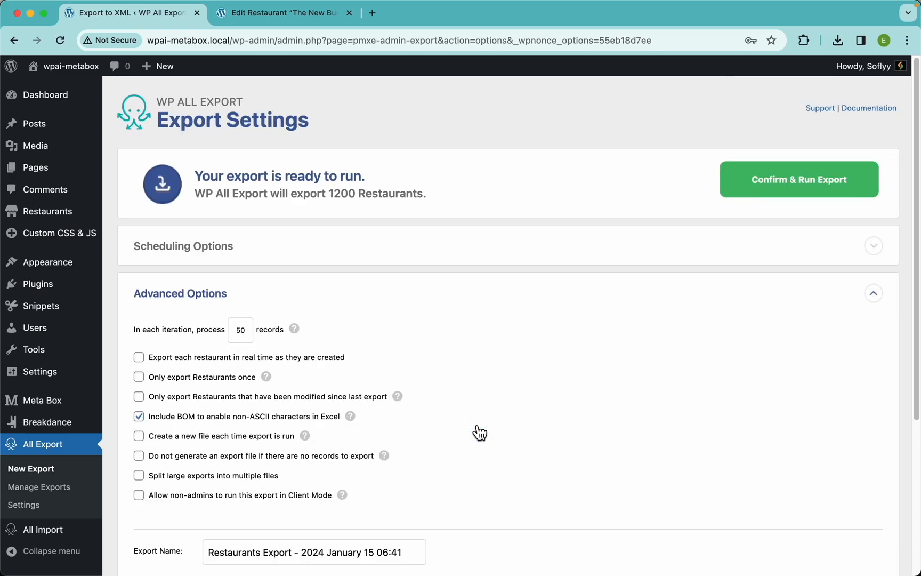
Step: Expand the Scheduling Options and view the Automatic and Manual Scheduling choices
click(341, 255)
scroll(382, 199, down, 3)
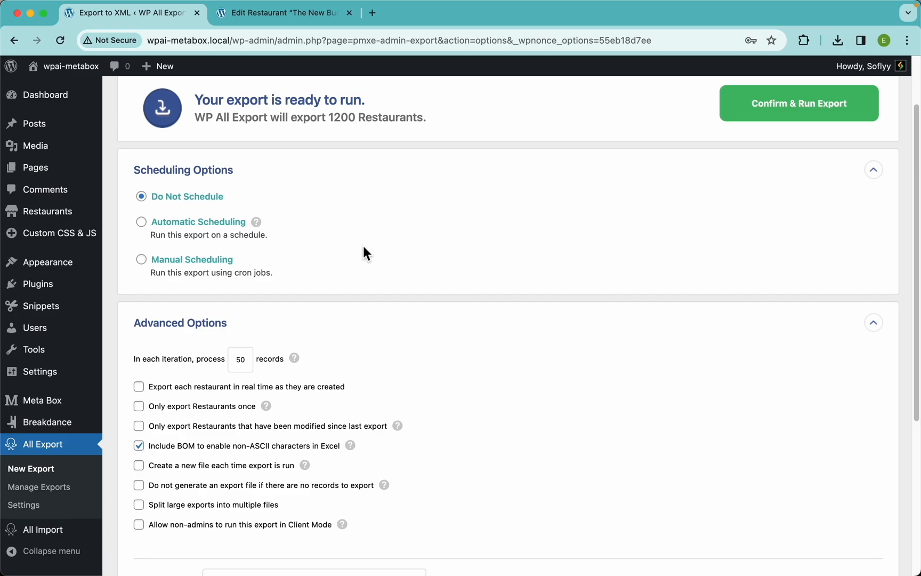
click(216, 226)
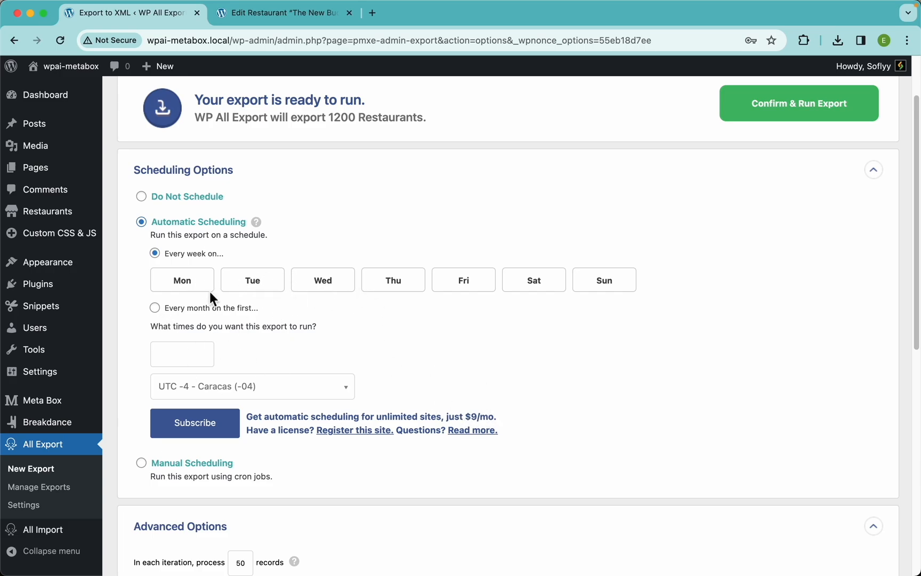
click(207, 465)
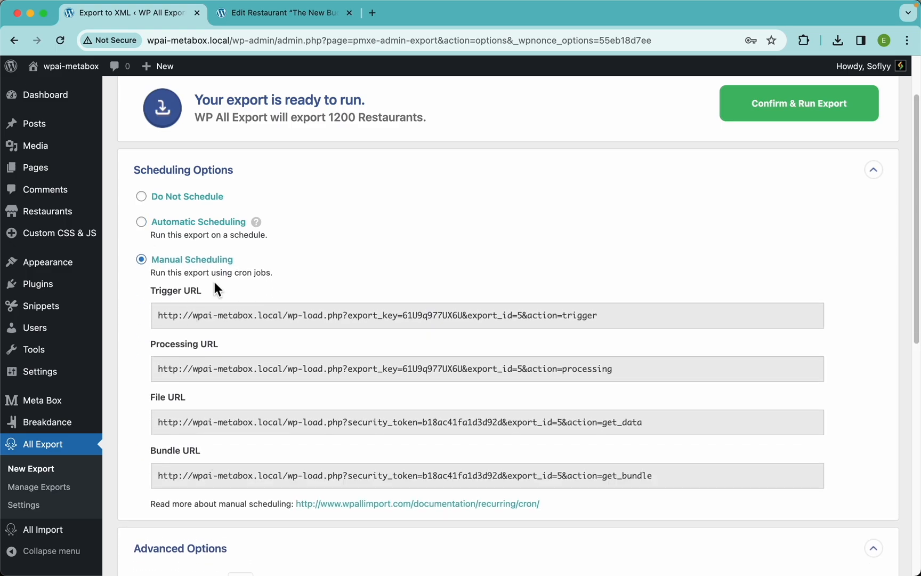
scroll(261, 300, down, 3)
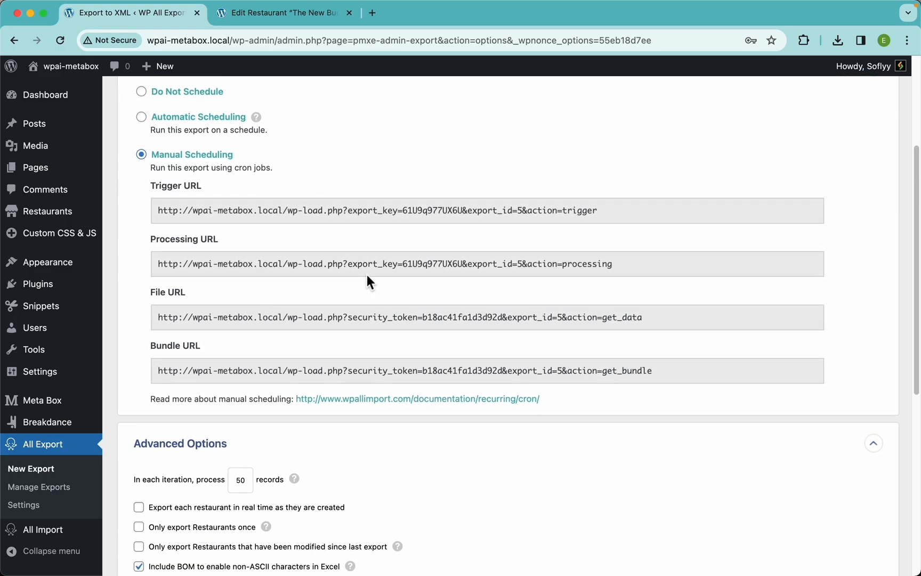
Step: Open the manual scheduling cron documentation and close its tab
click(391, 405)
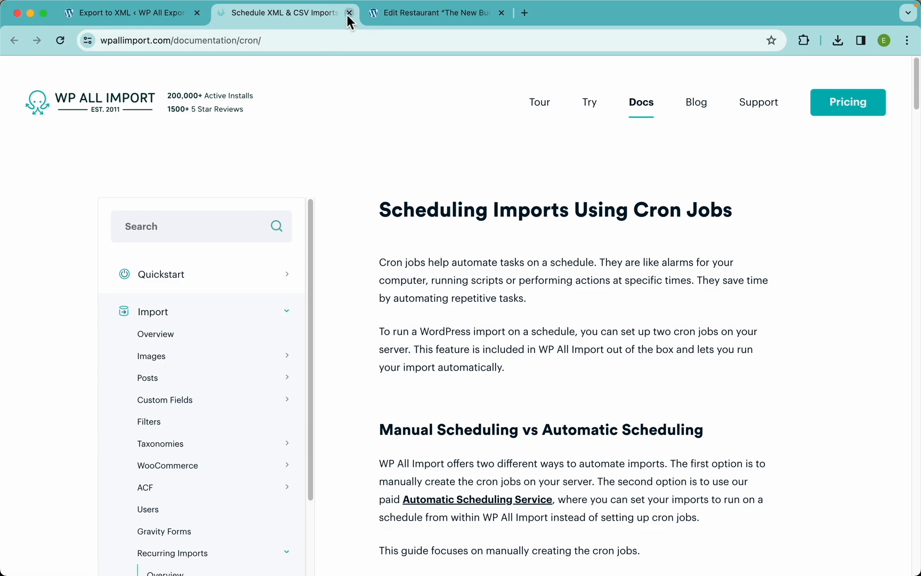
click(349, 13)
Step: Try automatic weekly scheduling on Mon to Thu at 12:00am and 2:00am, then revert to Do Not Schedule
click(208, 118)
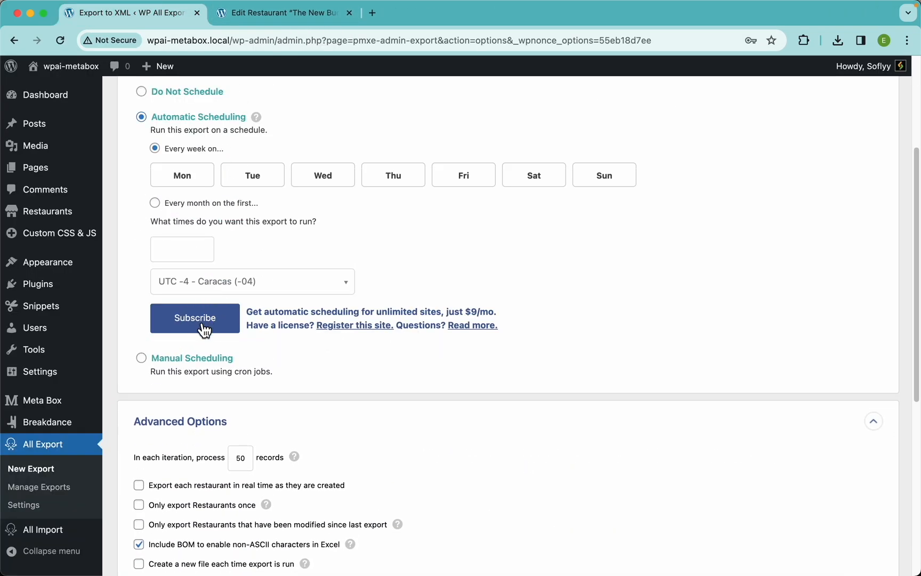
click(196, 176)
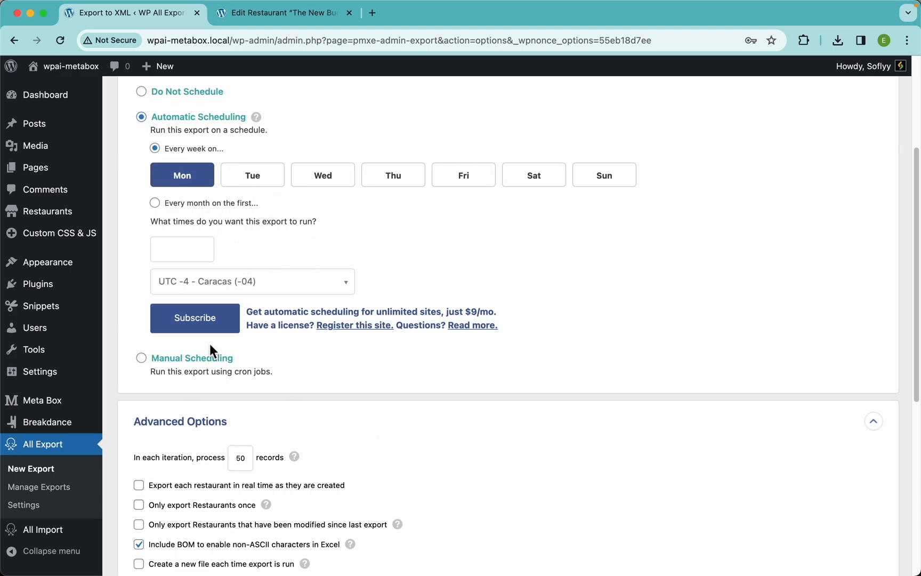
click(259, 180)
click(320, 180)
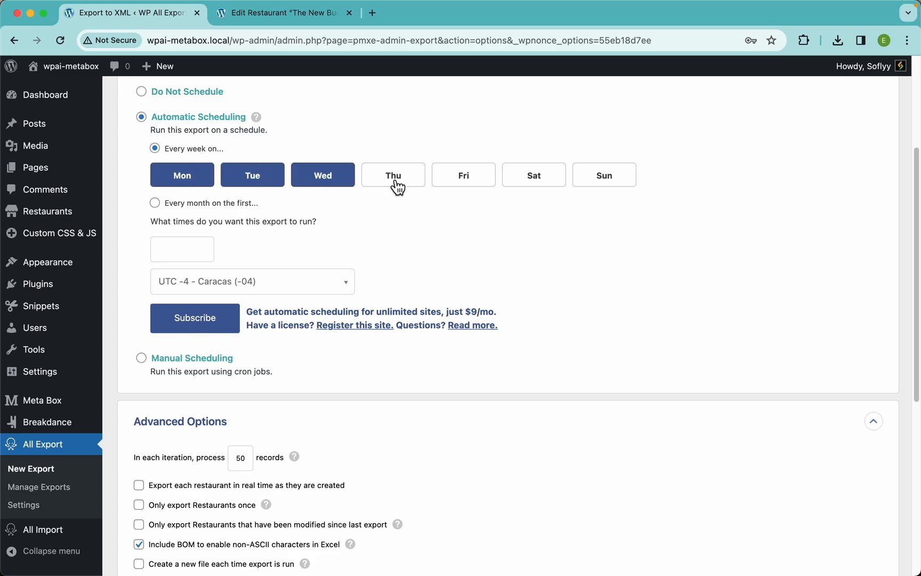
click(393, 181)
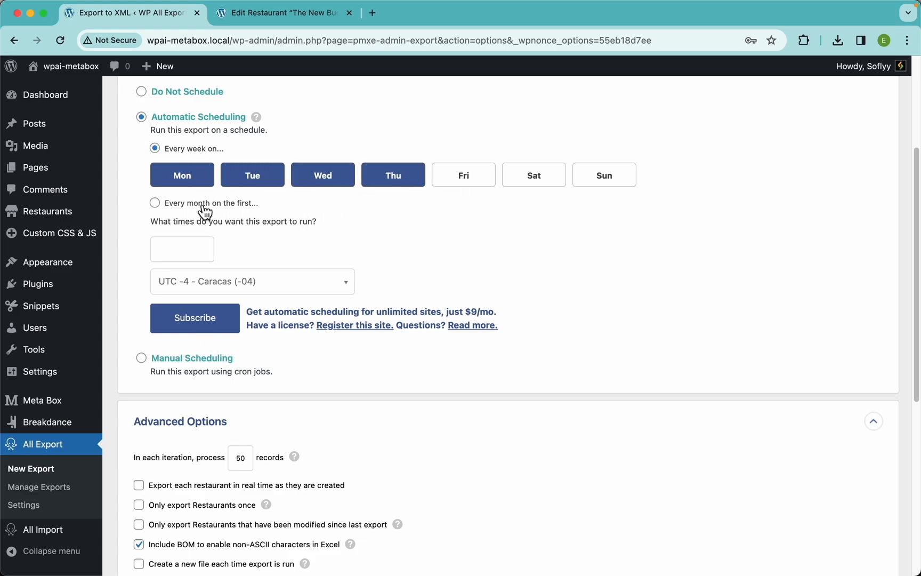
click(181, 249)
click(176, 271)
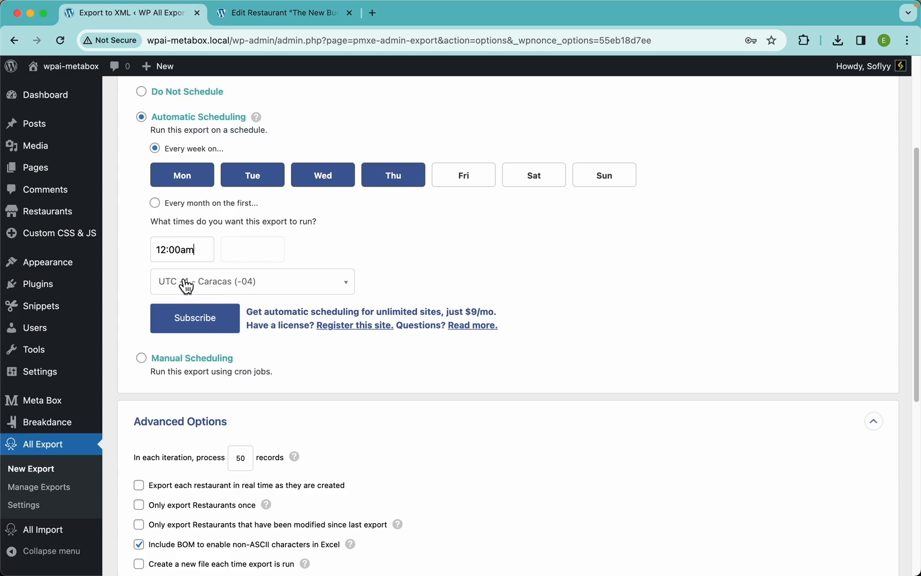
click(243, 250)
click(249, 336)
scroll(326, 236, up, 2)
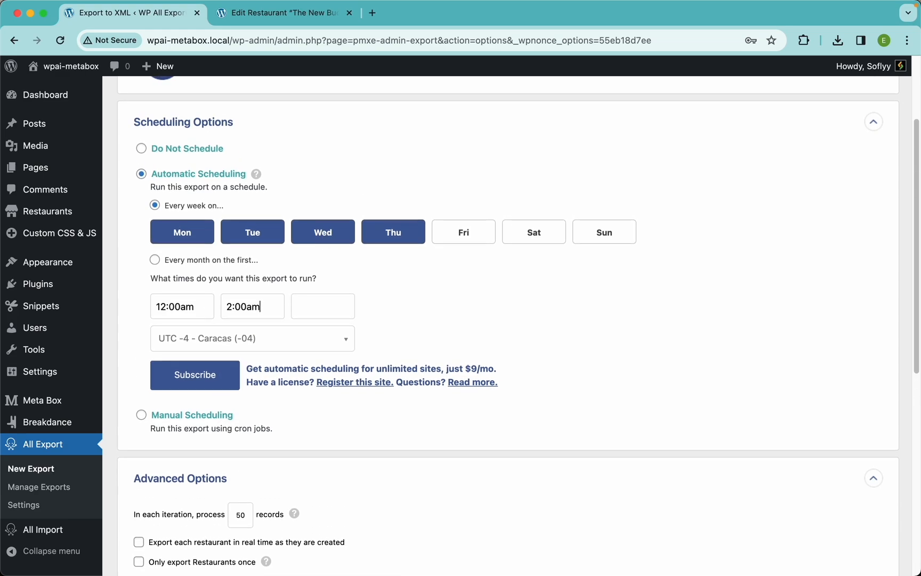
click(198, 152)
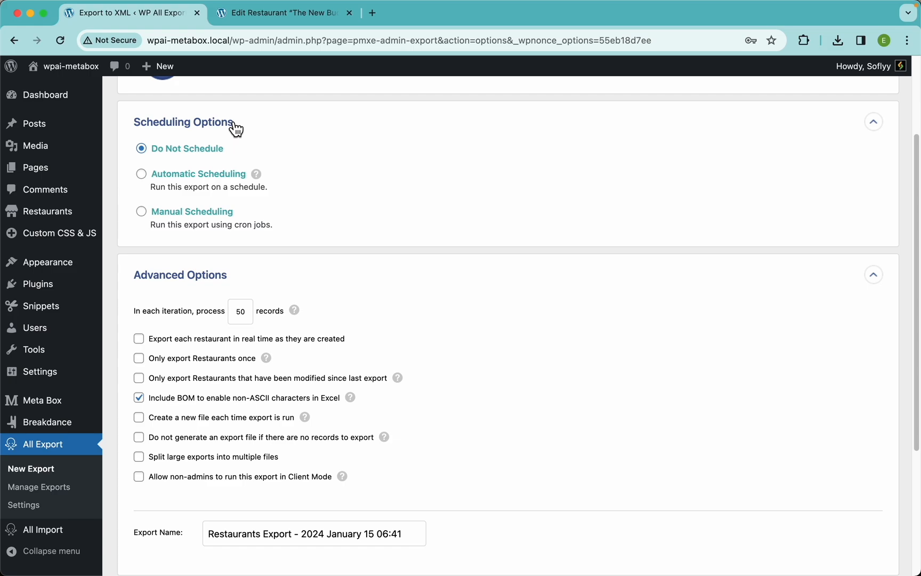
Step: Try automatic scheduling again, keeping only Monday and clearing the 2:00am time
click(208, 185)
click(260, 237)
click(327, 238)
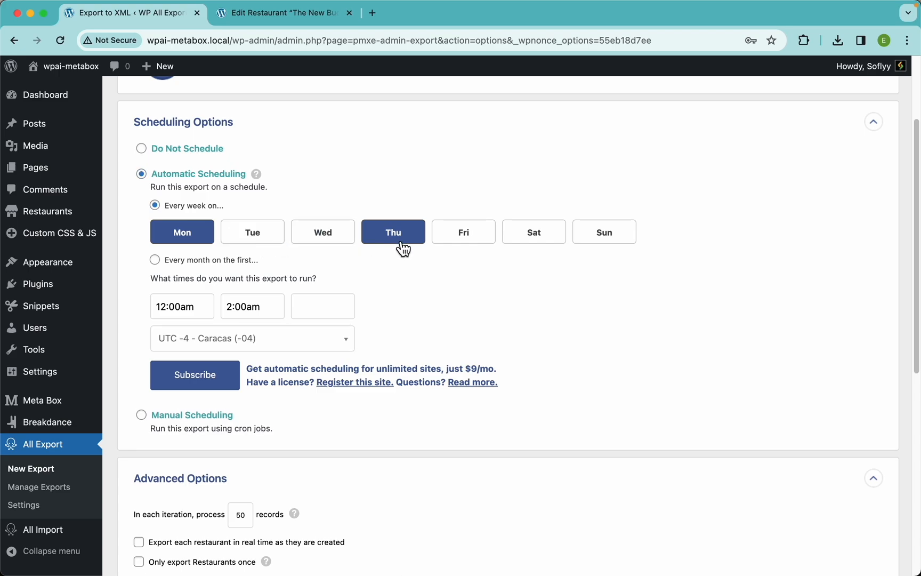
click(401, 238)
click(262, 306)
drag(263, 307, 208, 307)
key(BackSpace)
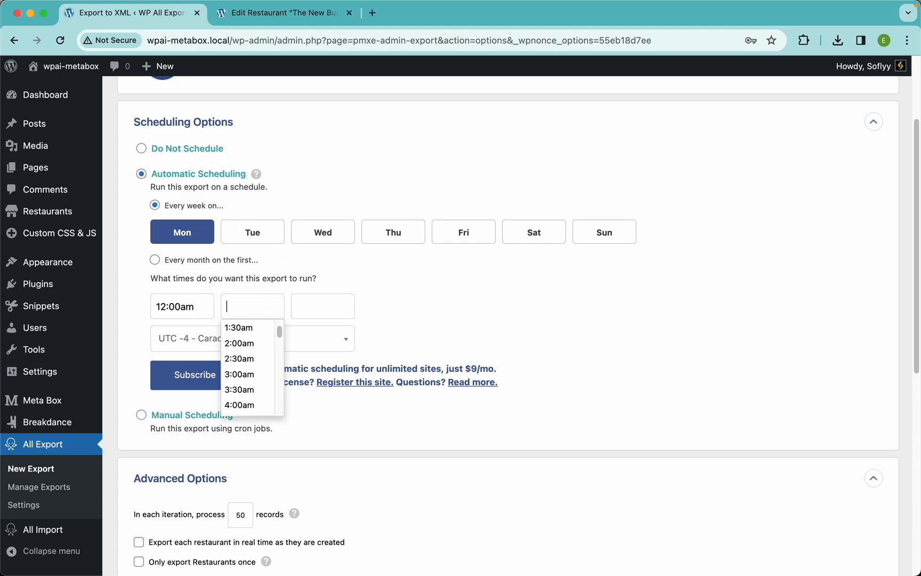
click(409, 316)
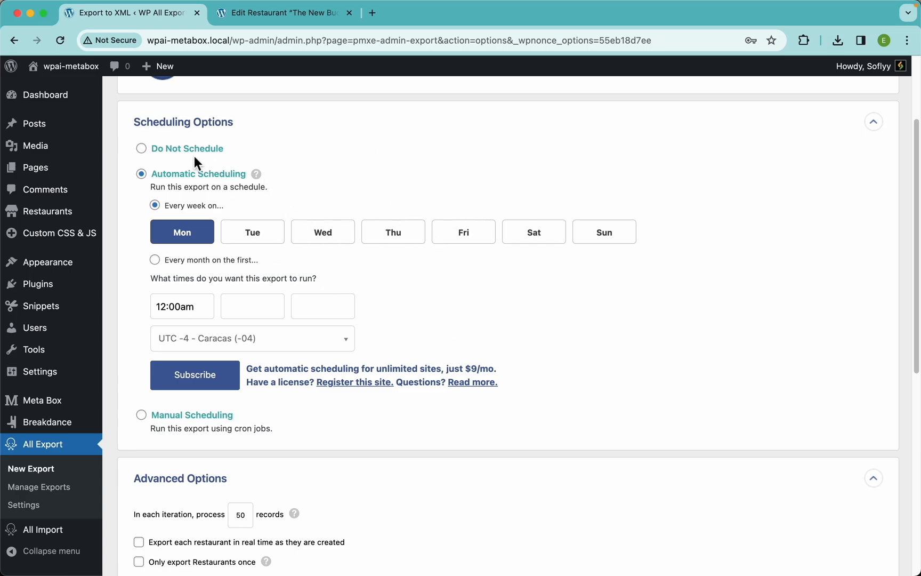
Step: Select Do Not Schedule and collapse the Scheduling Options
click(177, 151)
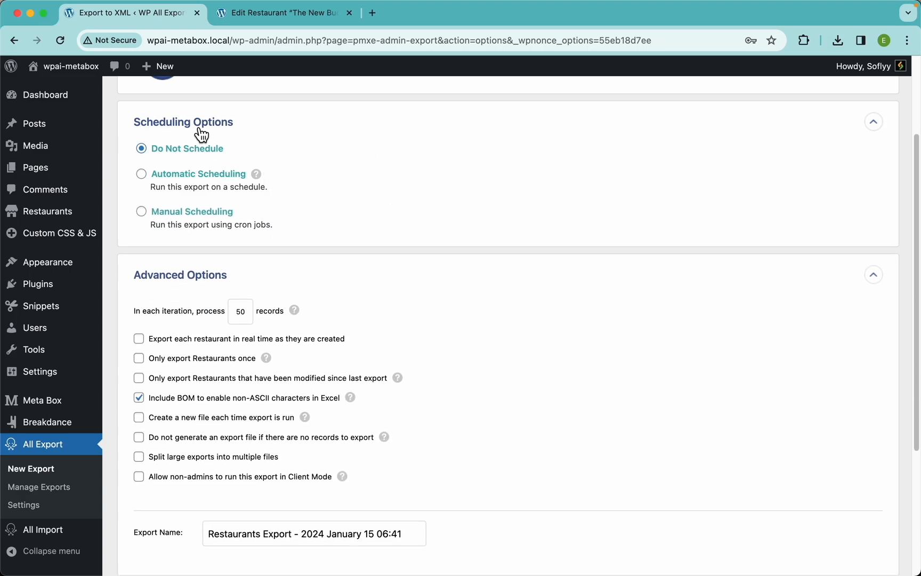
click(223, 133)
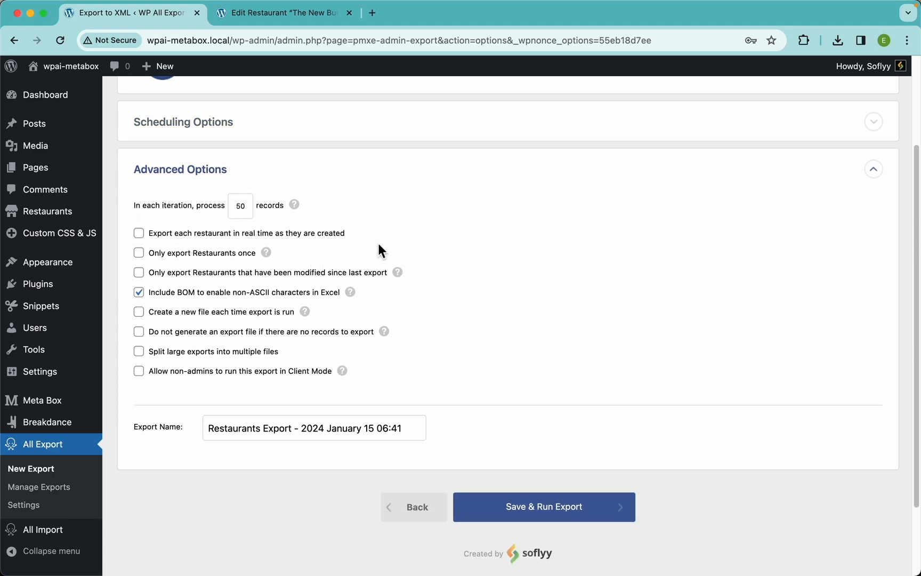
Step: Try exporting each restaurant in real time as they are created, then switch that option off again
drag(377, 244, 157, 246)
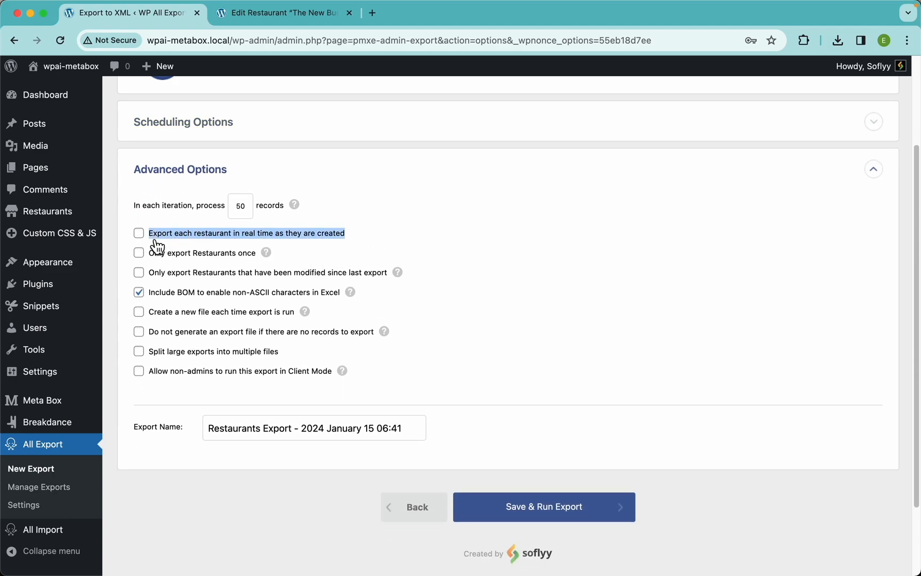
click(415, 237)
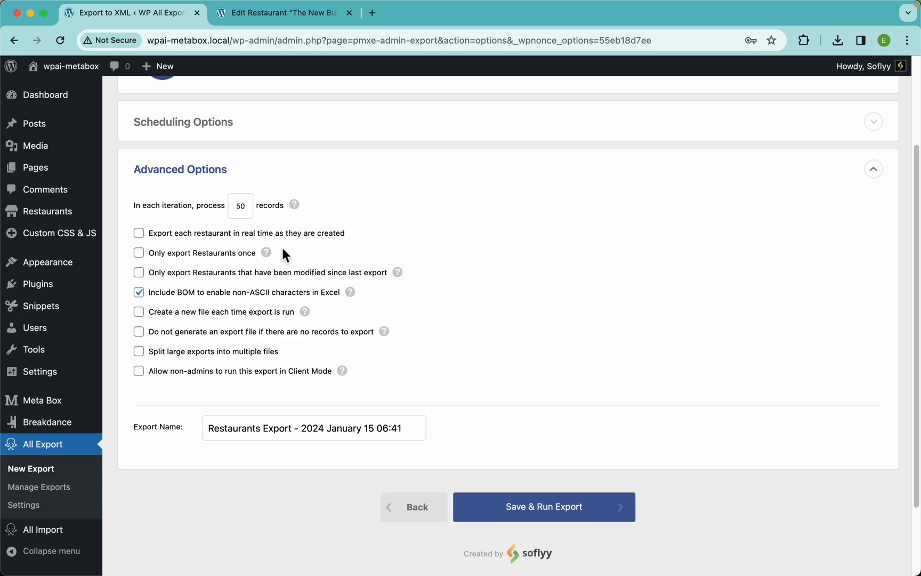
click(203, 236)
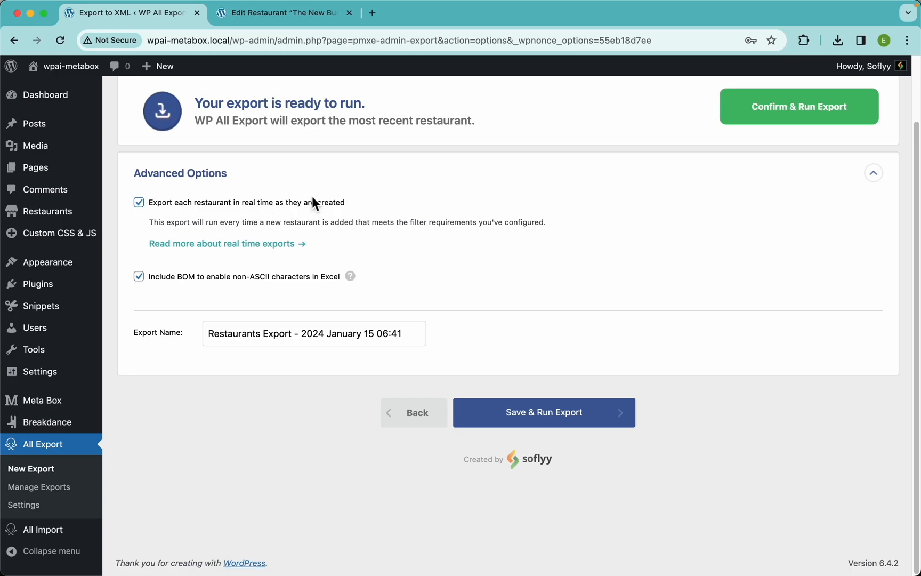
click(261, 204)
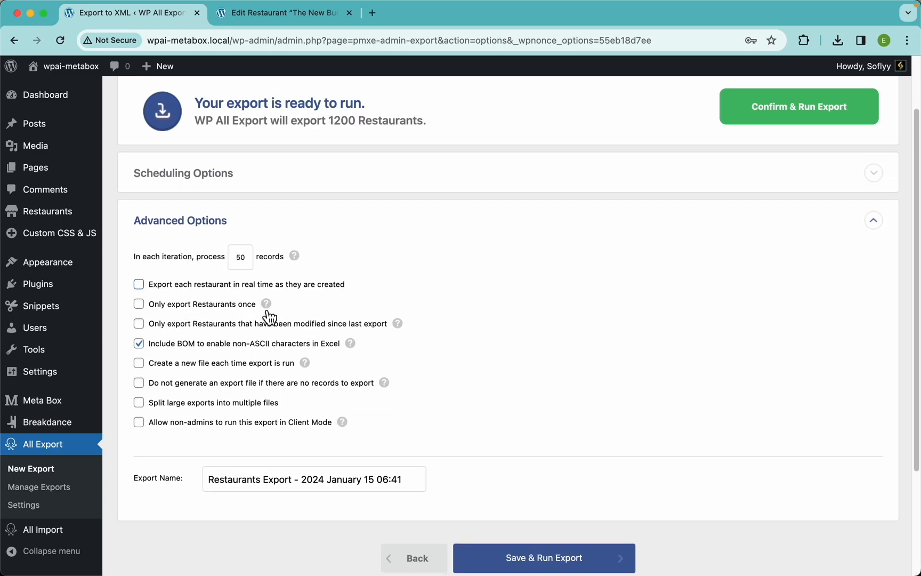
Step: Save and run the export with the current advanced options
mouse_move(276, 312)
scroll(338, 143, up, 3)
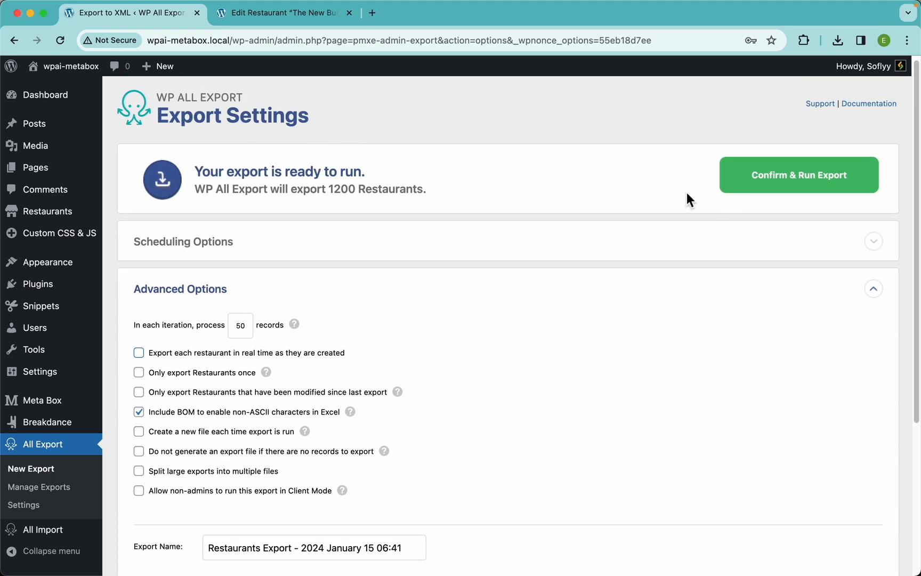
click(210, 380)
click(205, 373)
scroll(355, 377, down, 5)
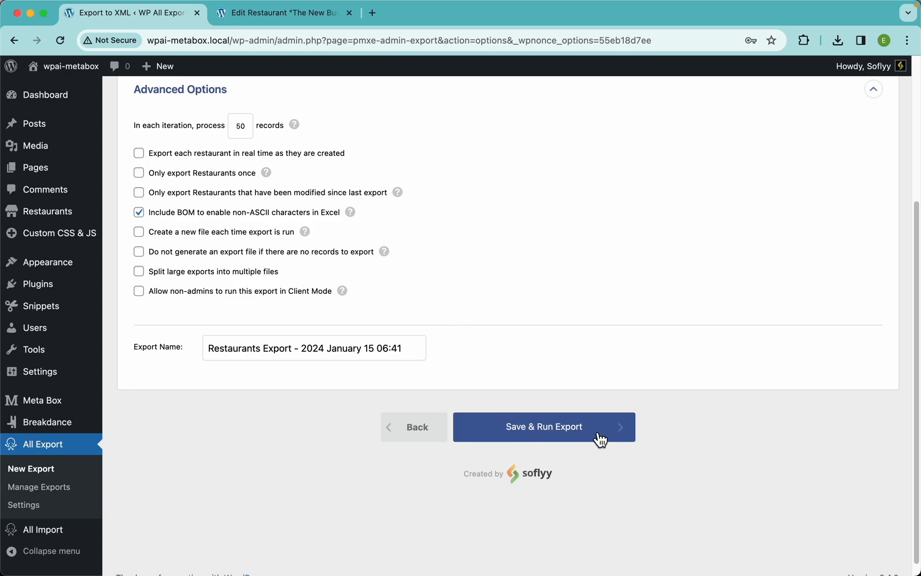
click(616, 438)
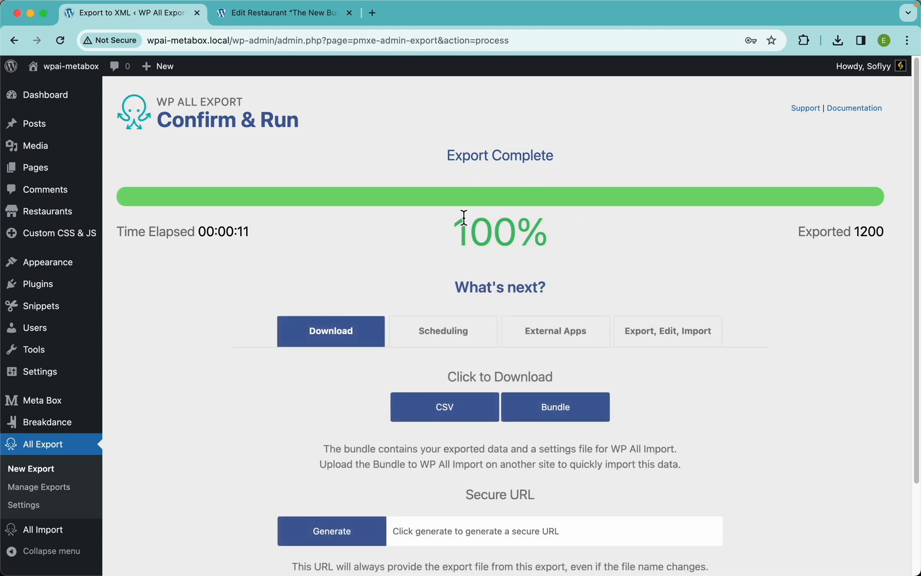
Step: Download the exported CSV file and open it in the spreadsheet app
click(450, 416)
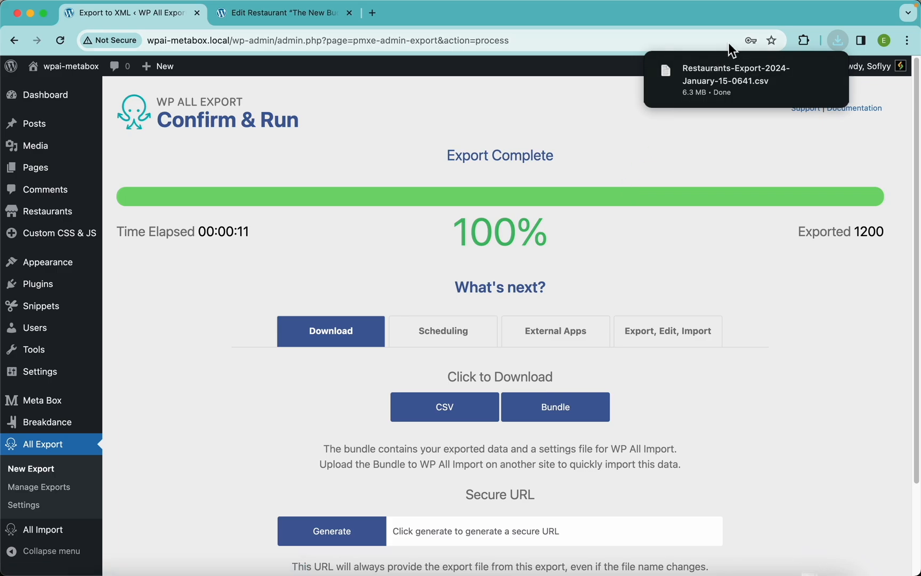
click(703, 72)
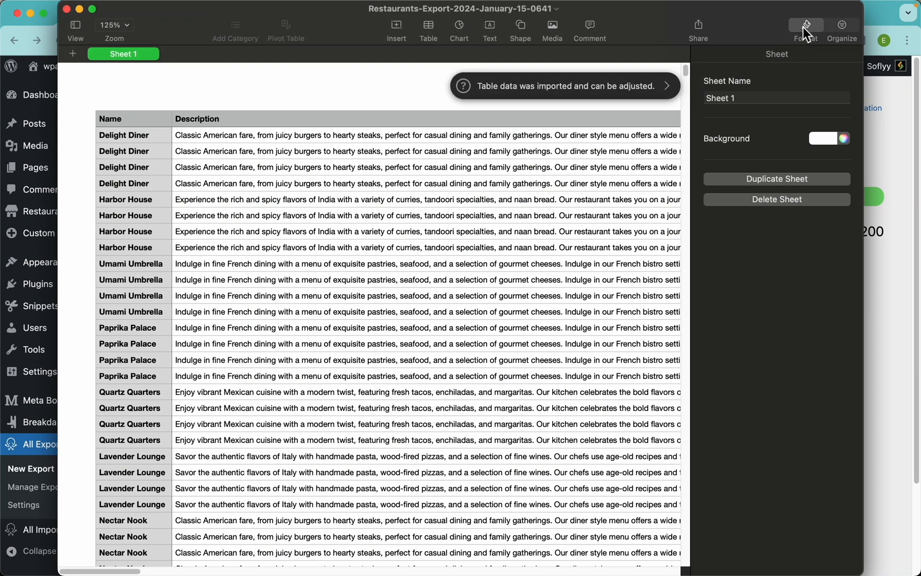
click(805, 26)
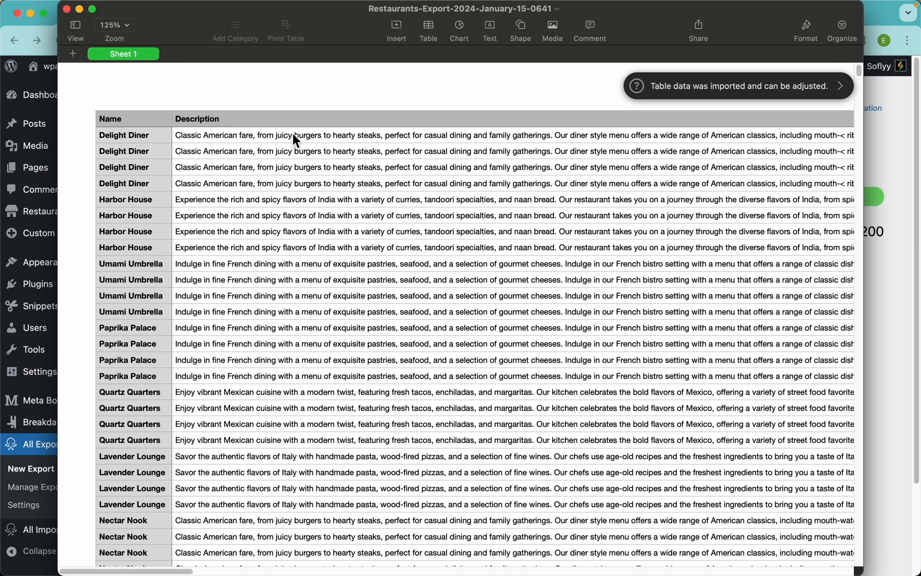
Step: Review the exported spreadsheet's columns, from restaurant details through recommended dishes and reviews
scroll(292, 133, right, 15)
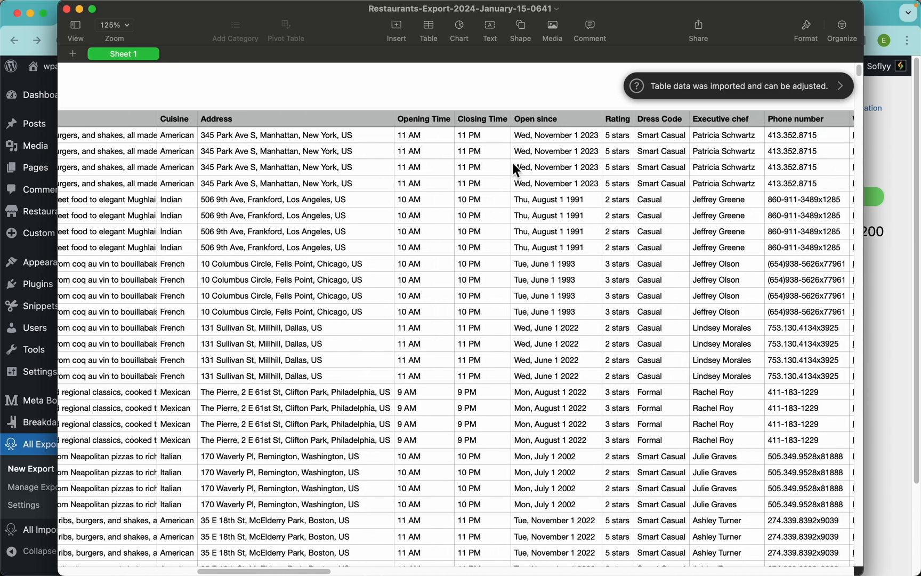
scroll(513, 163, right, 8)
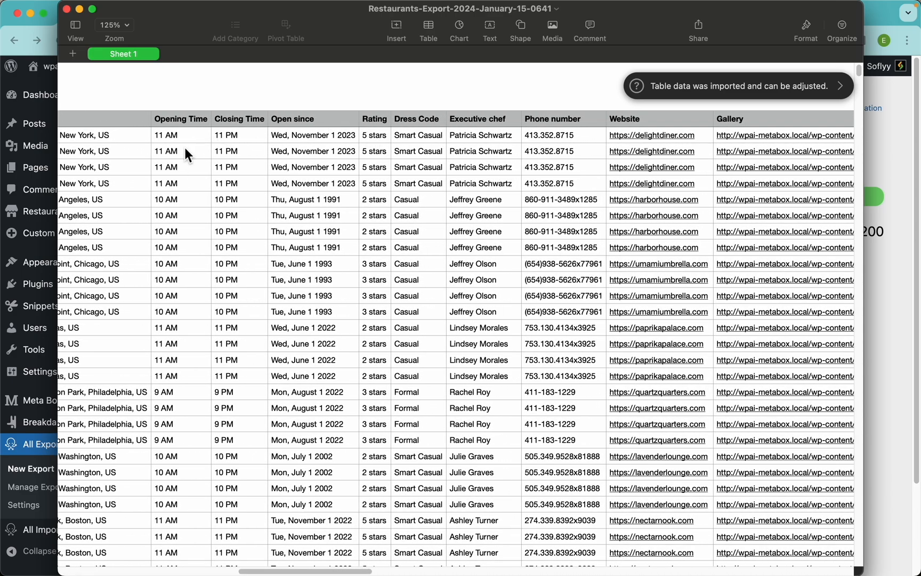
drag(184, 148, 175, 277)
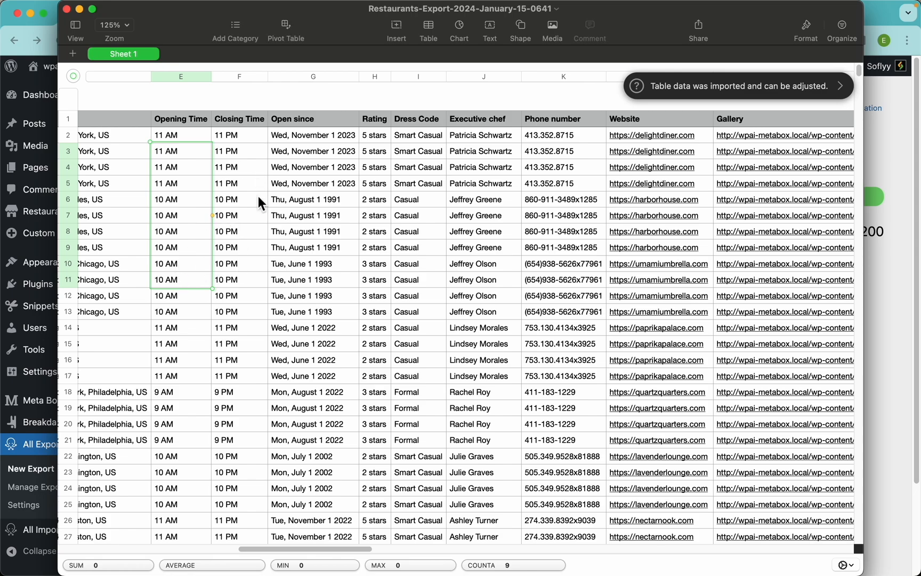
click(298, 117)
drag(321, 153, 319, 295)
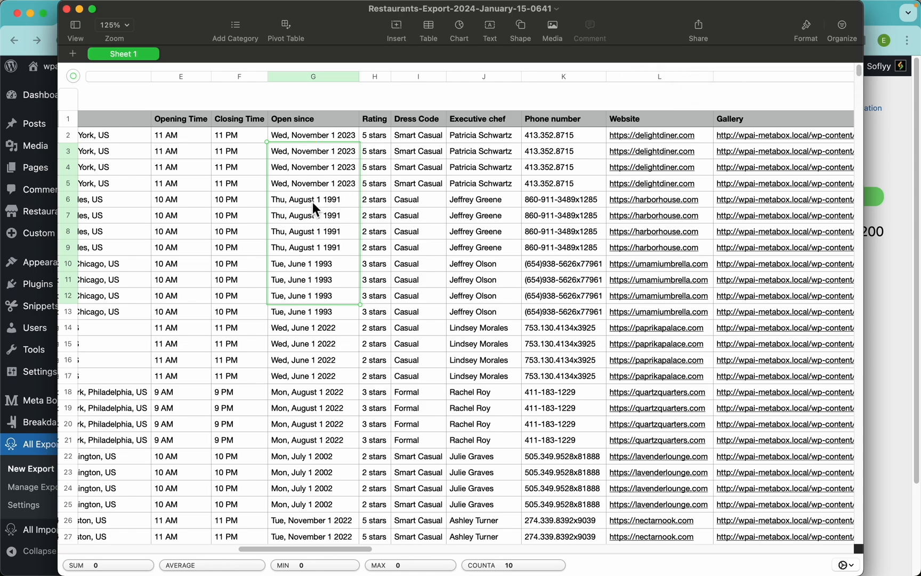
drag(383, 142, 377, 185)
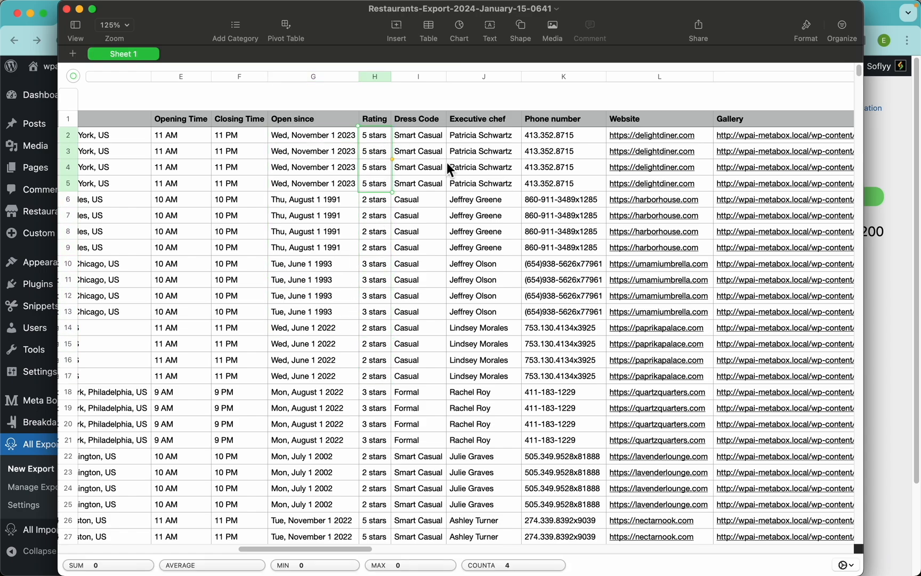
scroll(578, 172, right, 5)
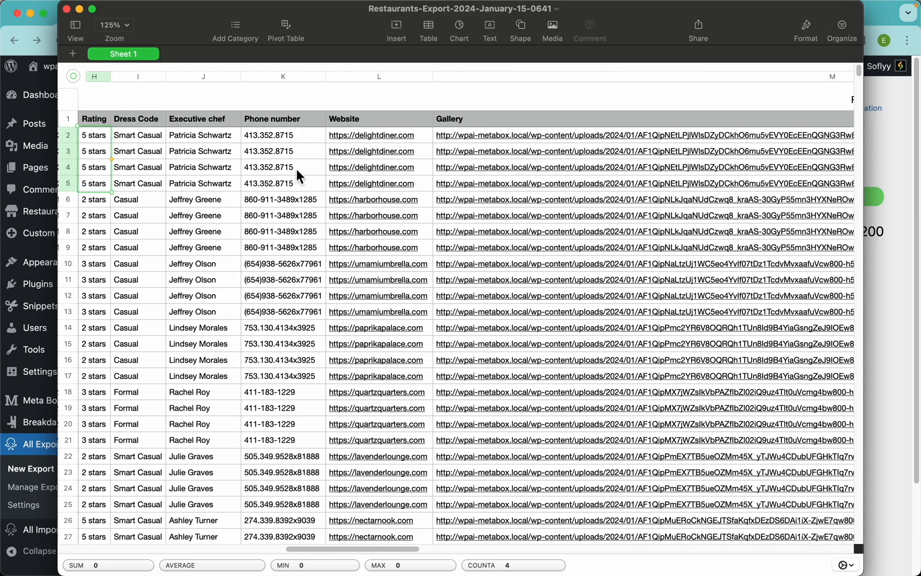
scroll(468, 164, right, 10)
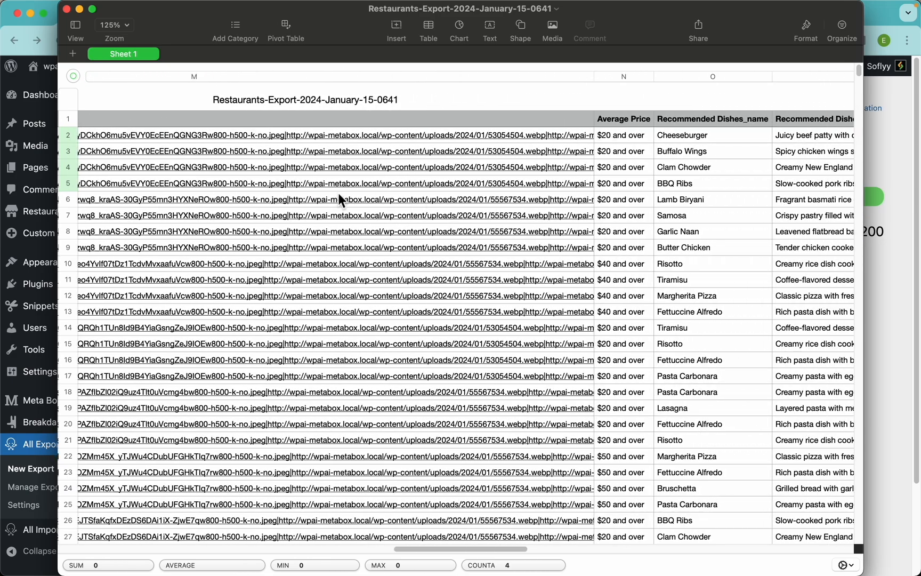
scroll(499, 235, right, 5)
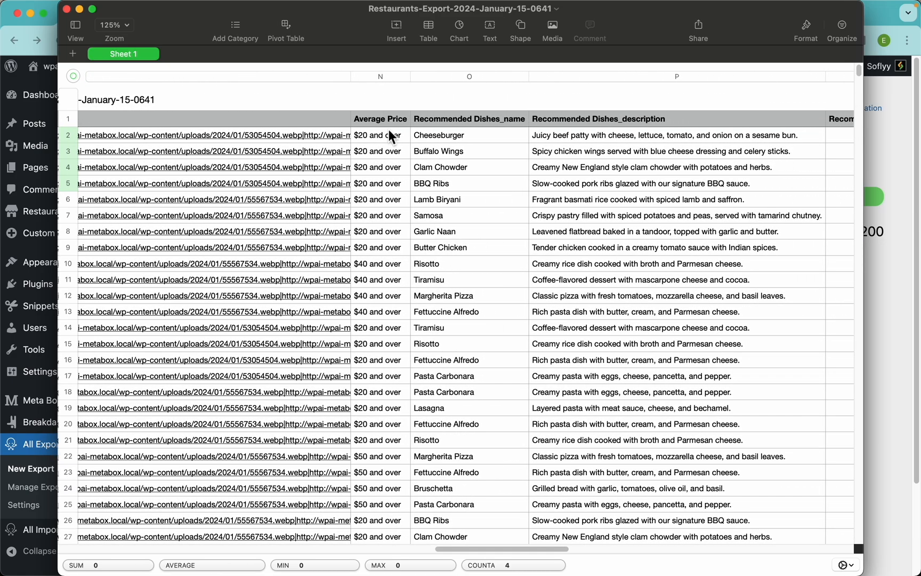
drag(389, 129, 381, 312)
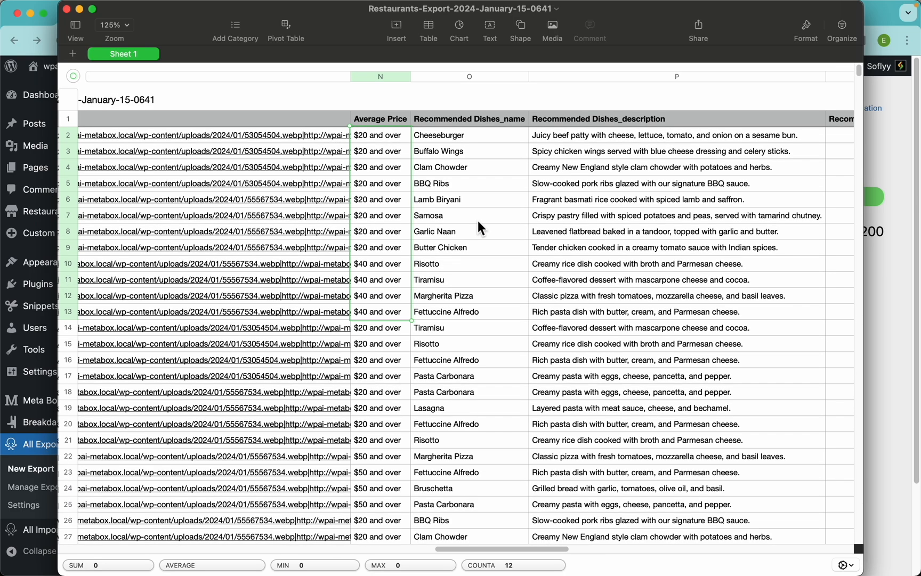
drag(478, 134, 468, 185)
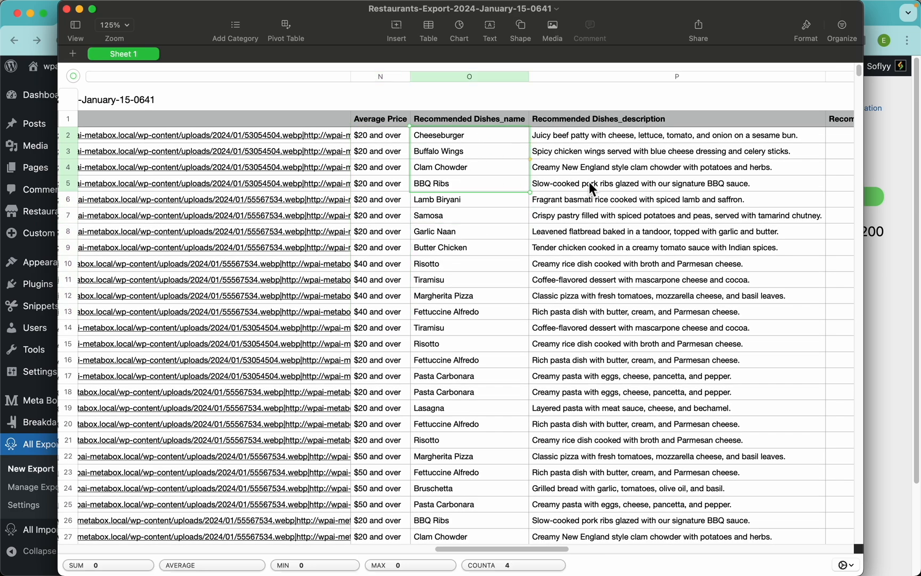
scroll(589, 182, right, 10)
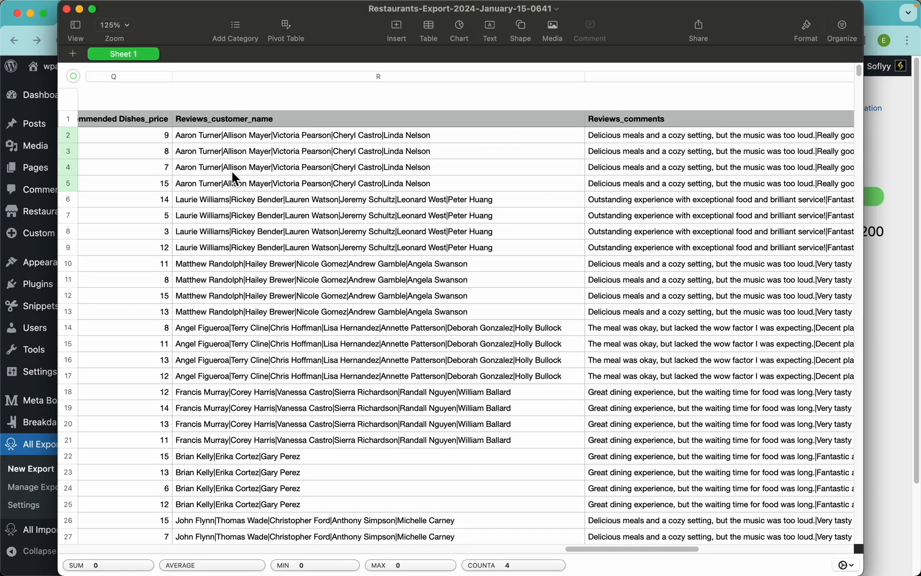
scroll(232, 171, left, 15)
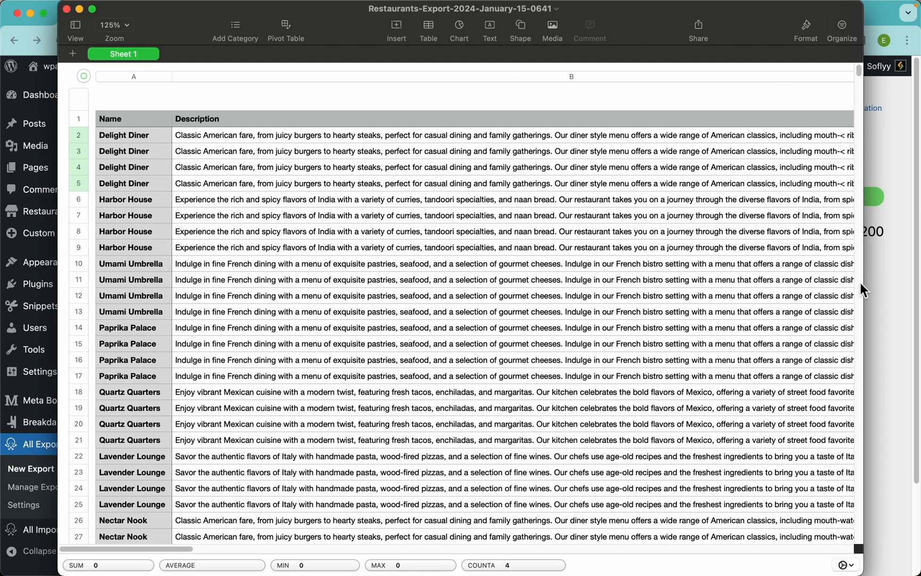
click(888, 285)
Step: Browse the post-export Scheduling, External Apps and Export, Edit, Import options, returning to Download
scroll(427, 288, down, 5)
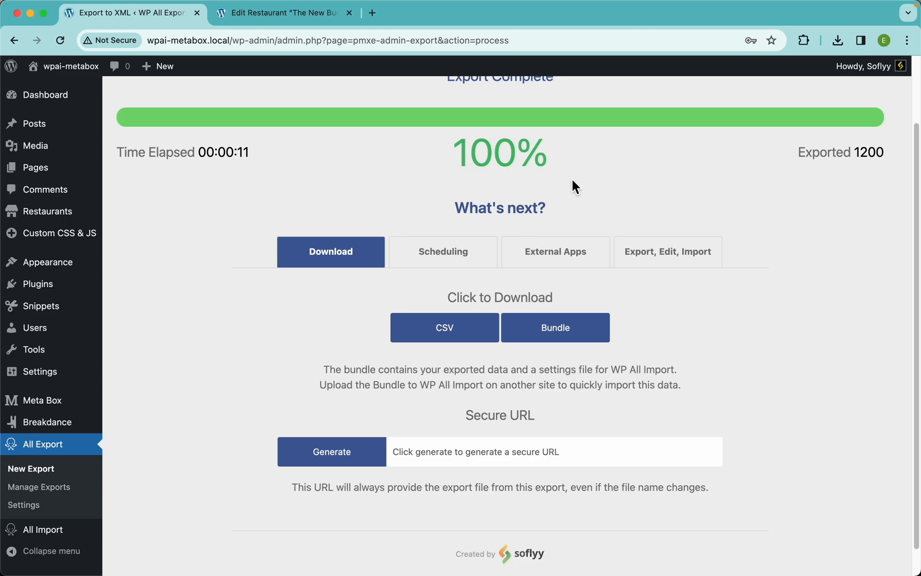
click(451, 267)
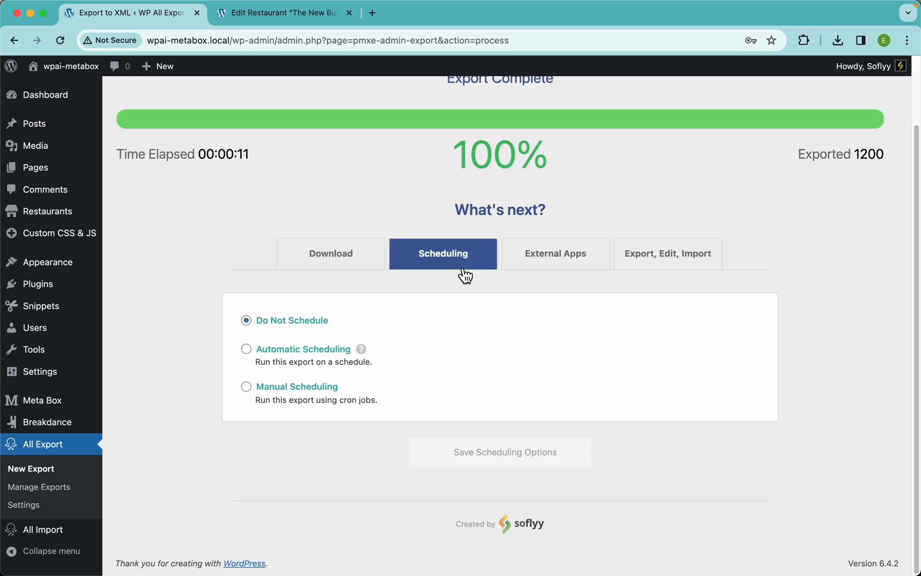
click(565, 257)
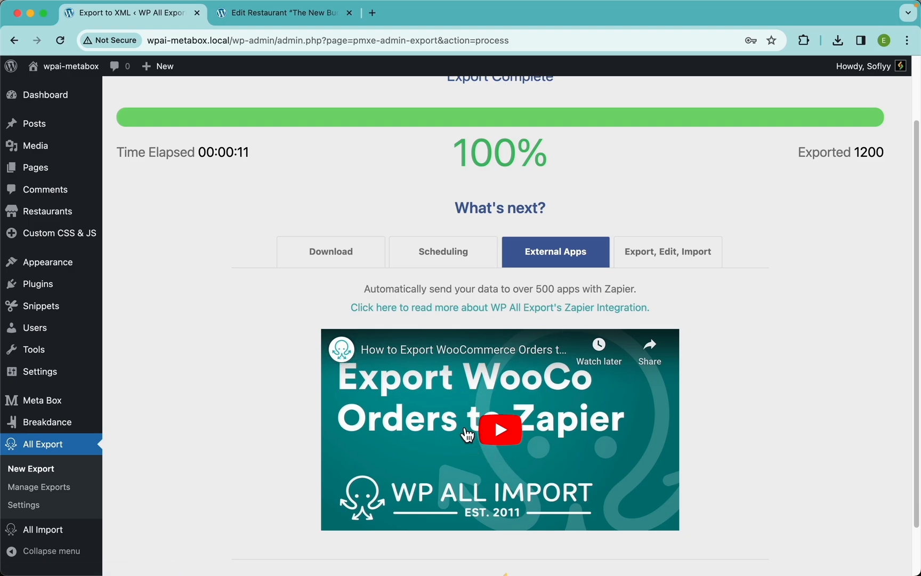
click(666, 261)
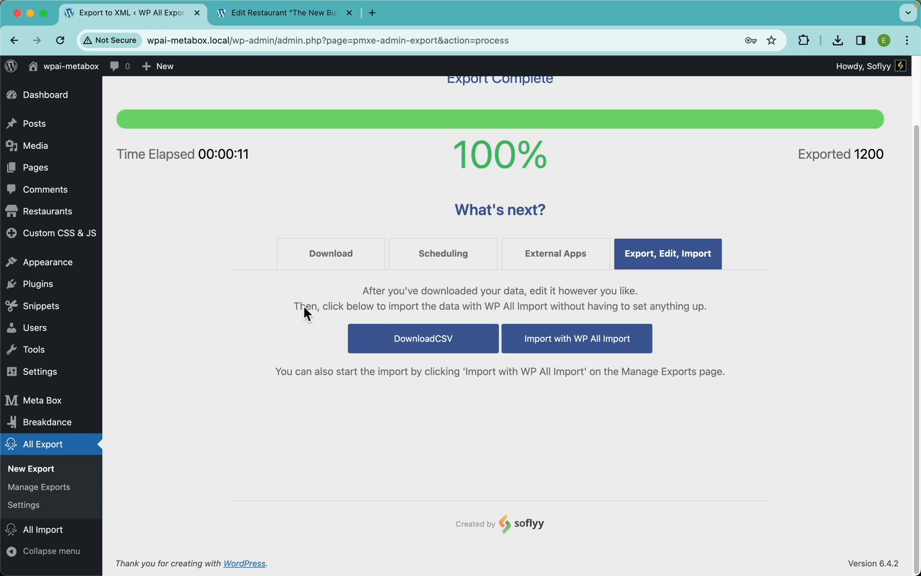
click(323, 259)
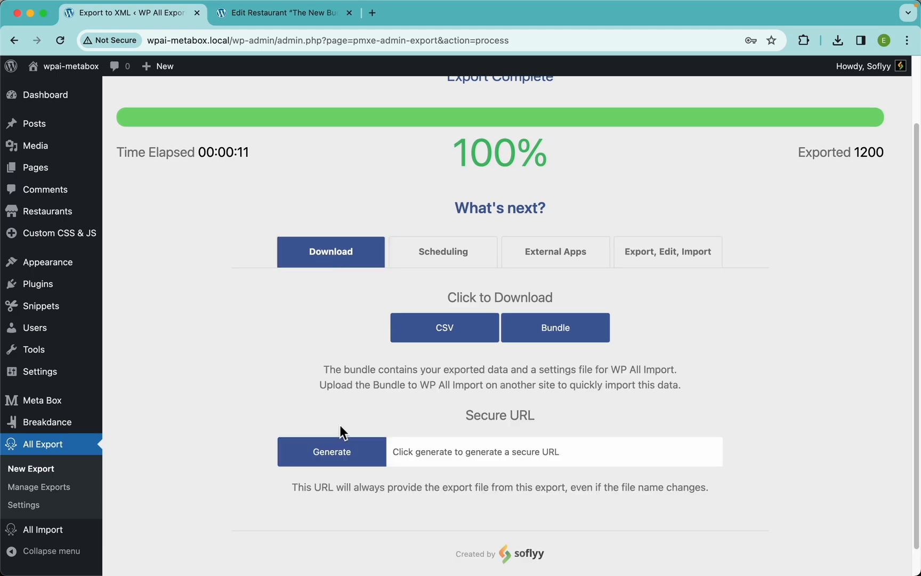
Step: Generate a secure URL containing the export's security key and open it in a new tab to download the file
click(329, 460)
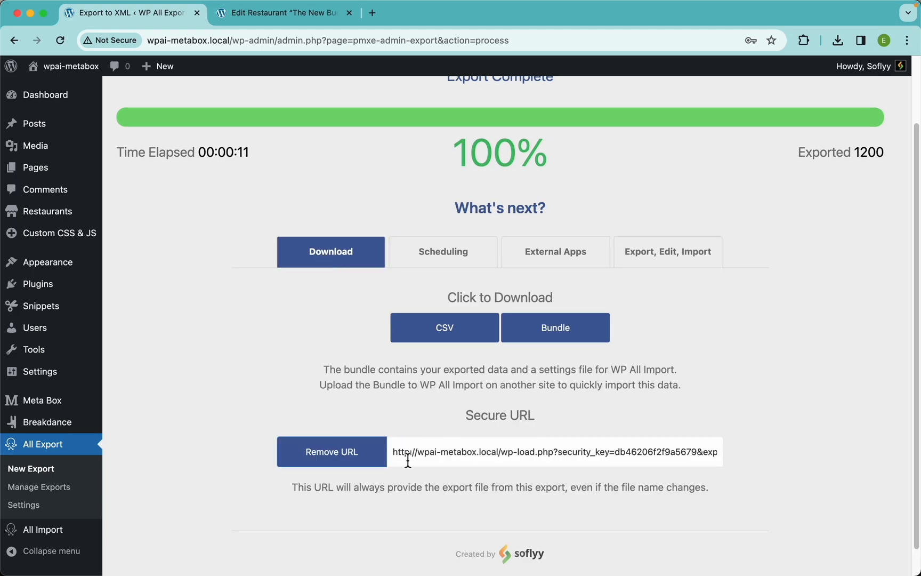
triple_click(467, 452)
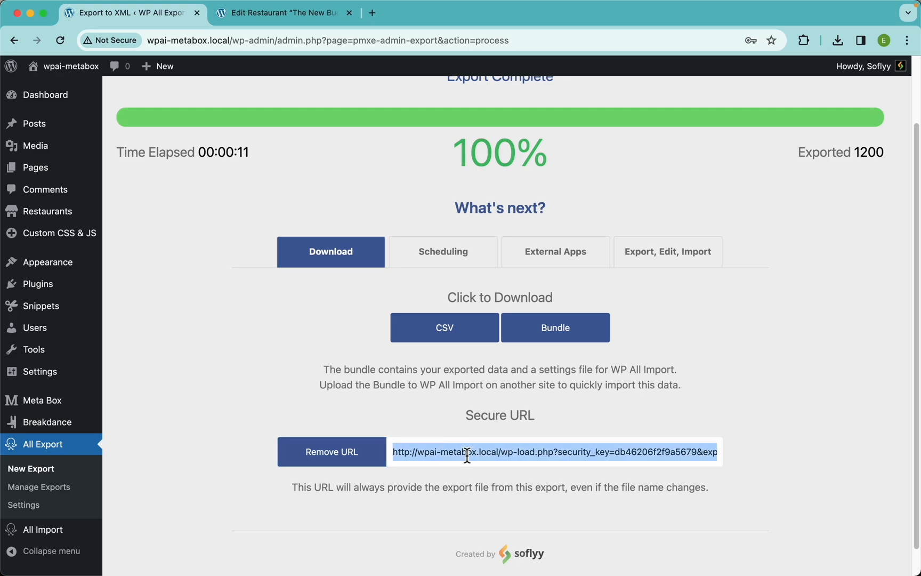
key(super+c)
key(super+t)
key(super+v)
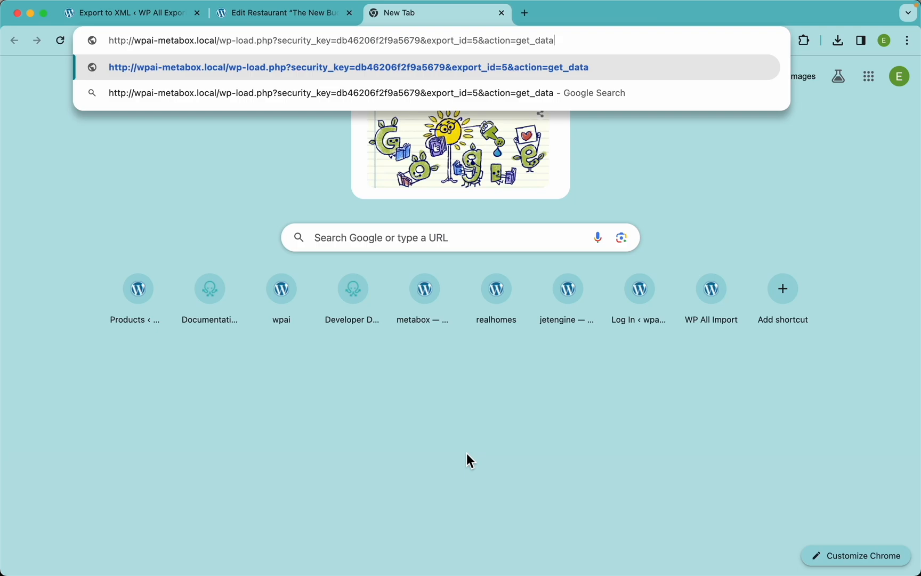
key(Return)
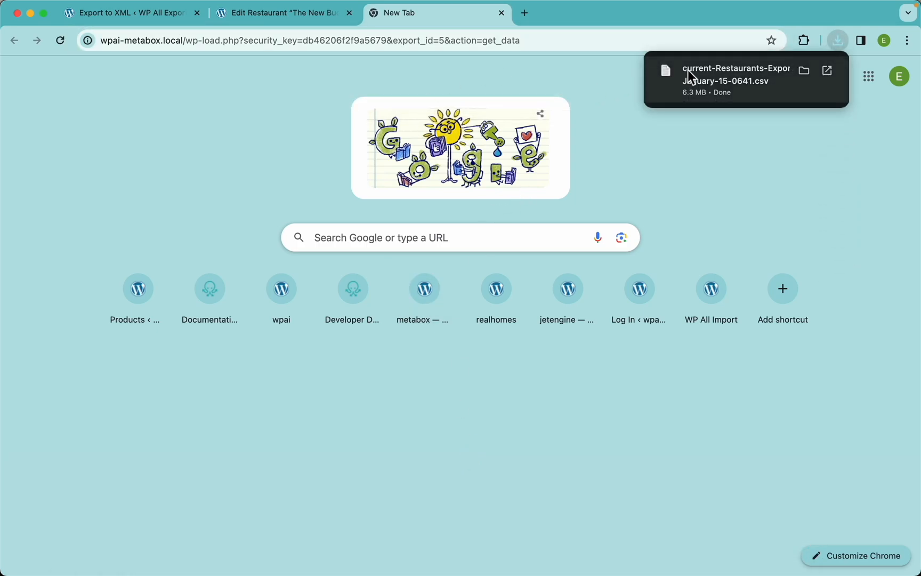
Step: Open the file downloaded through the secure URL and review its columns
click(688, 70)
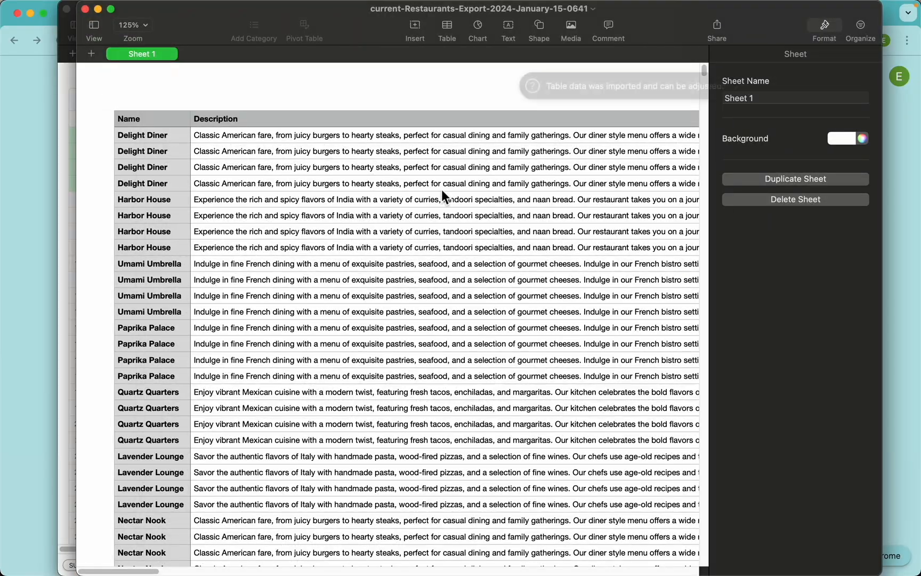
scroll(442, 192, right, 20)
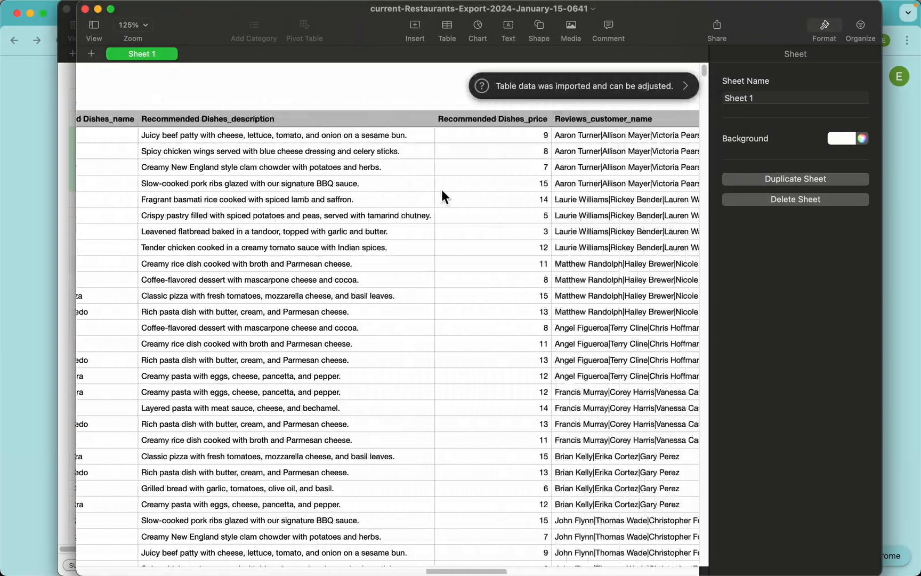
scroll(442, 189, right, 15)
scroll(441, 190, left, 20)
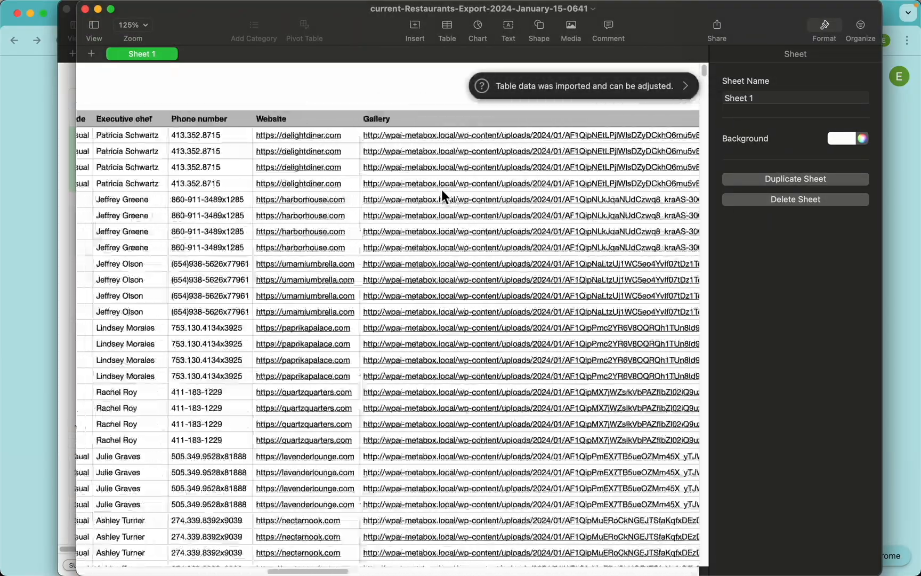
scroll(442, 189, left, 10)
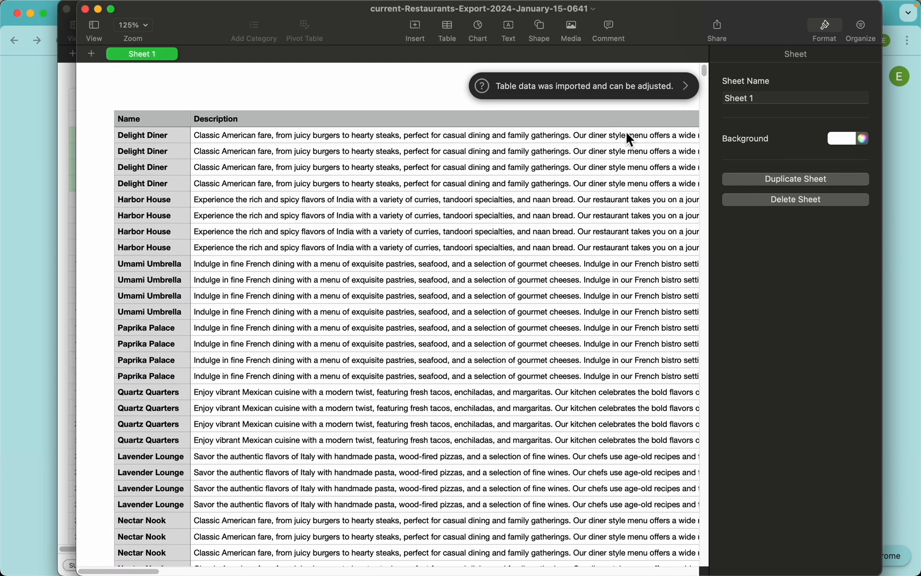
click(822, 24)
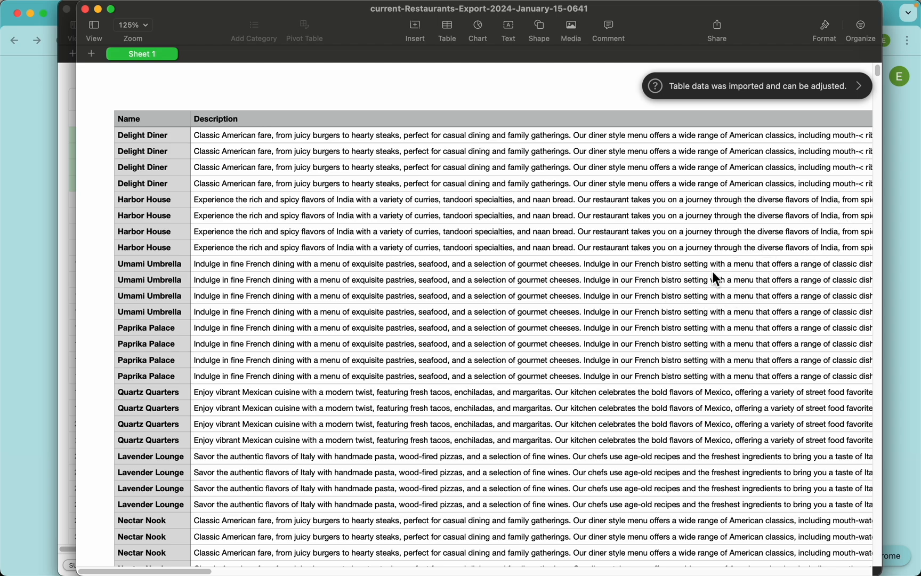
click(903, 288)
click(163, 20)
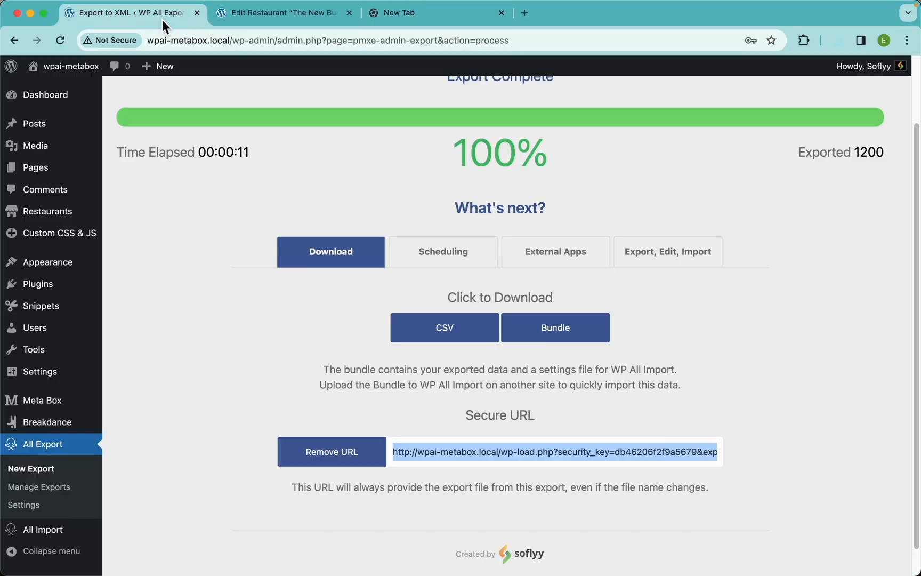
click(736, 369)
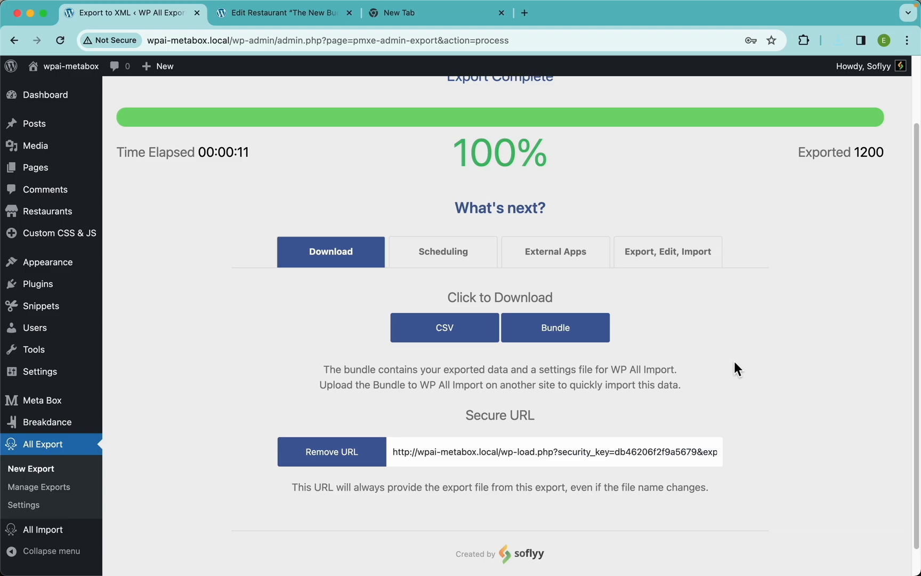